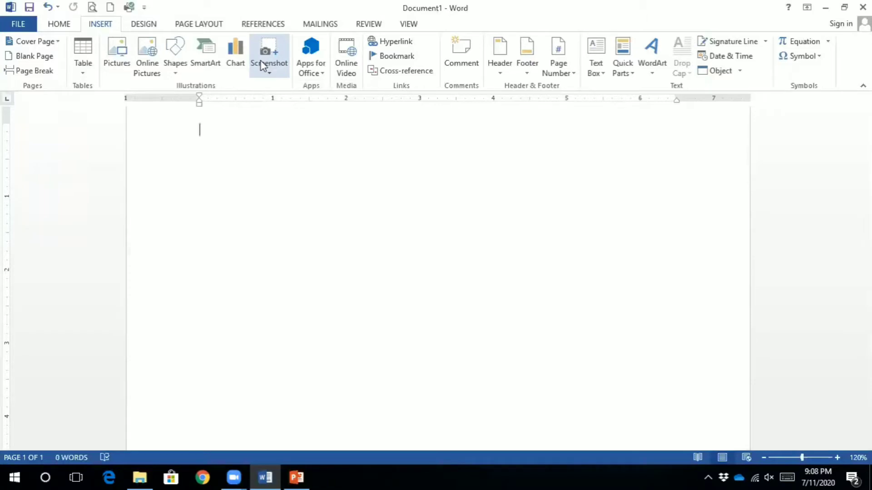
# Show the Windows Start menu on the desktop, then return to the Word document
pyautogui.click(826, 8)
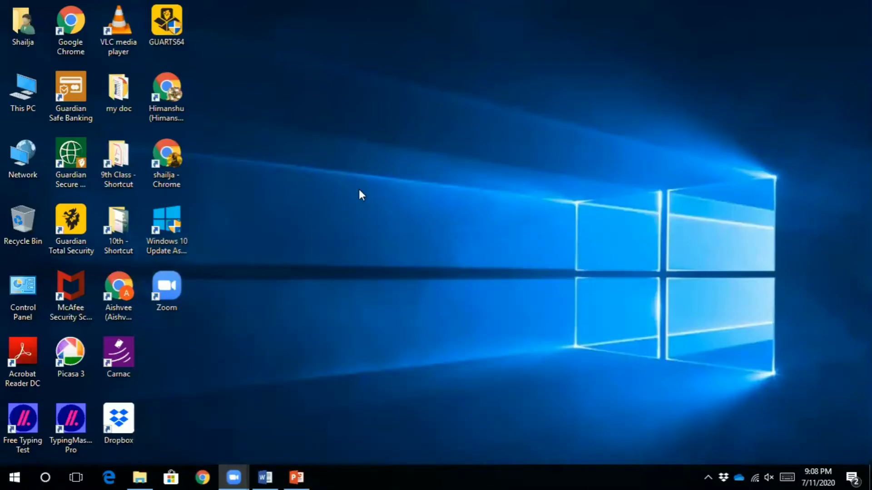
pyautogui.click(23, 470)
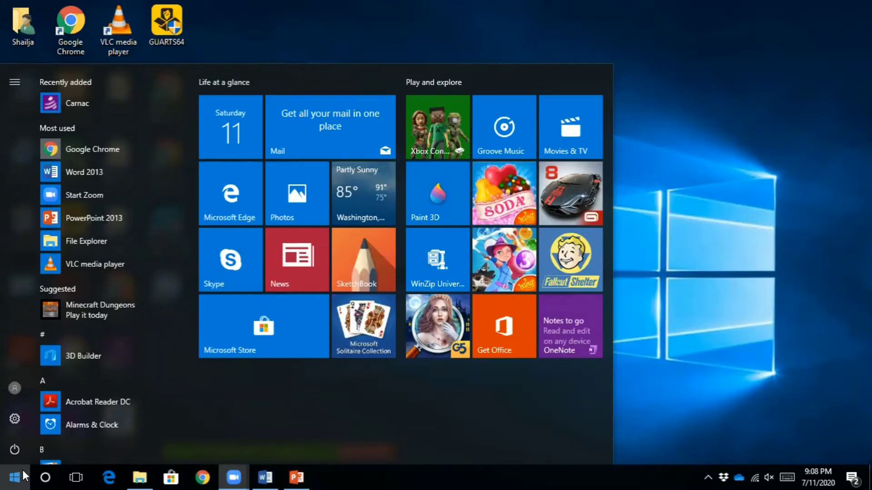
pyautogui.click(266, 477)
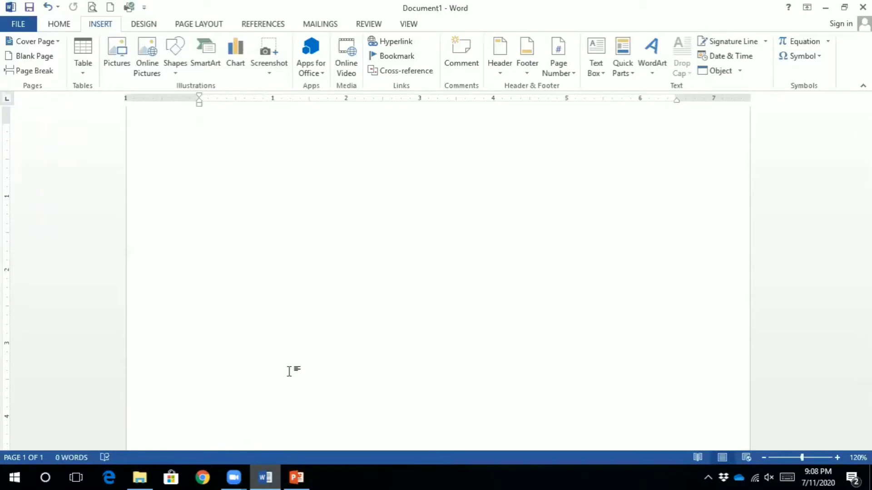
# Paste the captured Start-menu screenshot into the empty first paragraph
pyautogui.moveTo(219, 185); pyautogui.dragTo(234, 146)
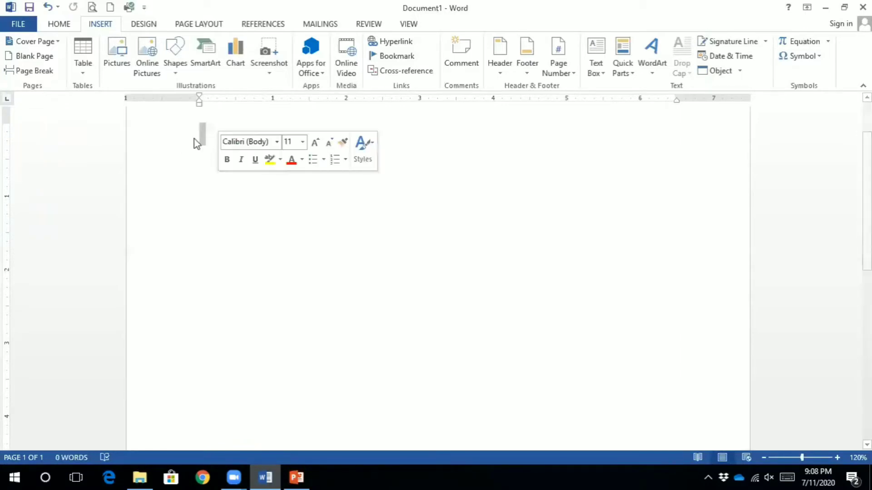
pyautogui.click(53, 25)
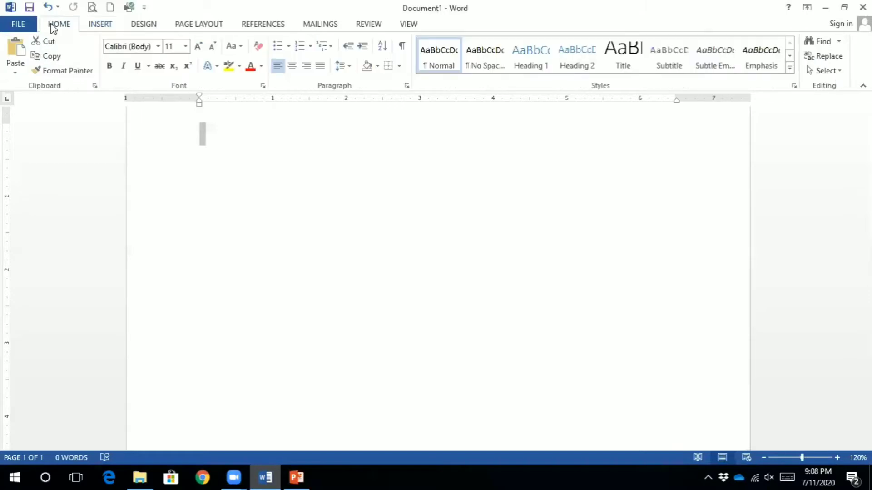
pyautogui.click(18, 56)
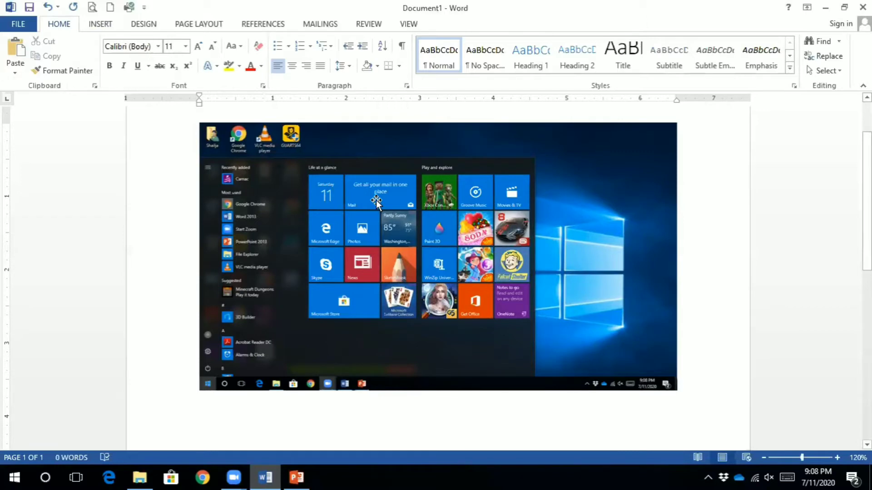
# Crop the desktop area off the screenshot's top and right, leaving mainly the Start menu
pyautogui.click(364, 170)
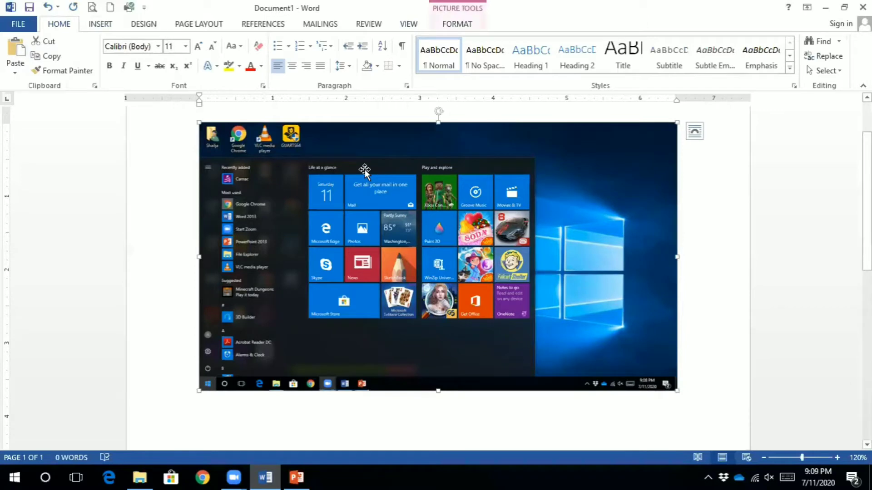
pyautogui.click(449, 26)
pyautogui.click(752, 73)
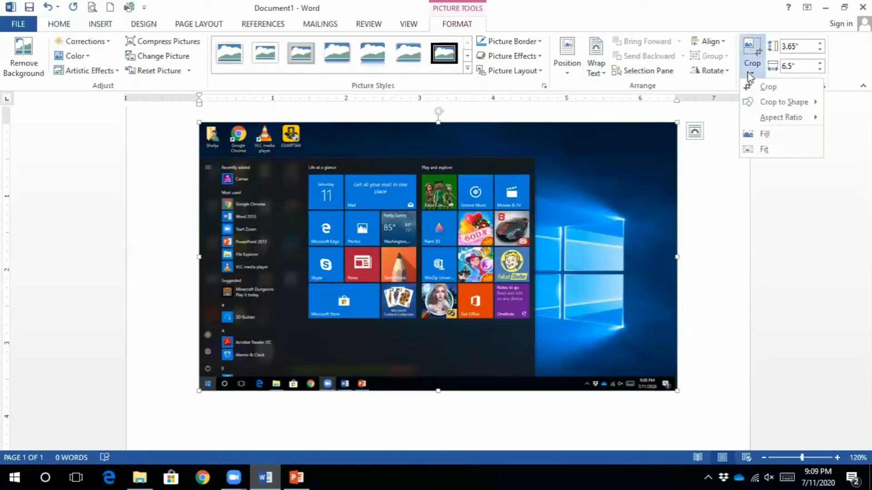
pyautogui.click(761, 89)
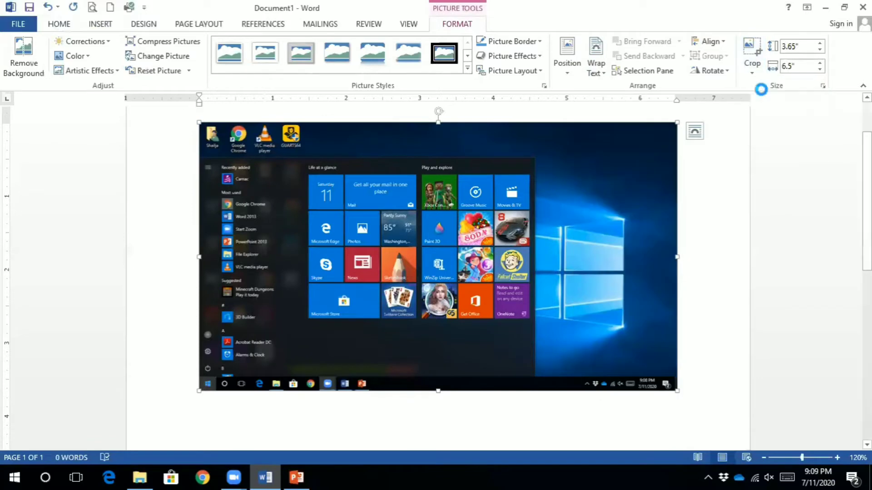
pyautogui.moveTo(676, 124); pyautogui.dragTo(535, 165)
pyautogui.click(535, 166)
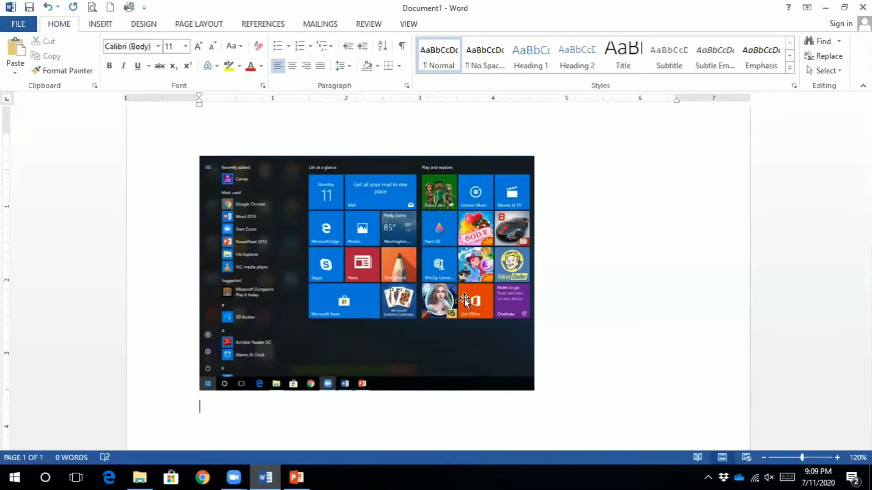
# Launch File Explorer with Win+E and insert its window as a screenshot below the Start-menu picture
pyautogui.click(109, 26)
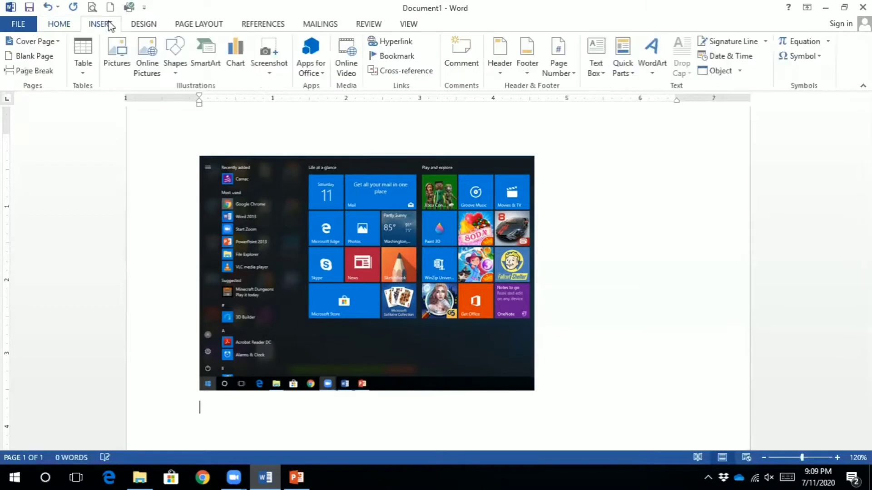
pyautogui.click(271, 72)
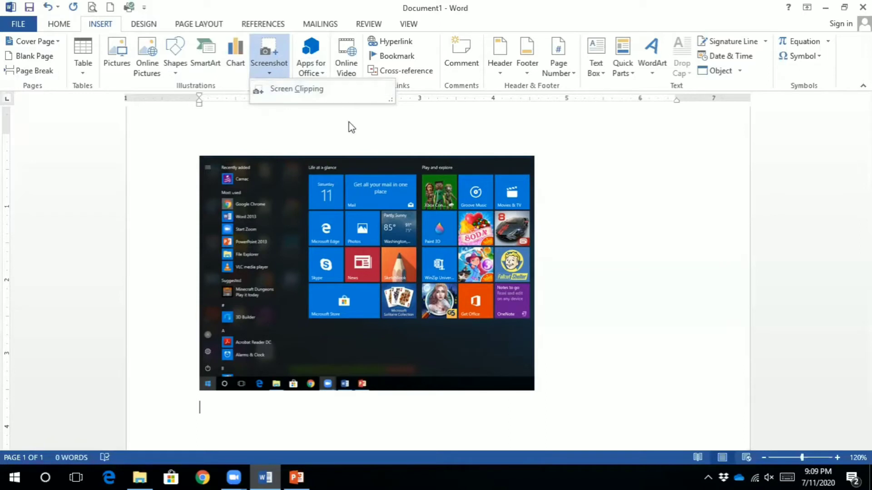
pyautogui.click(45, 476)
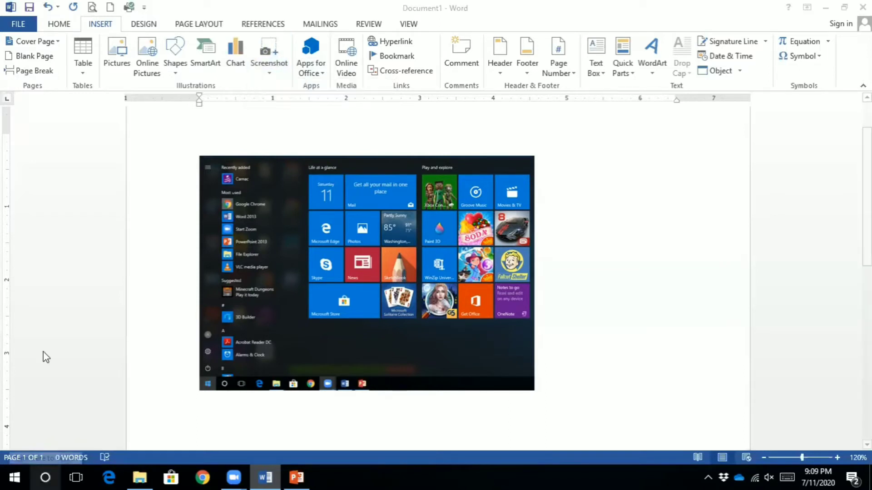
pyautogui.click(7, 475)
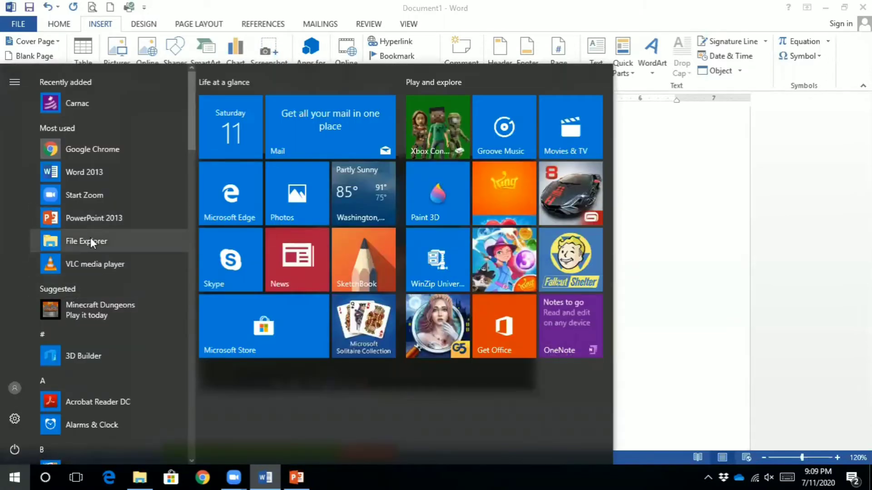
pyautogui.press('super+e')
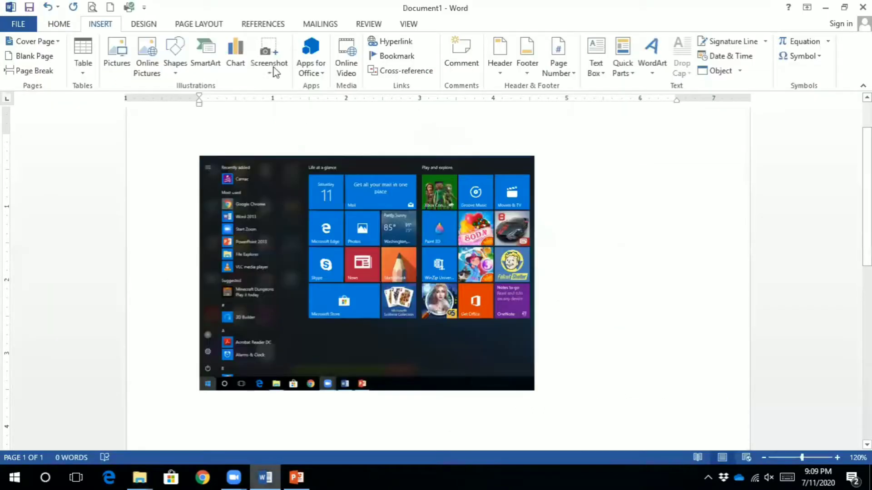
pyautogui.click(275, 72)
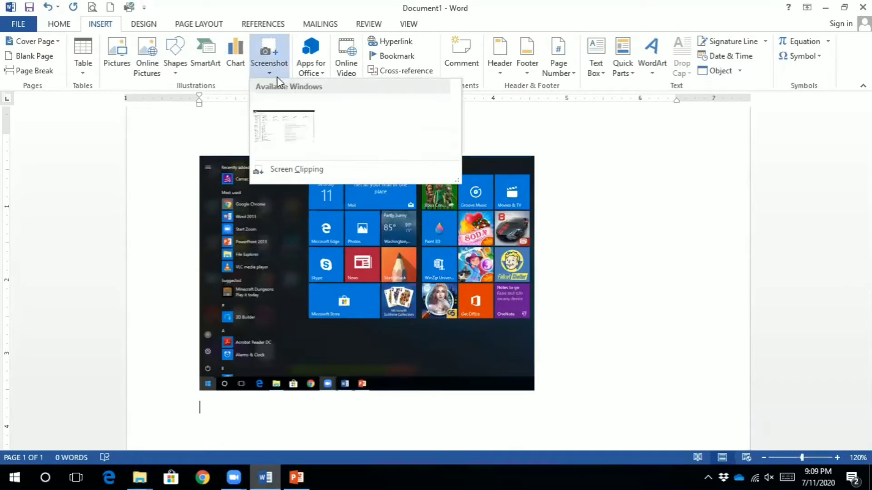
pyautogui.click(300, 128)
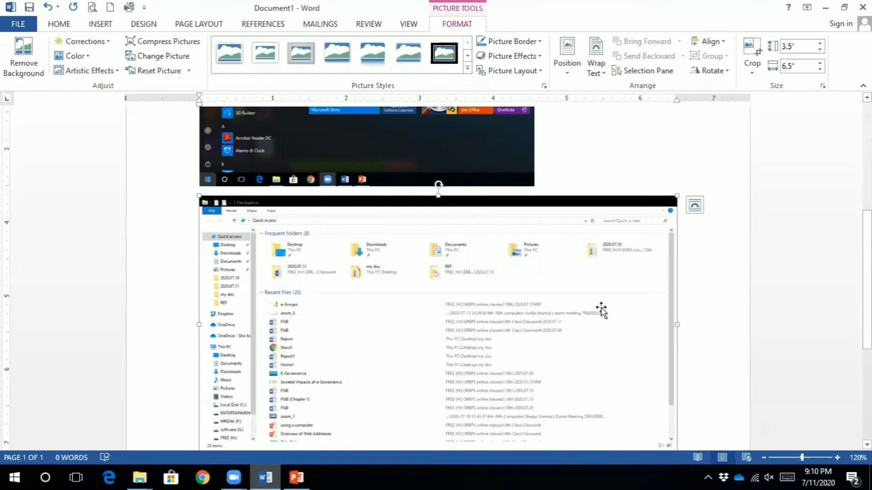
# Insert a screen clipping of the desktop icons area into the document
pyautogui.click(684, 429)
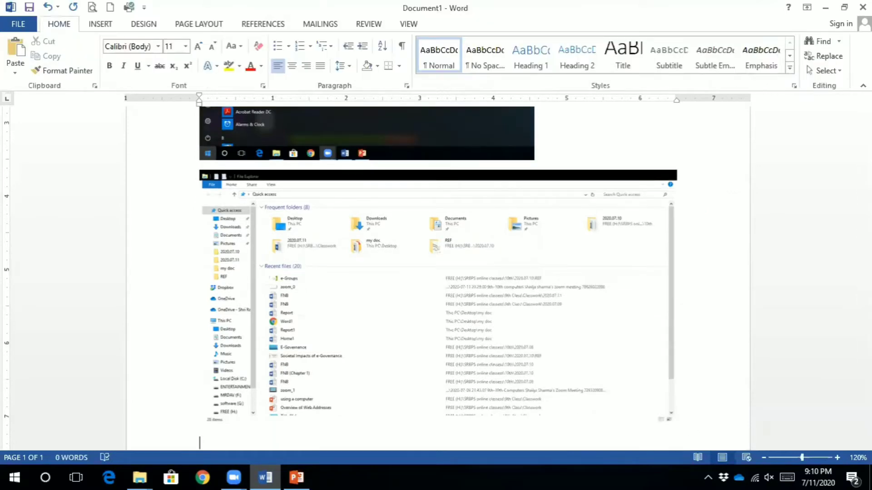
pyautogui.press('super+d')
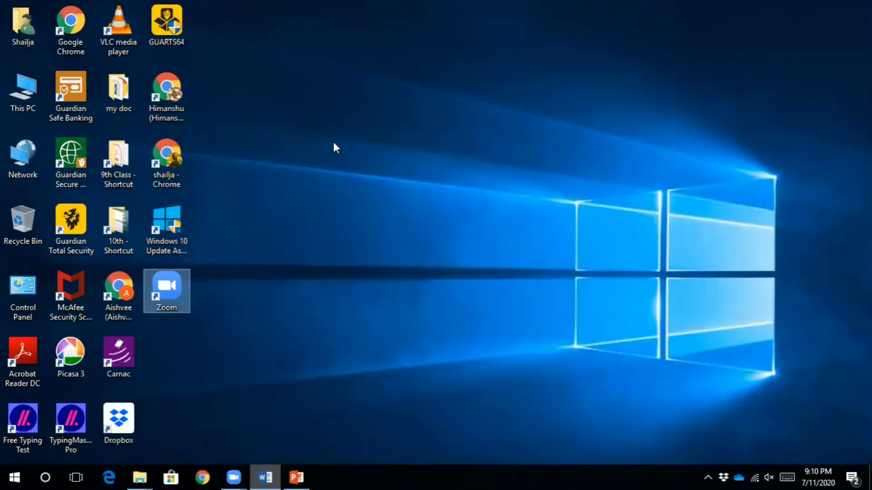
pyautogui.press('super+d')
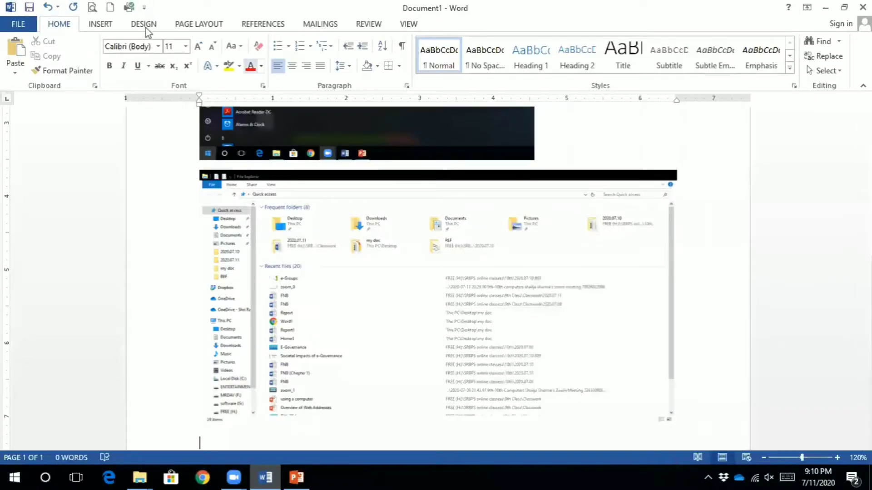
pyautogui.click(100, 25)
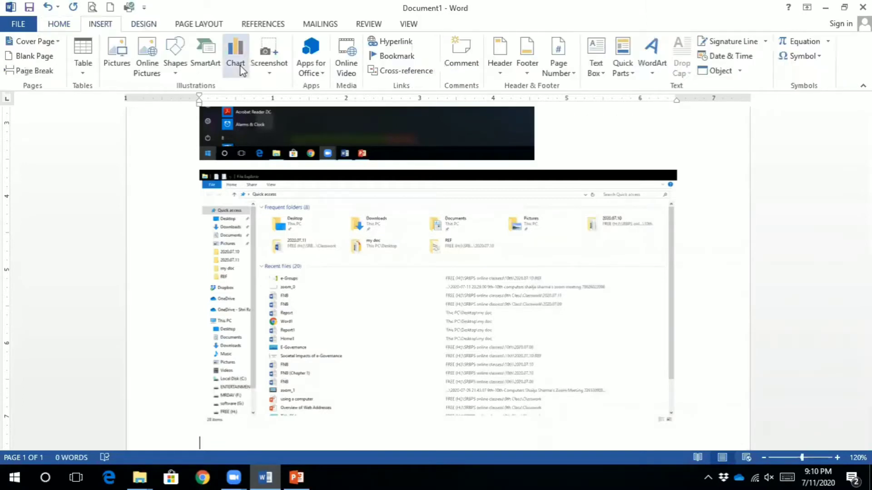
pyautogui.click(283, 73)
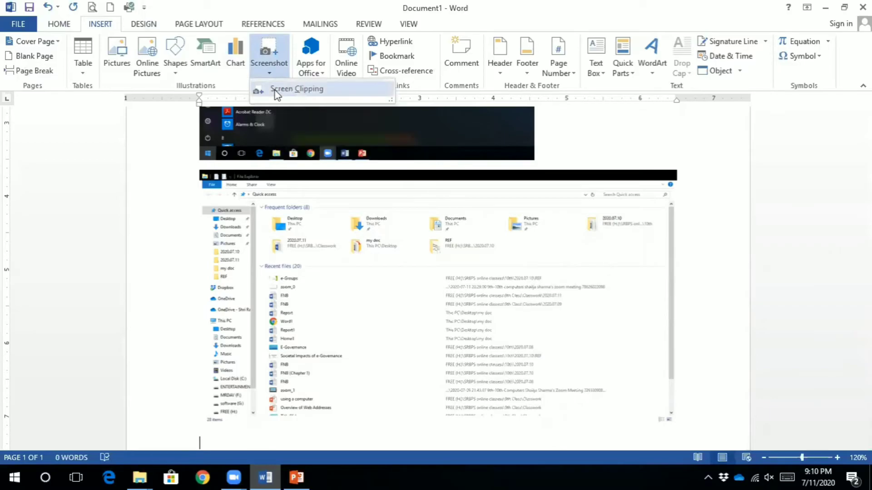
pyautogui.click(276, 90)
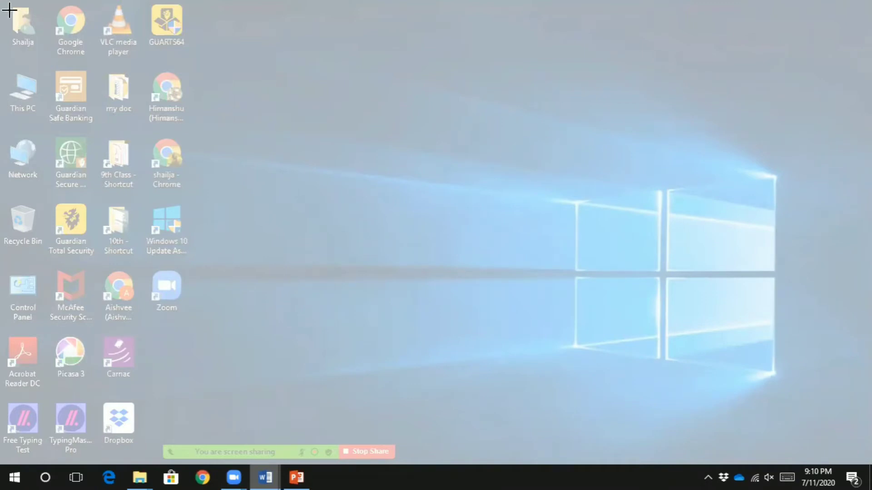
pyautogui.moveTo(1, 2)
pyautogui.mouseDown()
pyautogui.moveTo(181, 468)
pyautogui.moveTo(193, 439)
pyautogui.mouseUp()
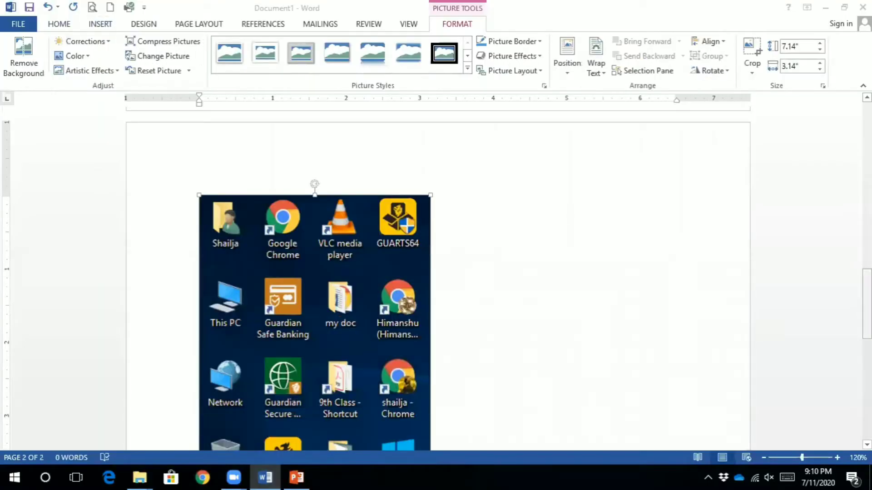
# Delete the pictures, leaving the document as an empty page
pyautogui.moveTo(867, 304); pyautogui.dragTo(867, 369)
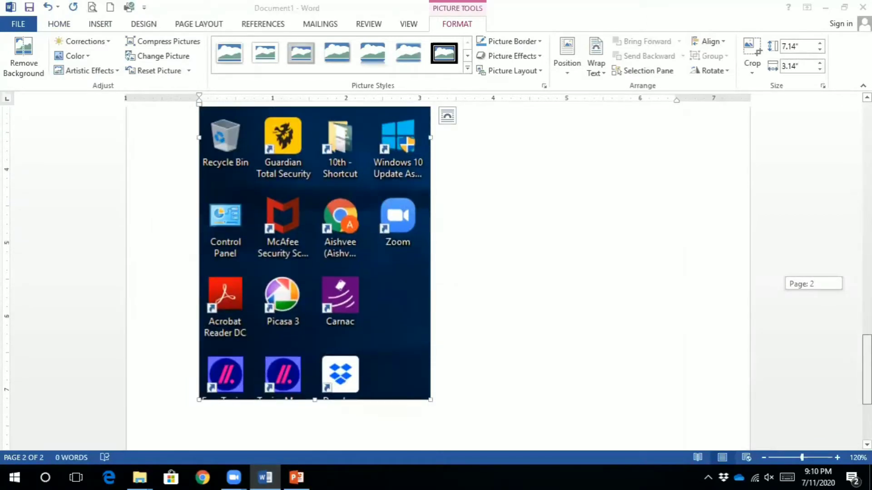
pyautogui.moveTo(866, 369); pyautogui.dragTo(867, 370)
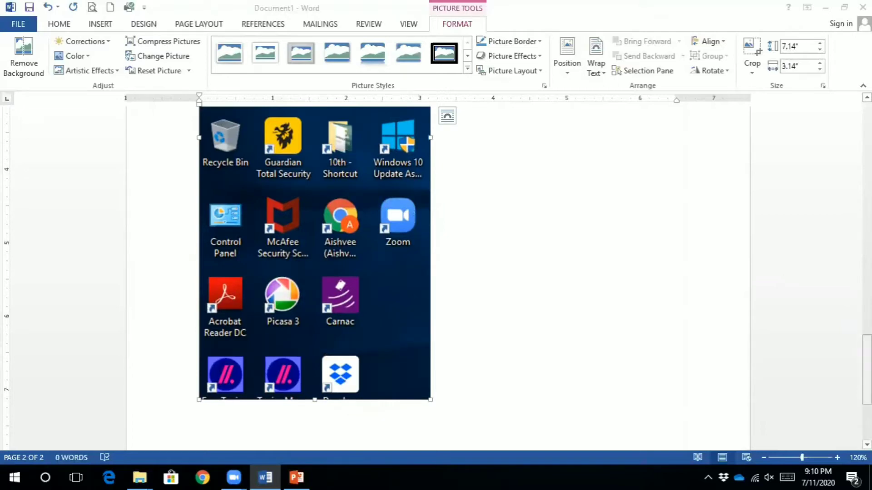
pyautogui.press('Delete')
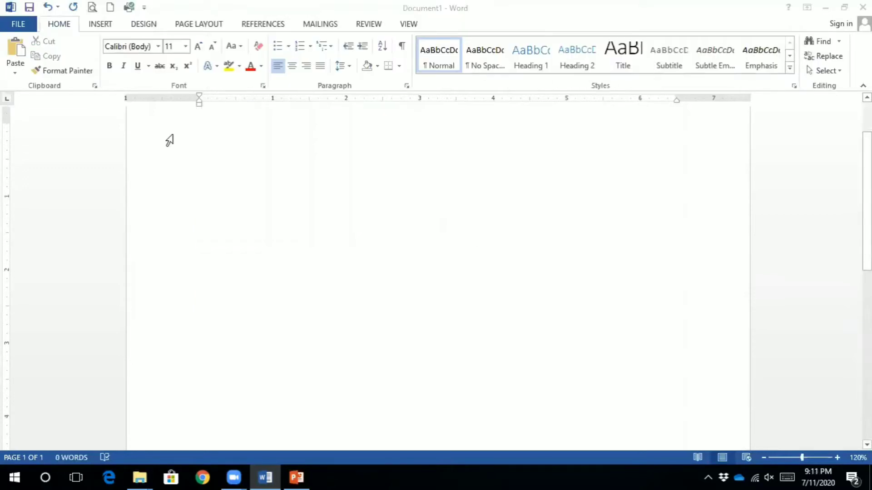
# Enter =rand(), enlarge its font, and expand it into sample paragraphs running onto page 2
pyautogui.click(110, 26)
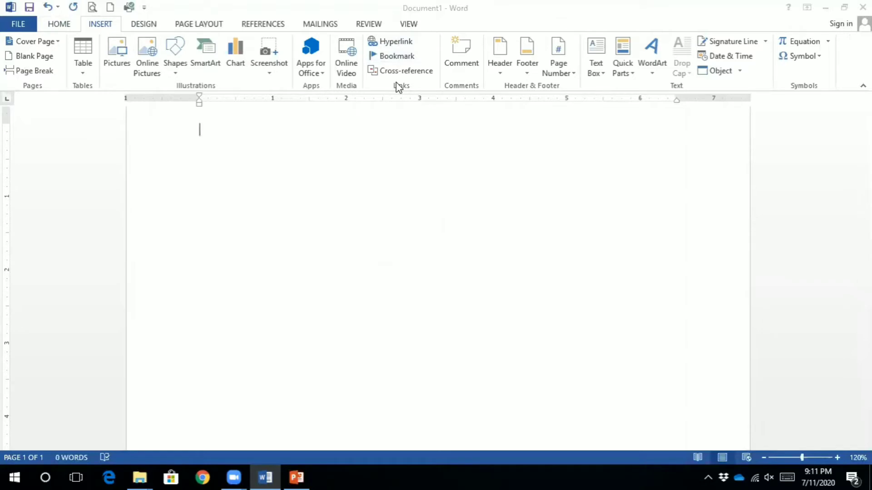
pyautogui.write('=')
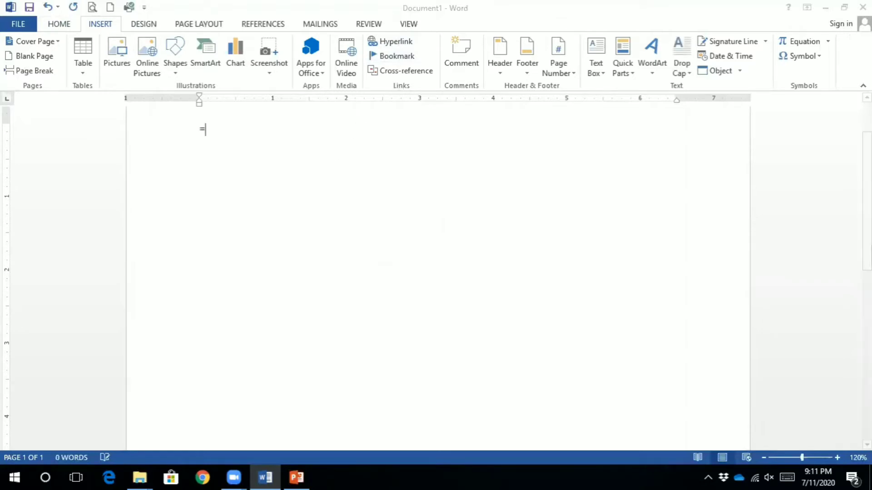
pyautogui.write('ran')
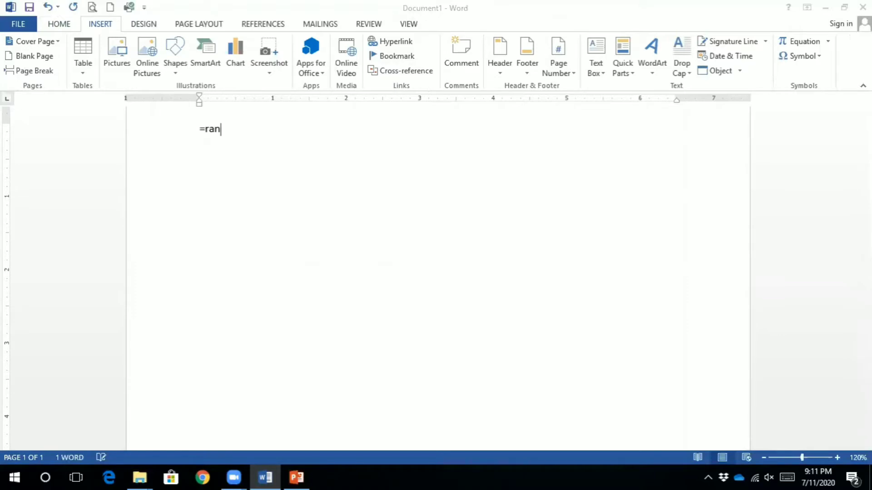
pyautogui.write('d(0')
pyautogui.press('BackSpace')
pyautogui.write(')')
pyautogui.moveTo(214, 134); pyautogui.dragTo(277, 146)
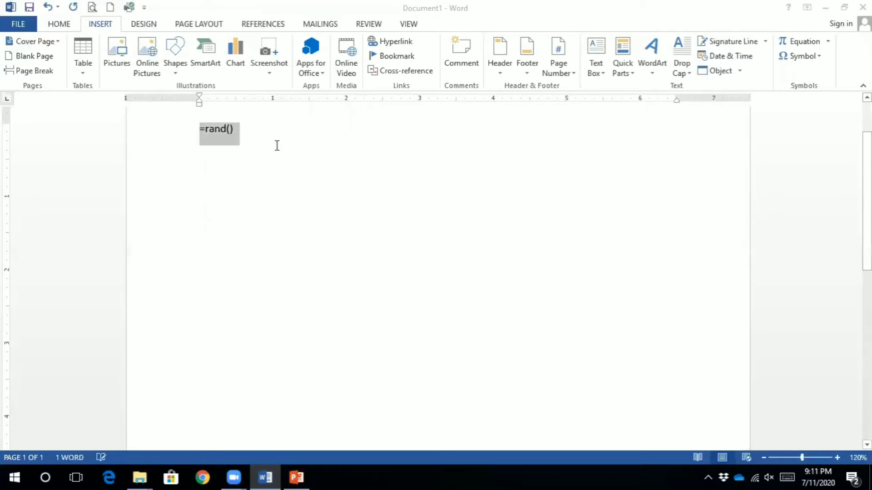
pyautogui.hotkey('ctrl', 'shift', '.')
pyautogui.hotkey('ctrl', 'shift', '.')
pyautogui.hotkey('ctrl', 'shift', '.')
pyautogui.hotkey('ctrl', 'shift', '.')
pyautogui.hotkey('ctrl', 'shift', '.')
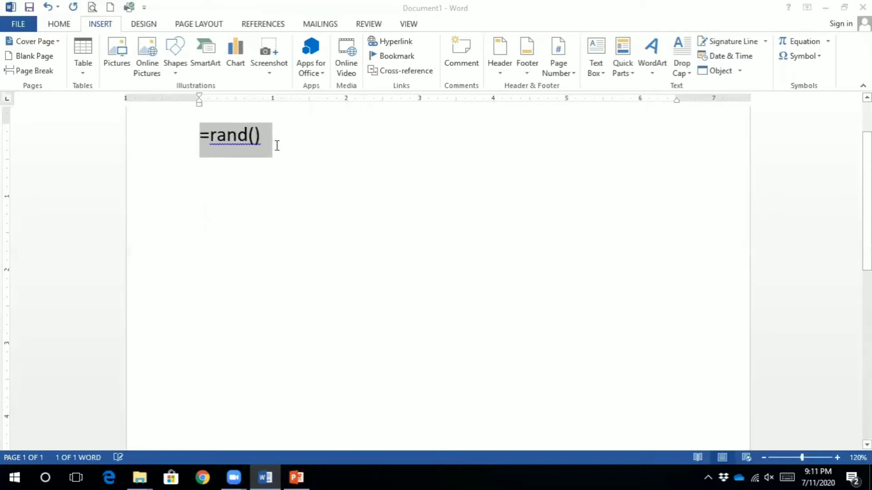
pyautogui.click(277, 144)
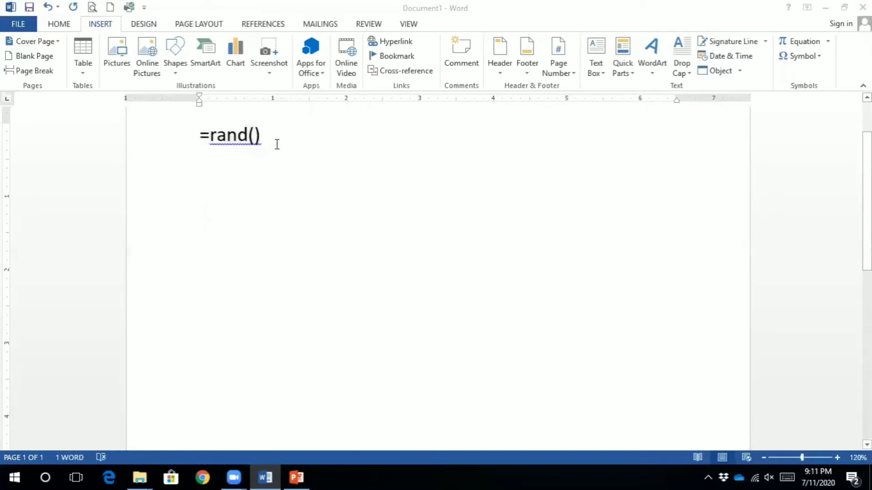
pyautogui.press('Return')
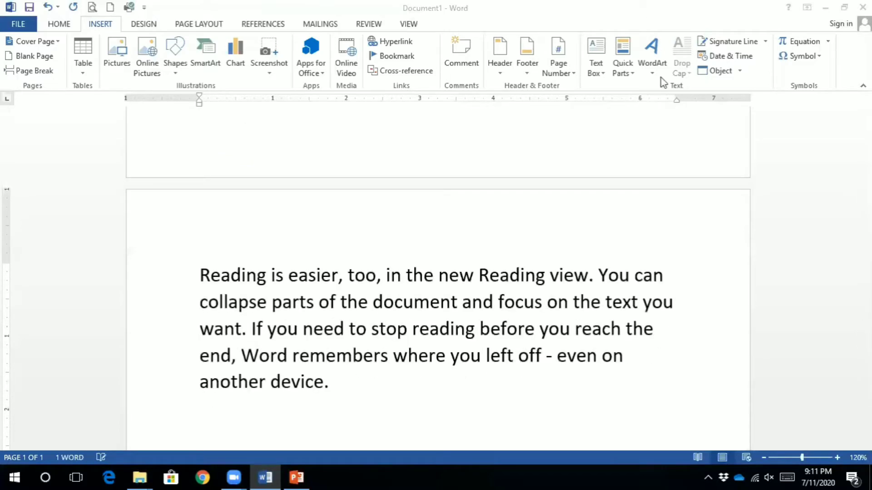
pyautogui.moveTo(867, 290); pyautogui.dragTo(867, 136)
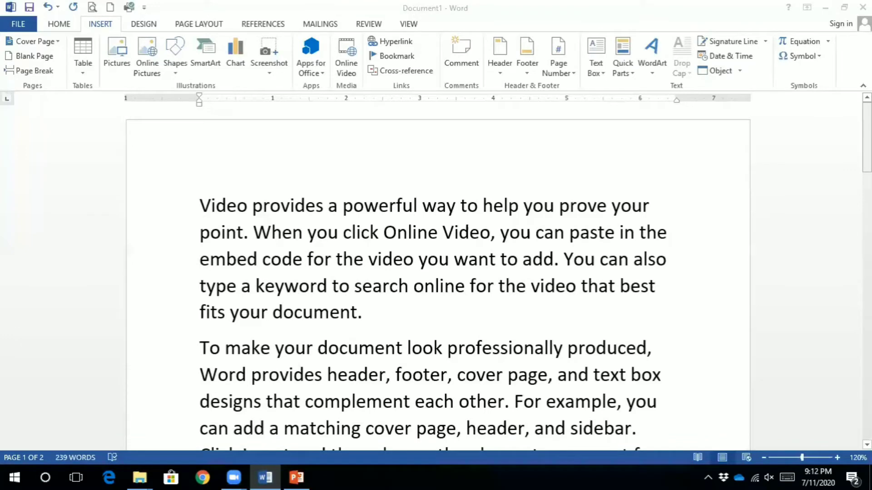
pyautogui.moveTo(866, 168); pyautogui.dragTo(751, 250)
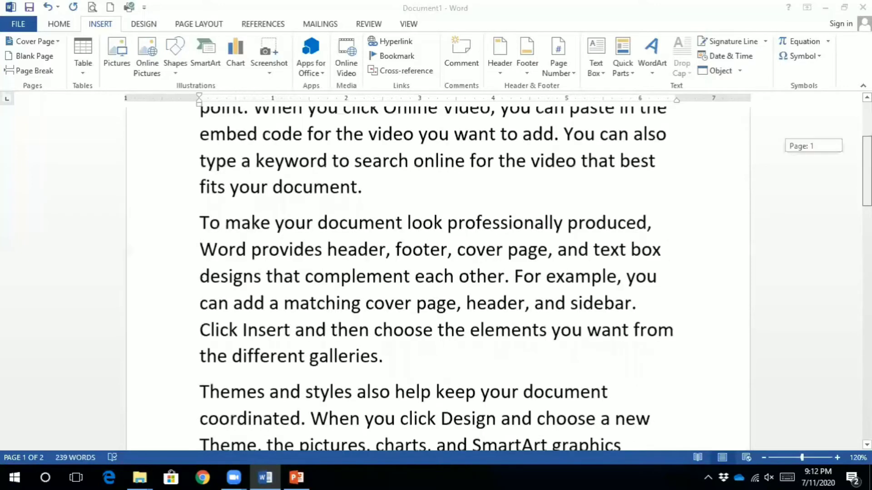
pyautogui.click(692, 286)
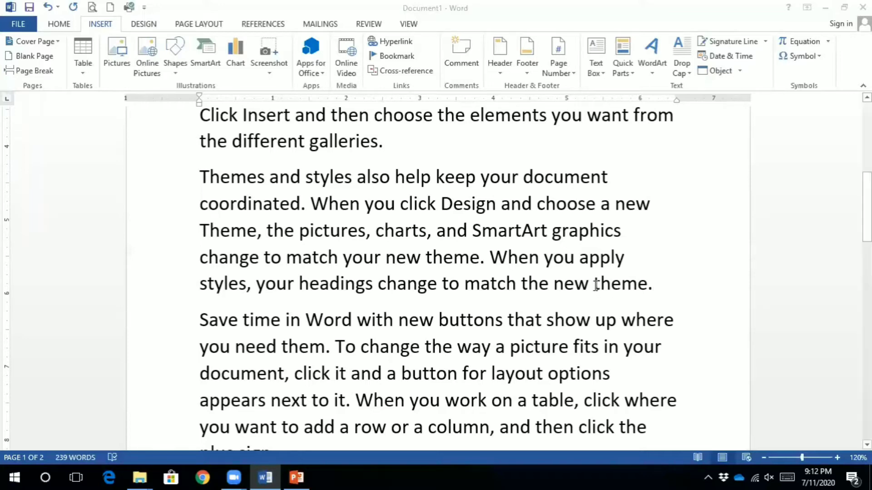
# Apply yellow text highlight to the word 'theme' ending the Themes and styles paragraph
pyautogui.moveTo(594, 285); pyautogui.dragTo(648, 284)
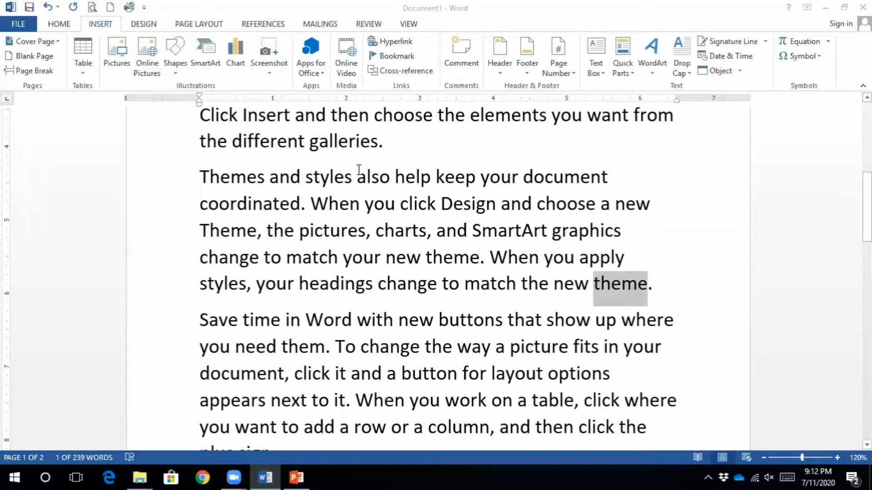
pyautogui.click(67, 23)
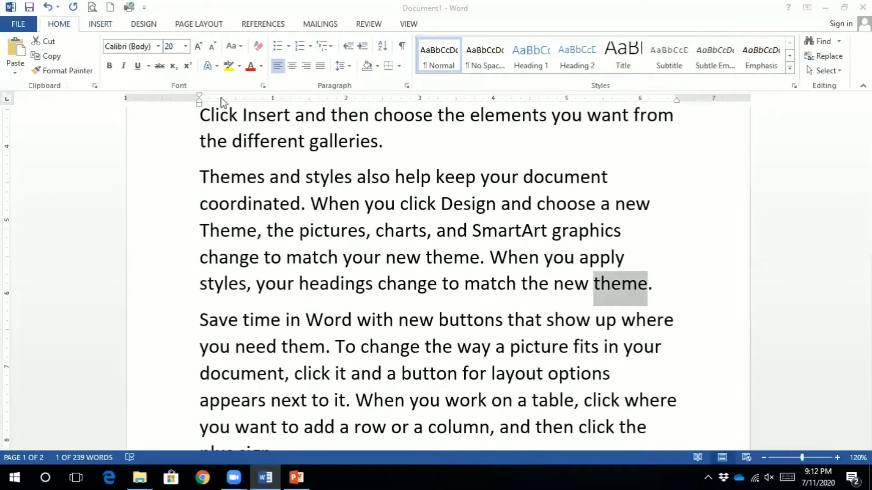
pyautogui.click(230, 69)
pyautogui.press('Right')
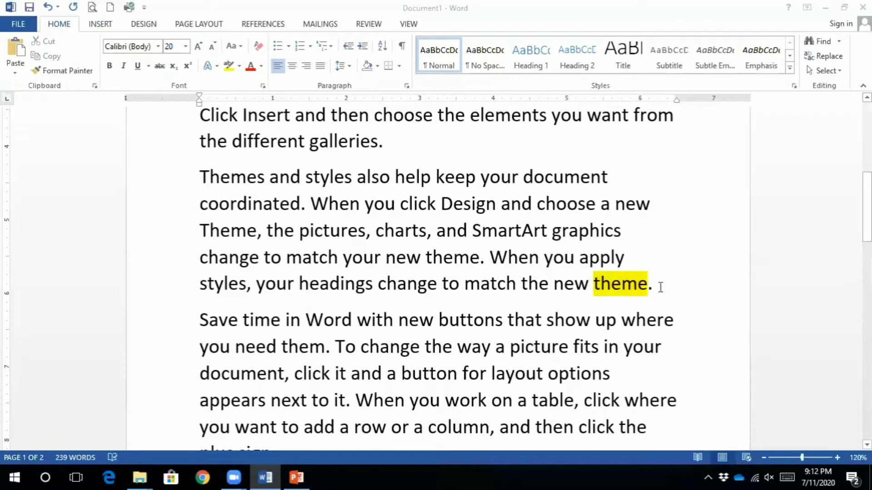
pyautogui.click(655, 278)
pyautogui.click(107, 25)
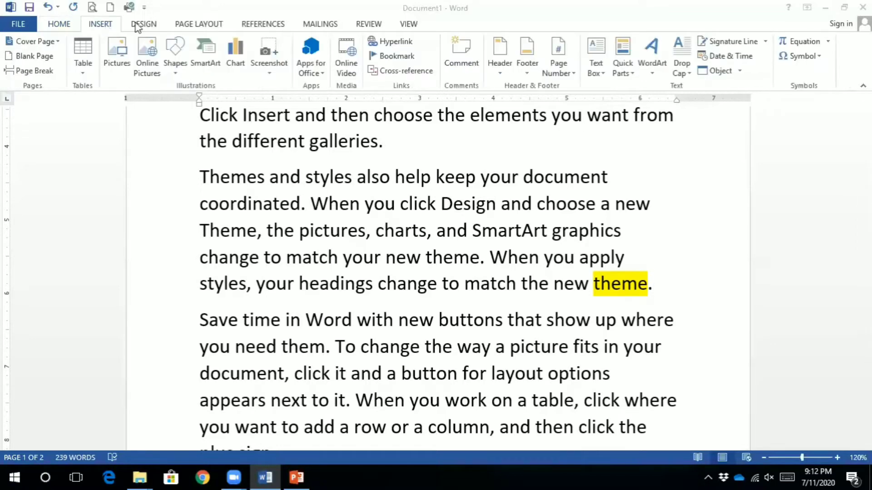
# Create a bookmark named 'book1' at the end of the highlighted word 'theme'
pyautogui.click(387, 60)
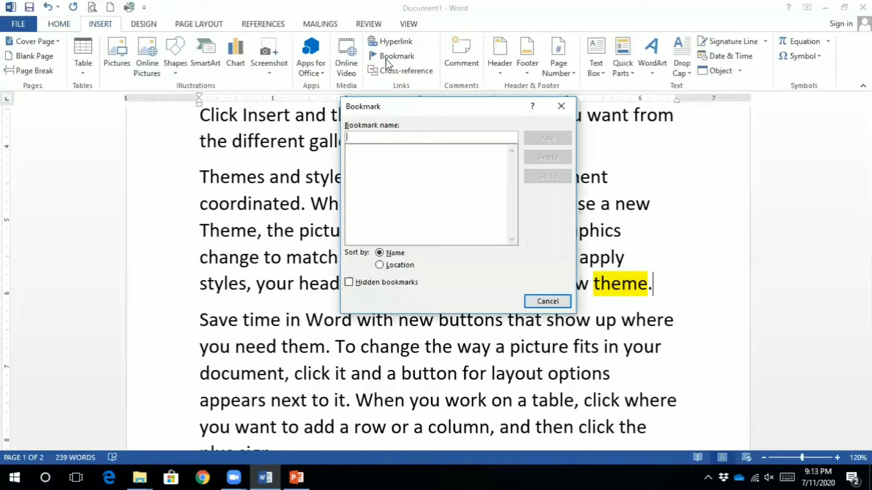
pyautogui.click(377, 139)
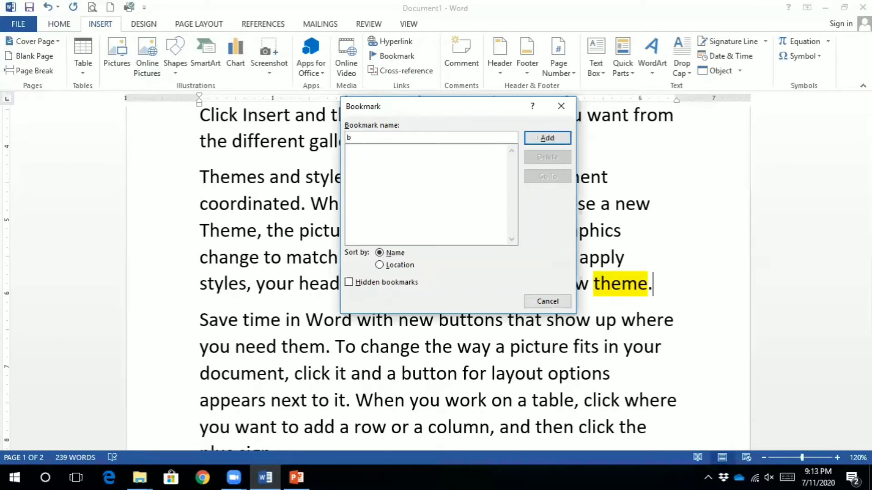
pyautogui.write('book1')
pyautogui.click(537, 140)
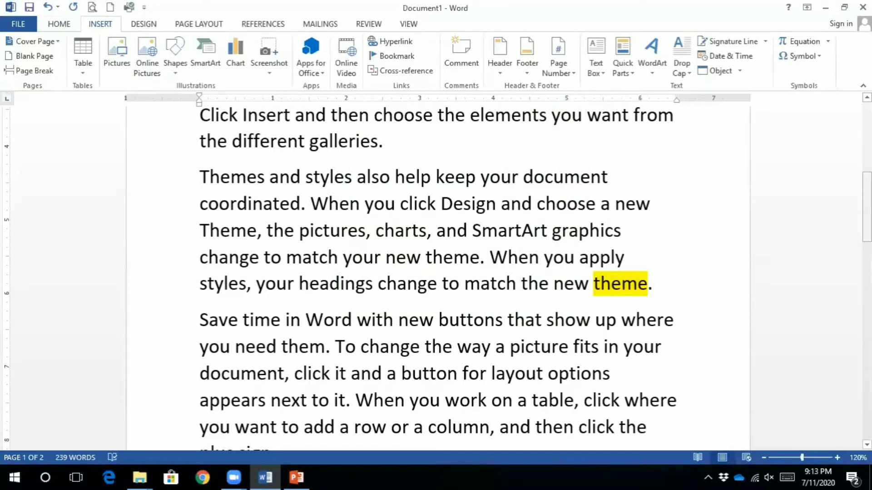
pyautogui.moveTo(867, 206); pyautogui.dragTo(867, 138)
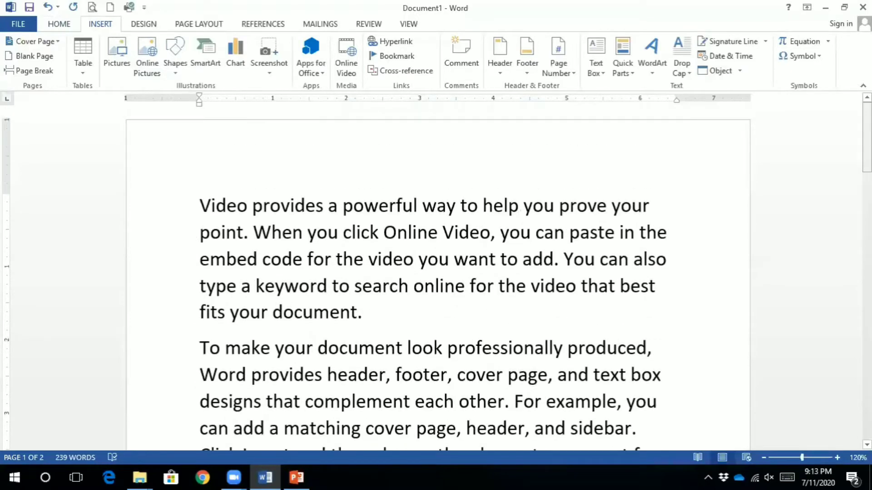
pyautogui.click(201, 202)
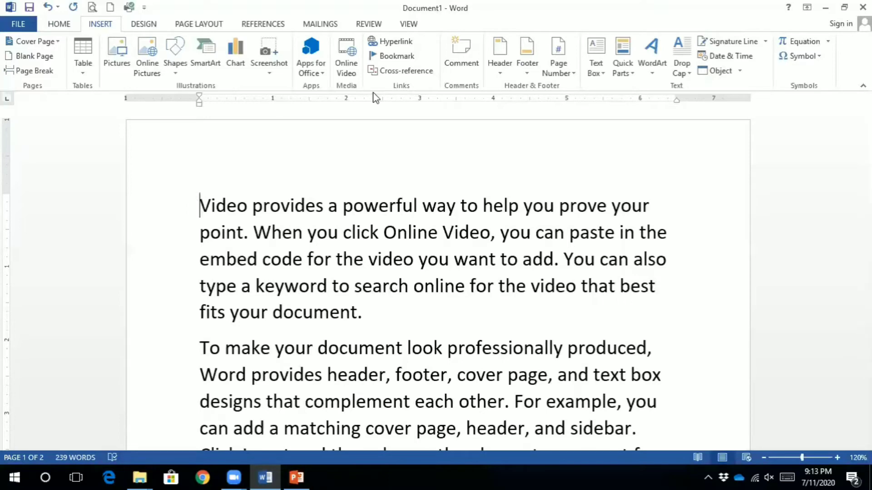
pyautogui.click(400, 59)
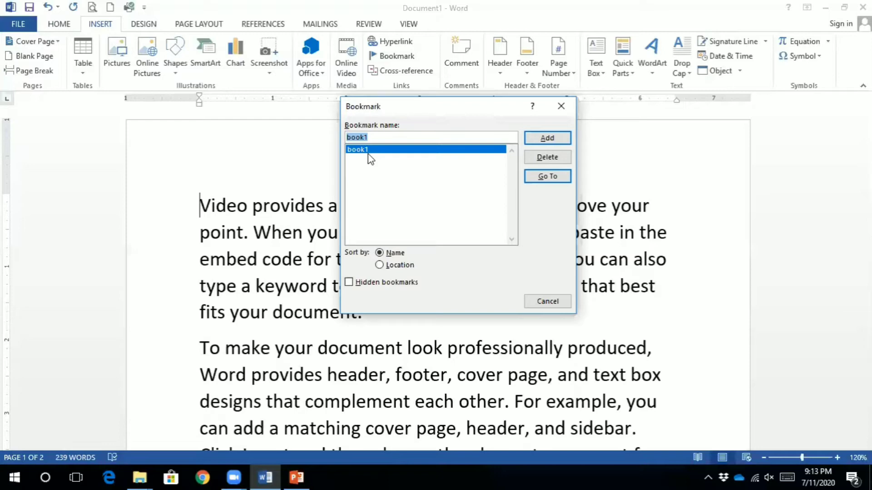
pyautogui.click(547, 178)
pyautogui.click(562, 107)
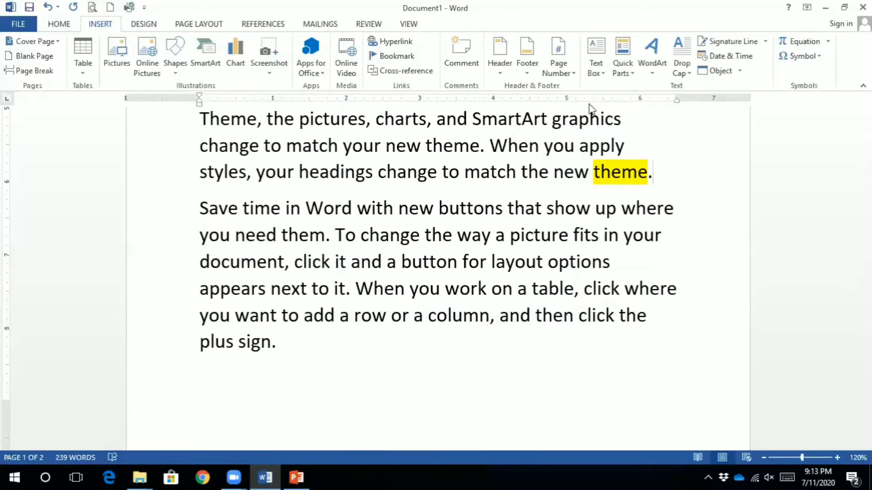
pyautogui.scroll(6, 658, 109)
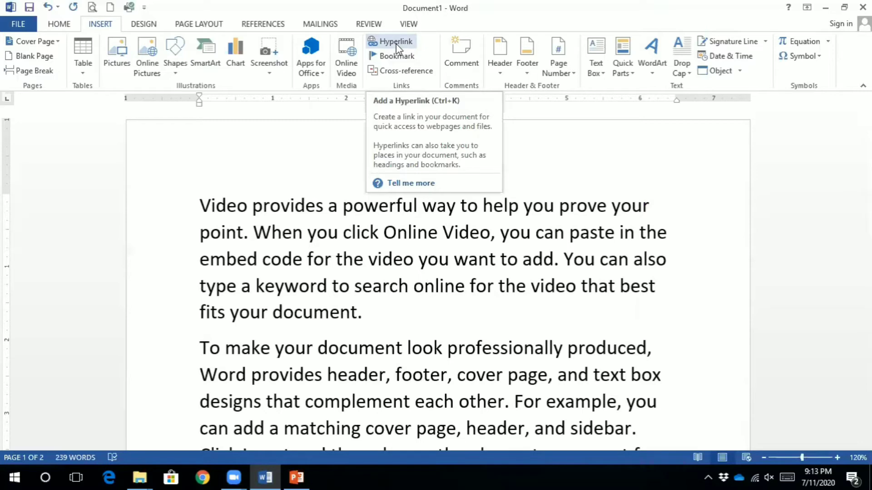
# Open Chrome and search Google for 'srbps you tube channel'
pyautogui.click(208, 476)
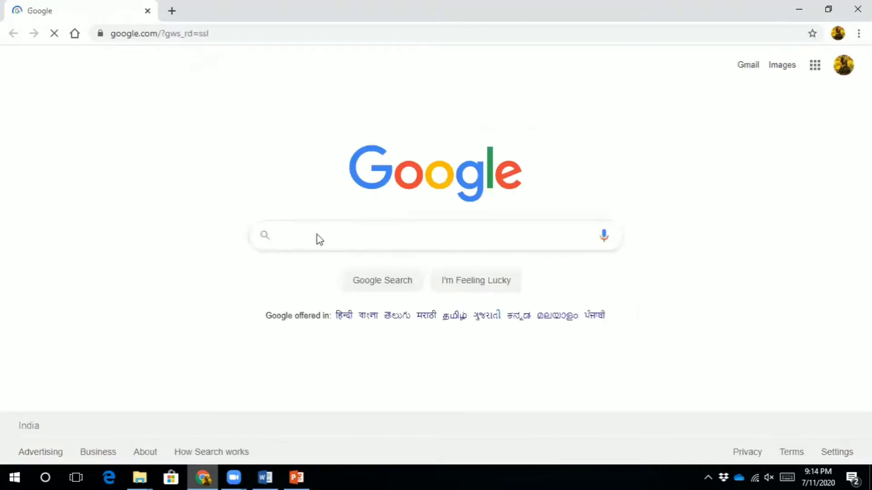
pyautogui.write('srb')
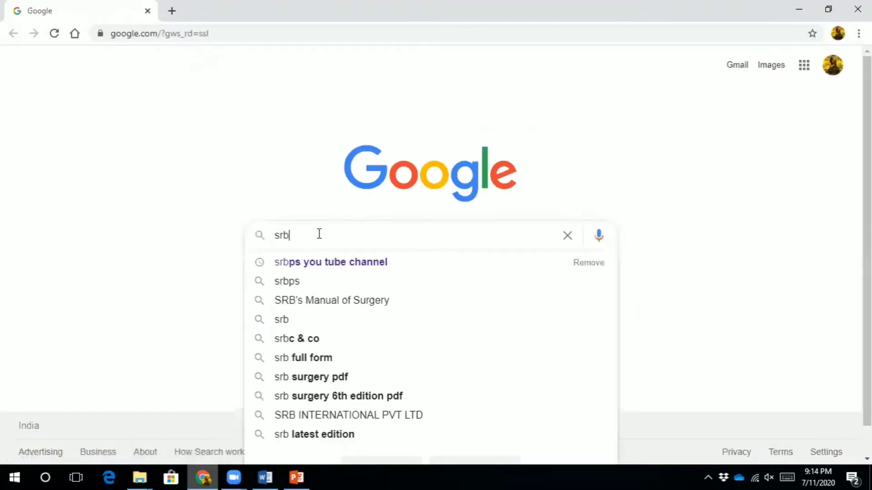
pyautogui.write('ps')
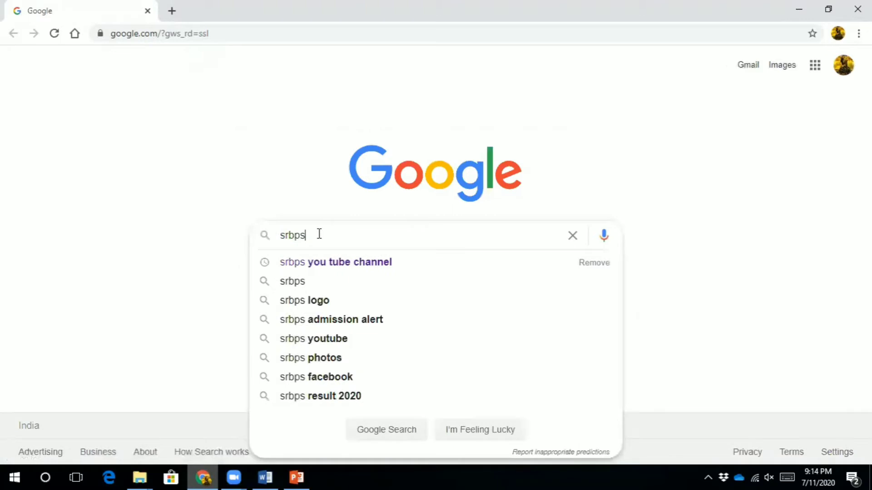
pyautogui.press('Down')
pyautogui.press('Return')
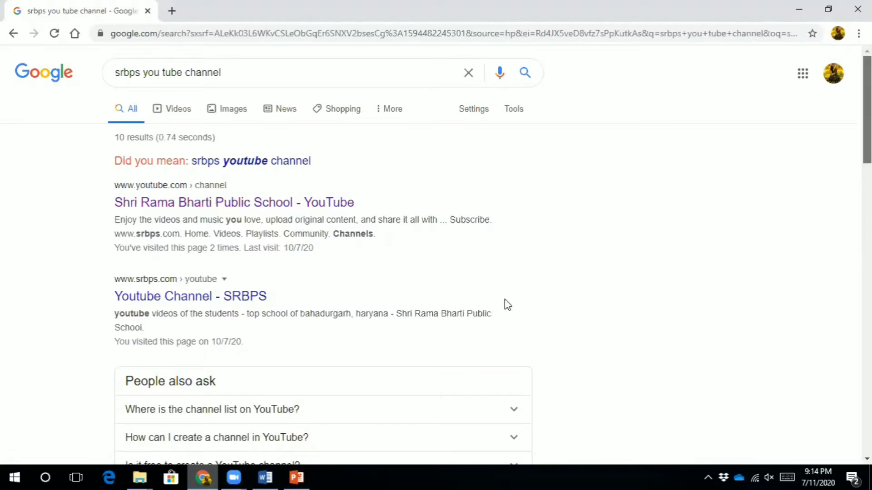
pyautogui.scroll(-5, 277, 341)
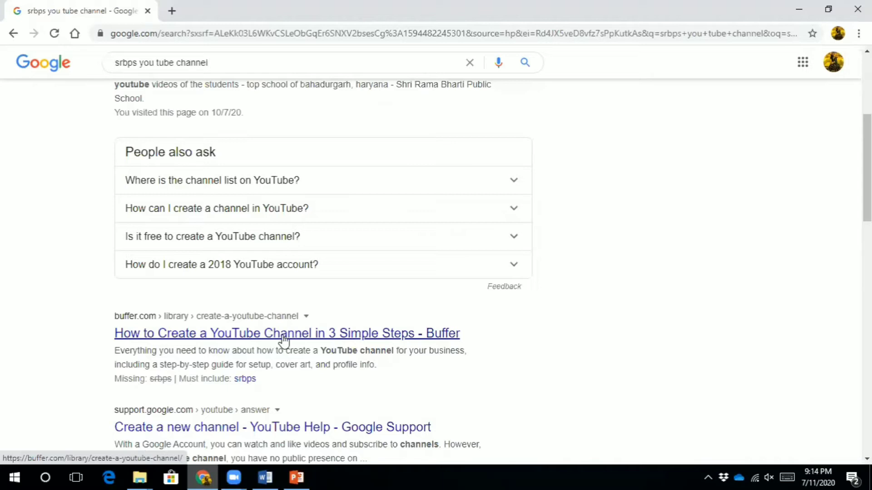
# Open the Buffer article result in a new tab, view it, then close that tab
pyautogui.rightClick(285, 338)
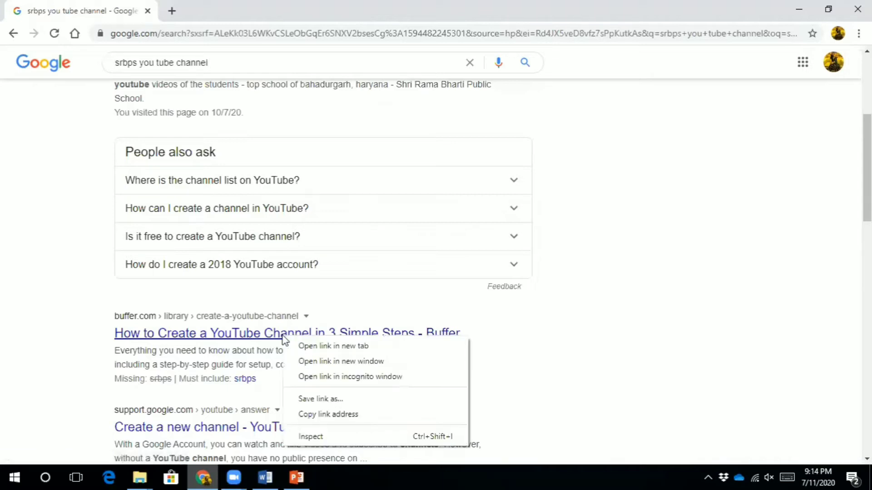
pyautogui.click(293, 345)
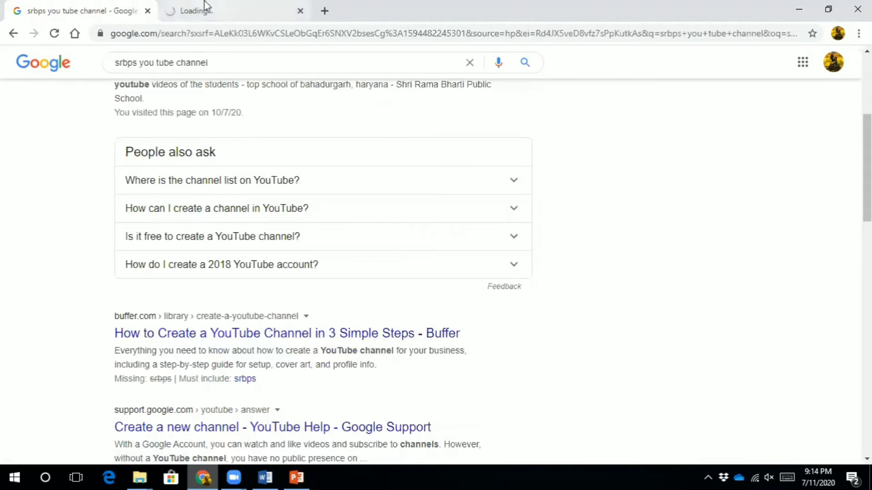
pyautogui.click(204, 7)
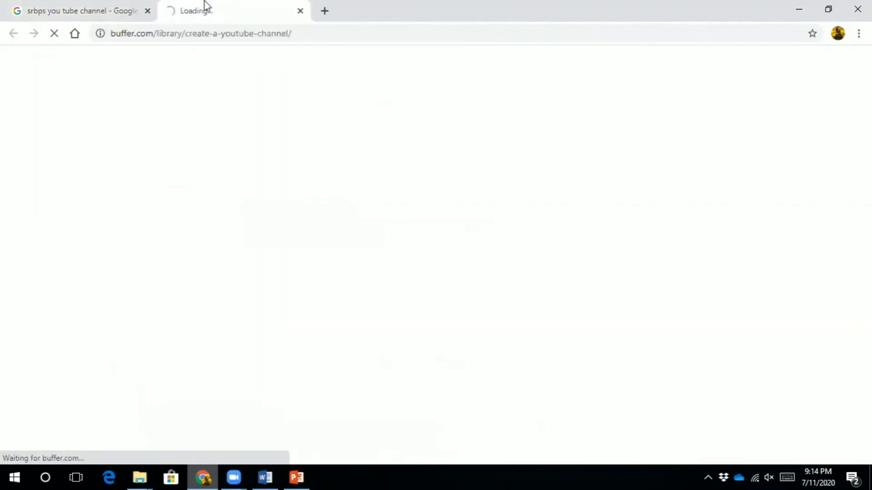
pyautogui.click(110, 12)
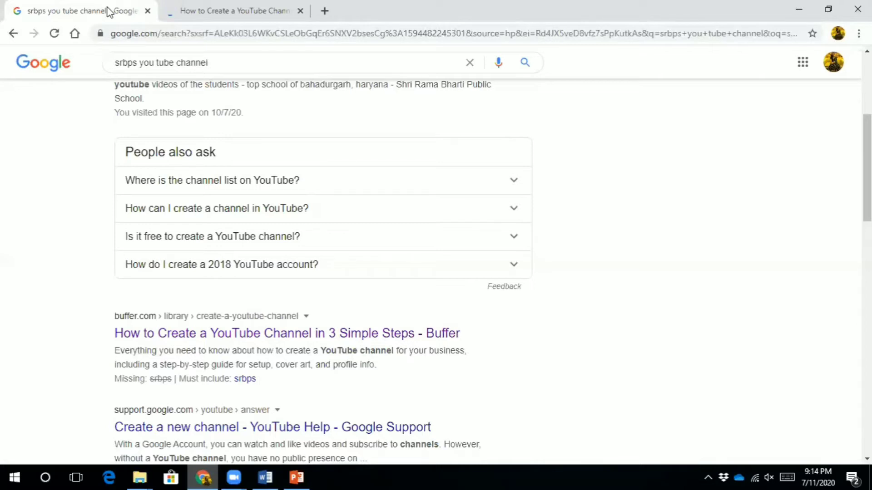
pyautogui.click(222, 5)
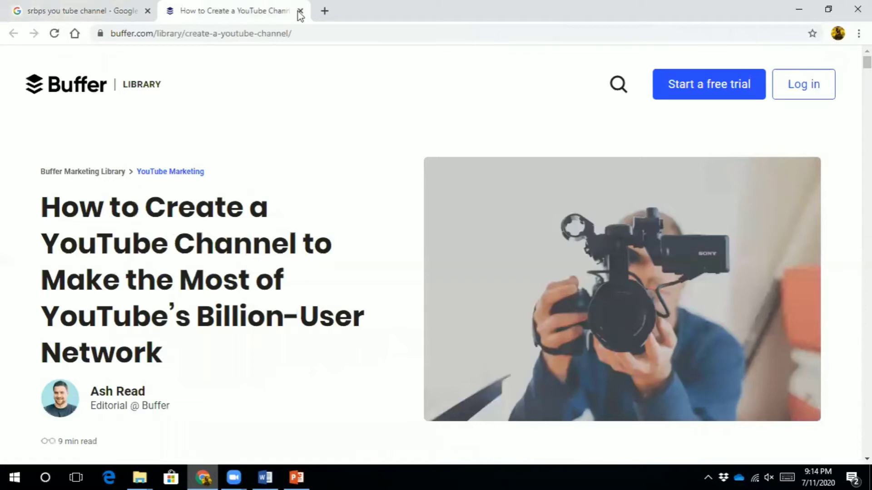
pyautogui.hotkey('ctrl', 'w')
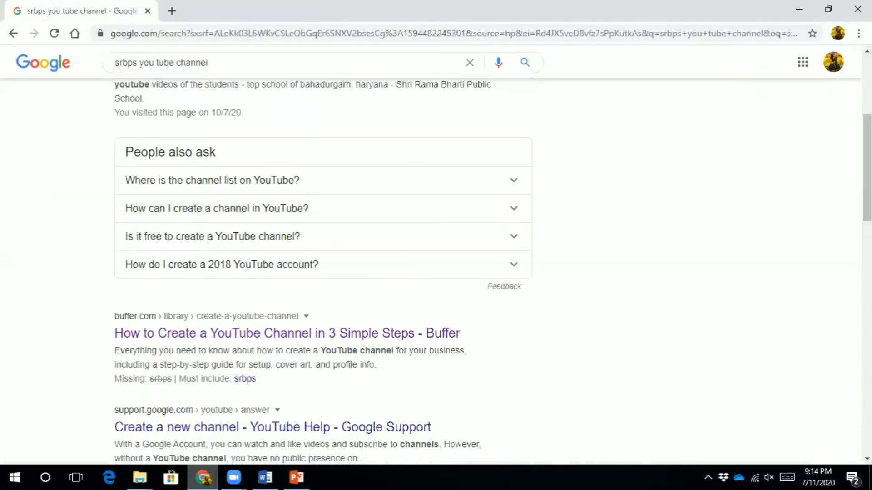
pyautogui.scroll(5, 463, 189)
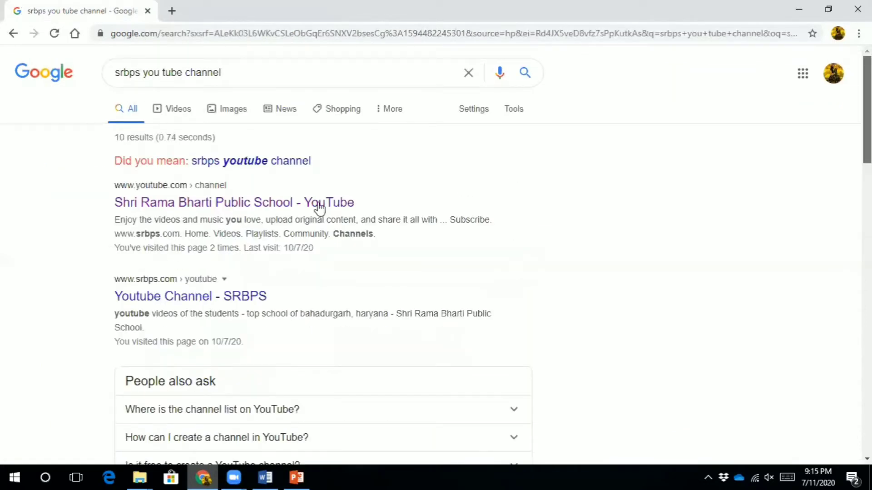
# Open the school's YouTube channel in a new tab, browse it, then switch back to the Google results
pyautogui.moveTo(196, 6); pyautogui.dragTo(196, 5)
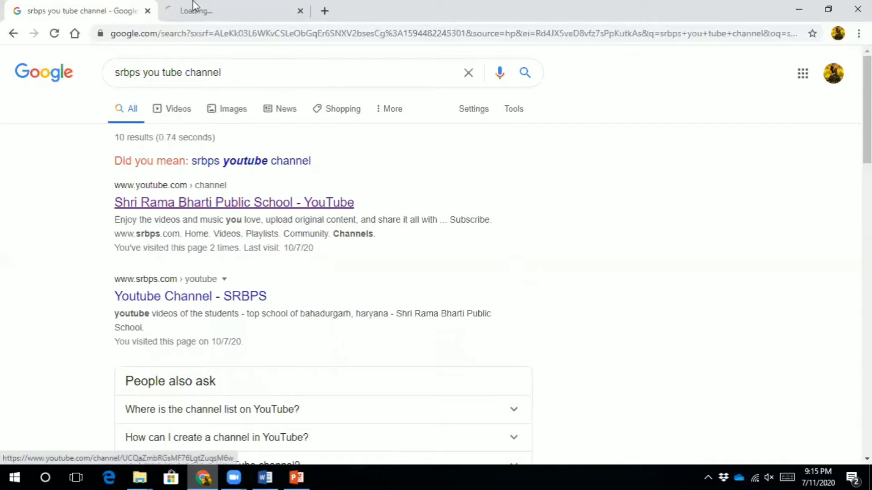
pyautogui.click(193, 7)
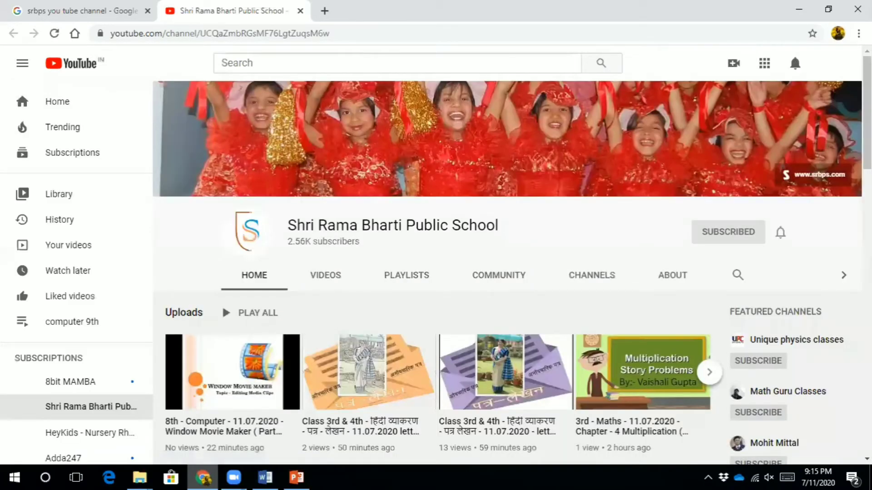
pyautogui.scroll(-8, 507, 272)
pyautogui.scroll(-7, 439, 273)
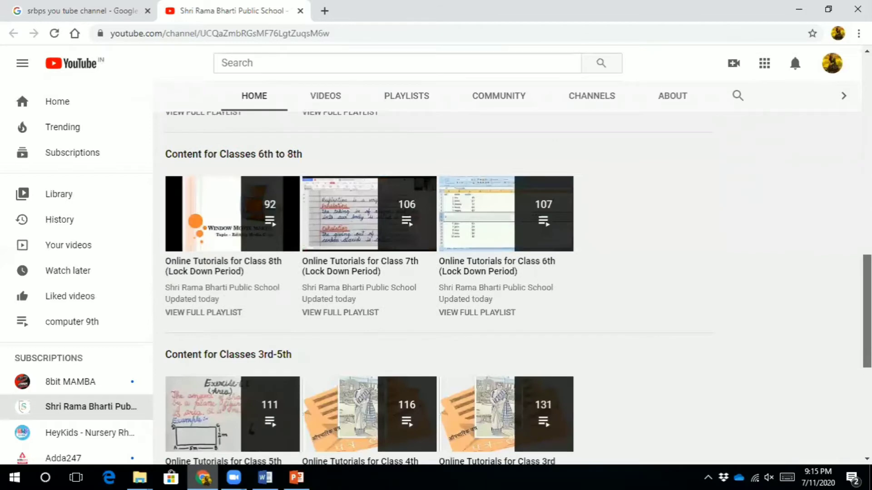
pyautogui.scroll(4, 537, 78)
pyautogui.scroll(10, 114, 61)
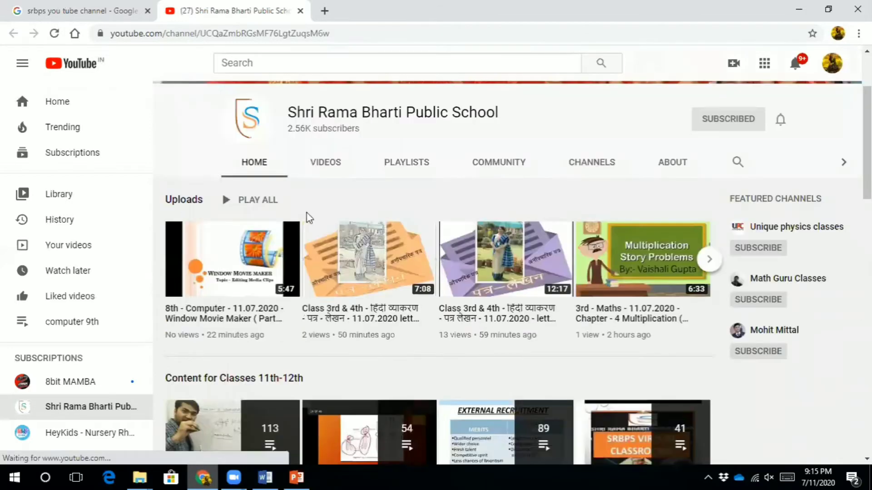
pyautogui.hotkey('ctrl', 'Tab')
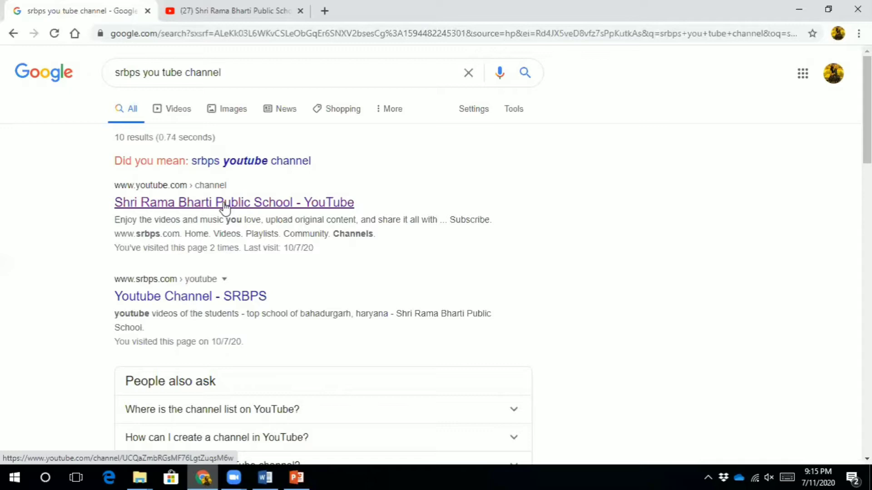
# Switch back to Word and place the insertion point before 'Video' starting the first paragraph
pyautogui.click(271, 476)
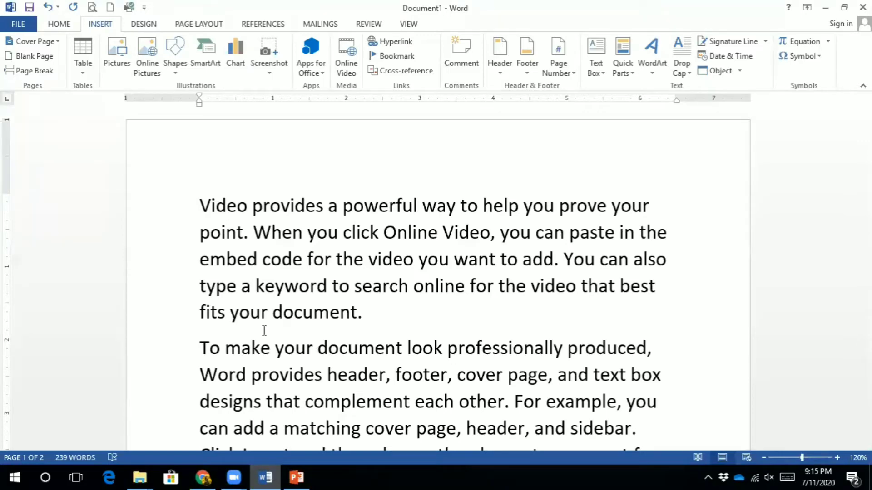
pyautogui.click(207, 203)
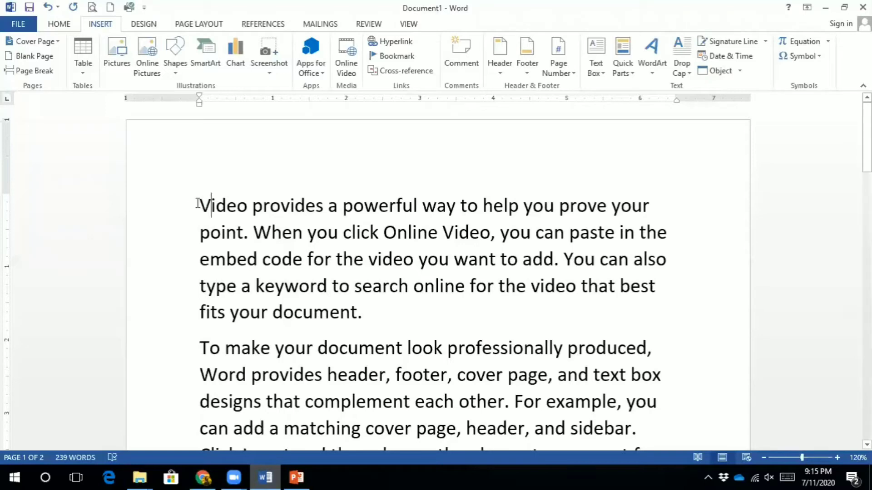
pyautogui.click(199, 203)
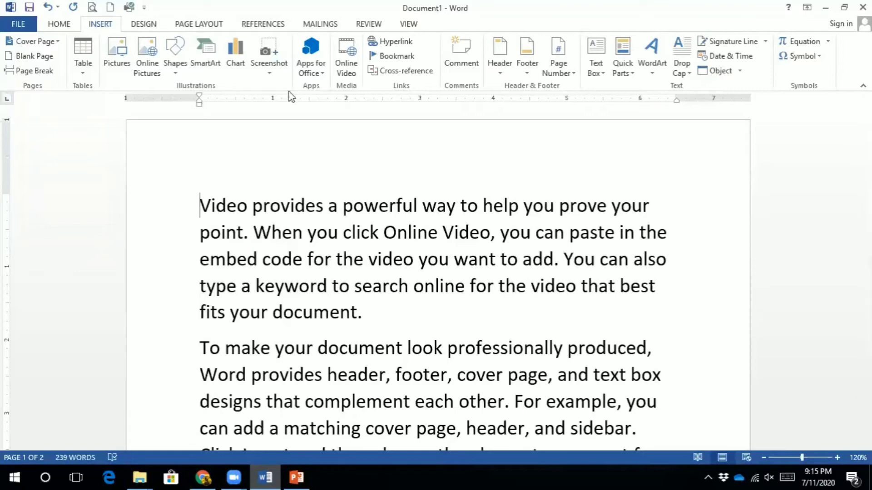
# Insert a hyperlink to Desktop\my doc\Report1.docx, keeping the full path as display text
pyautogui.click(388, 44)
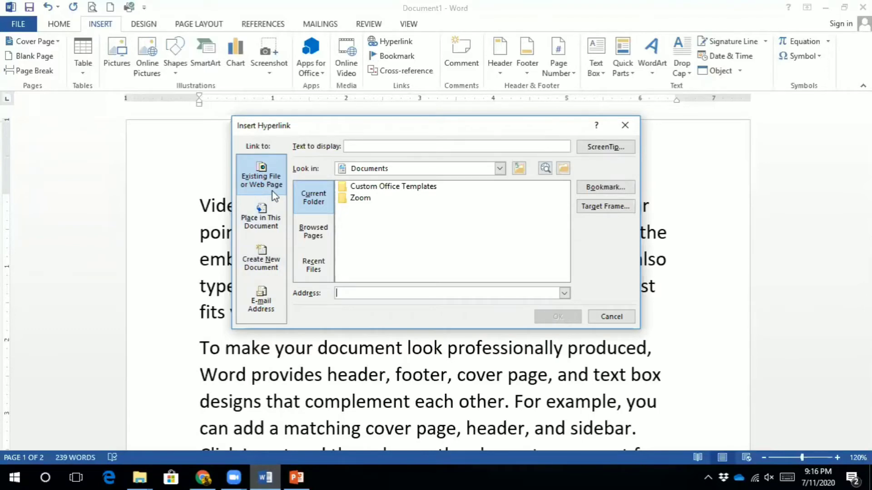
pyautogui.click(519, 169)
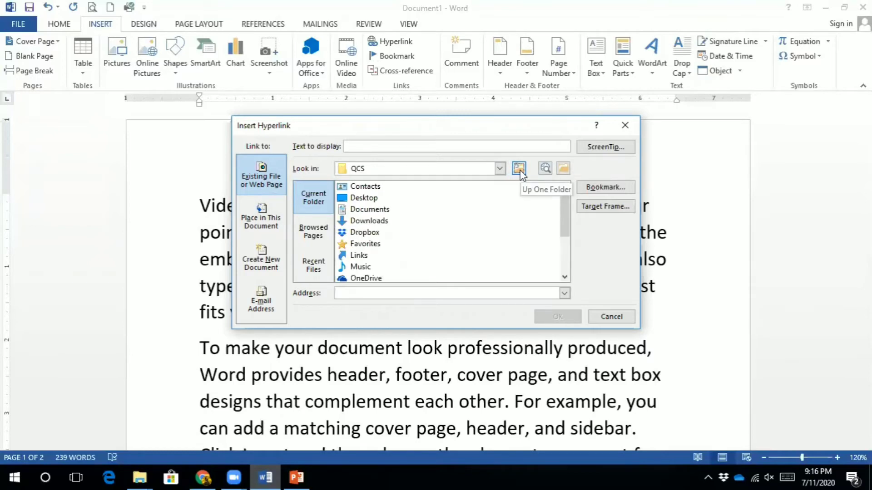
pyautogui.click(371, 201)
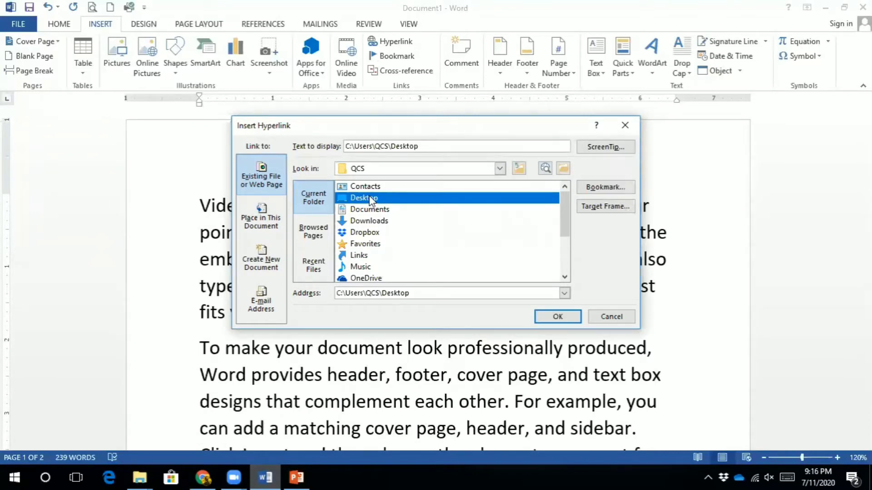
pyautogui.doubleClick(371, 199)
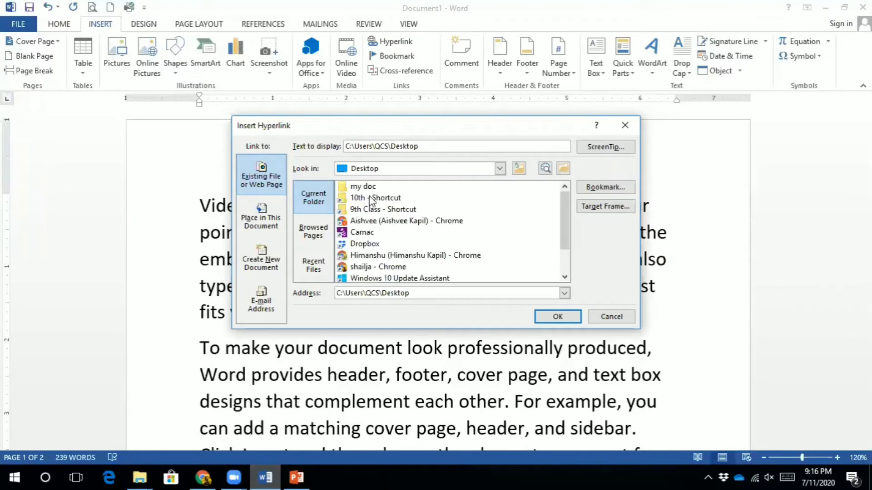
pyautogui.doubleClick(363, 188)
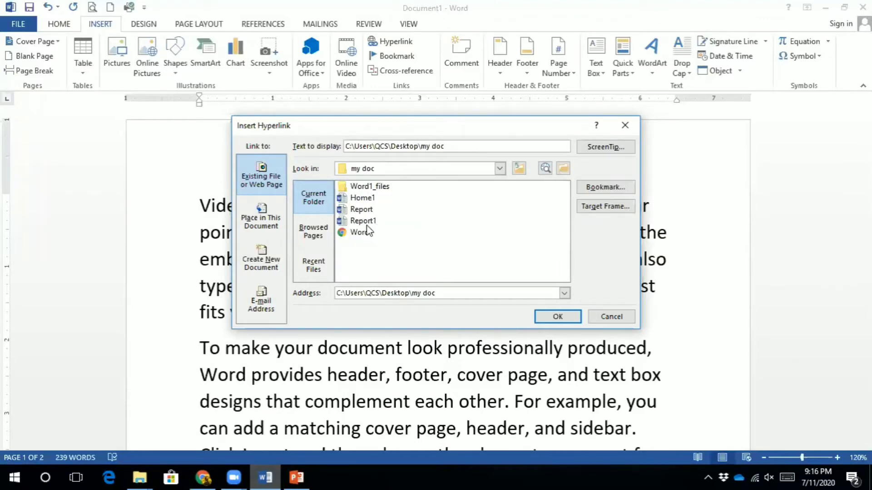
pyautogui.click(368, 224)
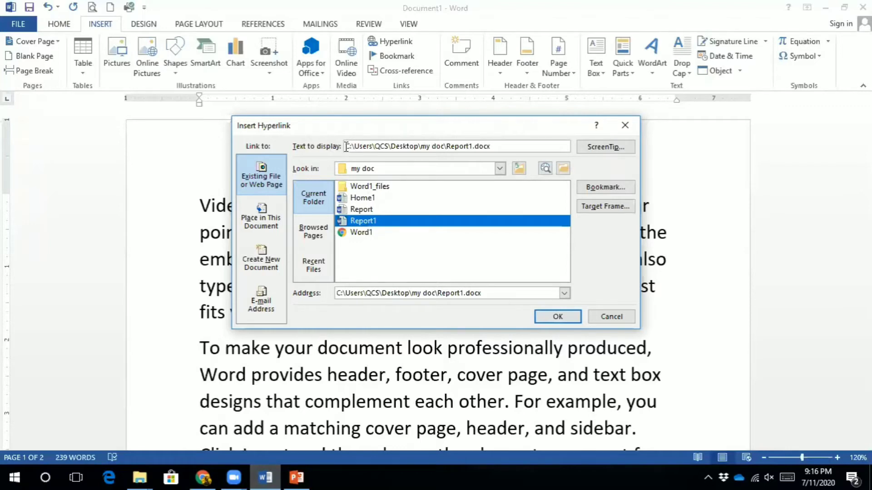
pyautogui.moveTo(346, 146); pyautogui.dragTo(501, 149)
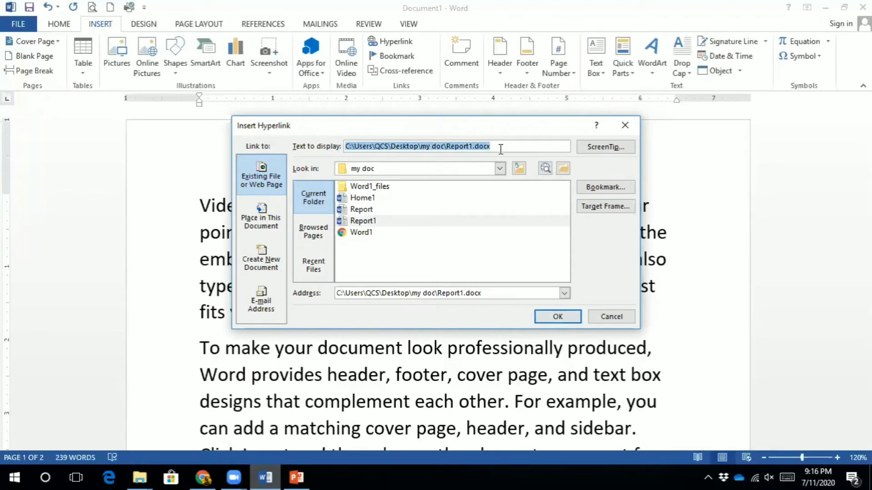
pyautogui.click(501, 149)
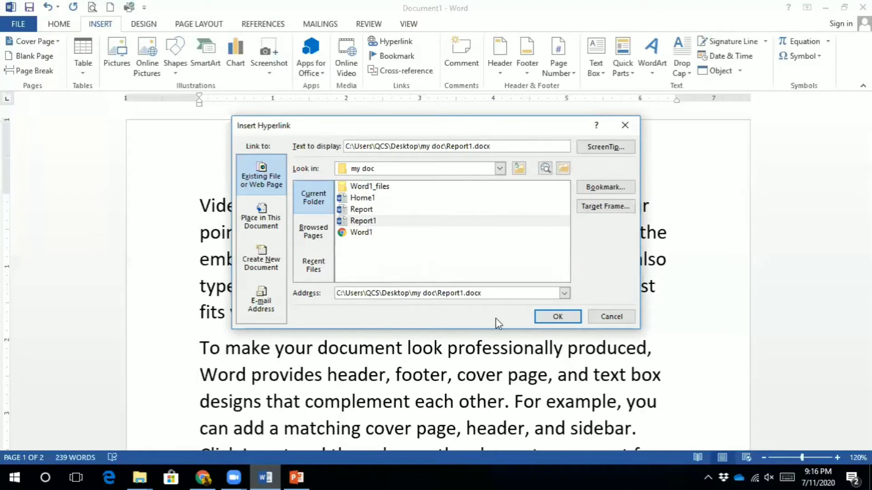
pyautogui.click(563, 316)
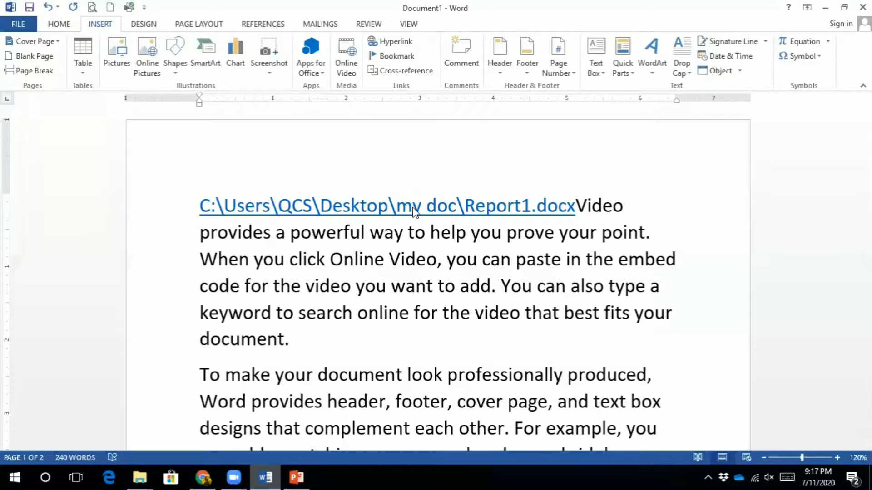
# Test the Report1.docx link by opening Report1 past the security notice, then close it
pyautogui.keyDown('ctrl'); pyautogui.click(413, 211); pyautogui.keyUp('ctrl')
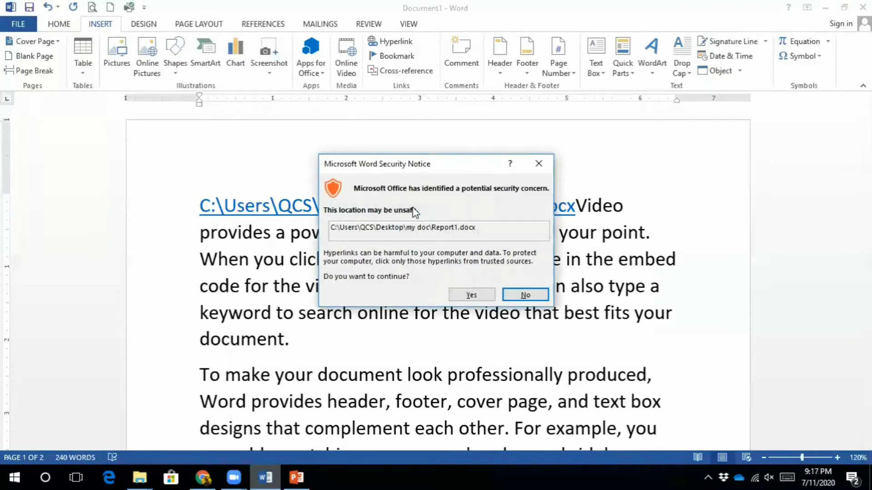
pyautogui.click(468, 297)
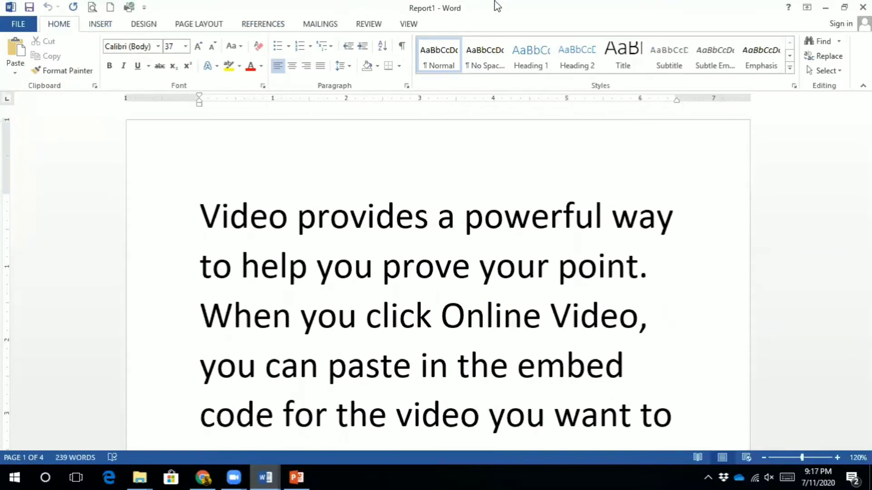
pyautogui.click(863, 7)
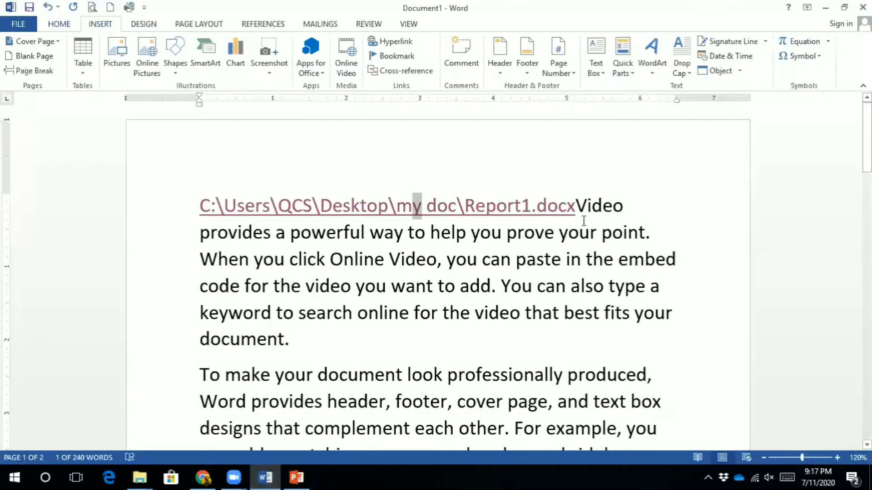
pyautogui.click(576, 208)
# Move the paragraph below the link down and hyperlink 'Video' to Desktop\my doc\Report1.docx
pyautogui.press('Return')
pyautogui.press('Return')
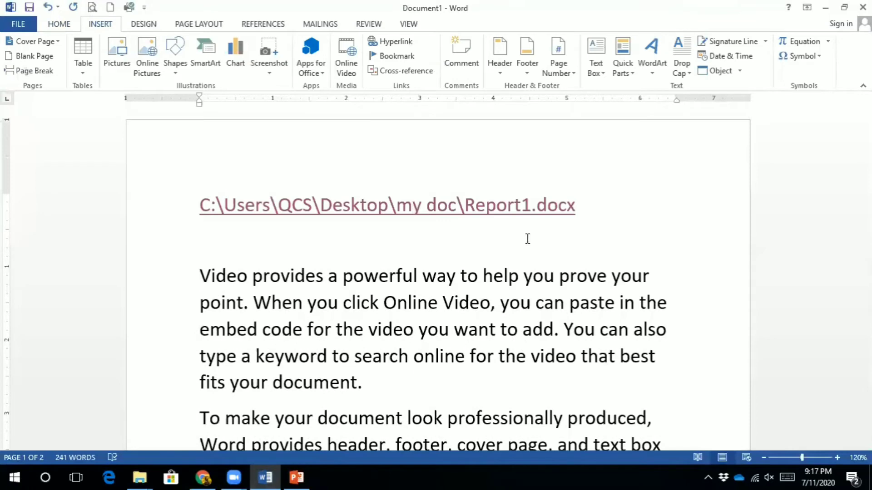
pyautogui.moveTo(200, 275); pyautogui.dragTo(252, 277)
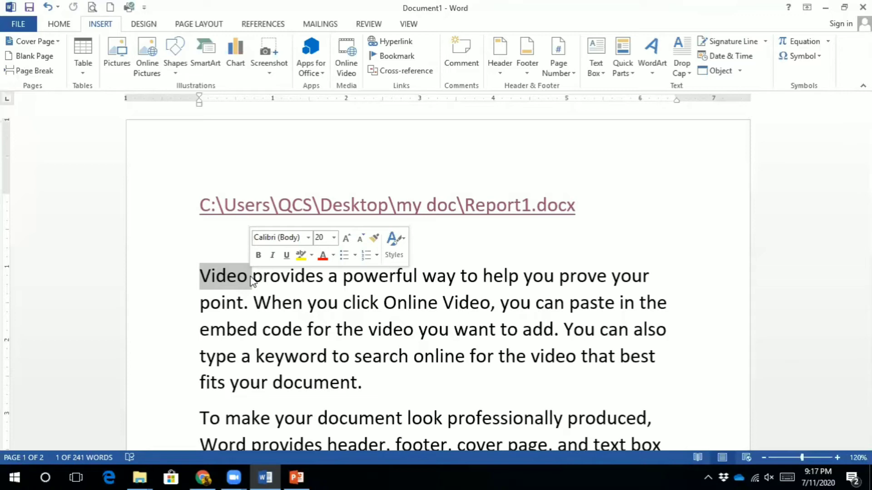
pyautogui.click(389, 44)
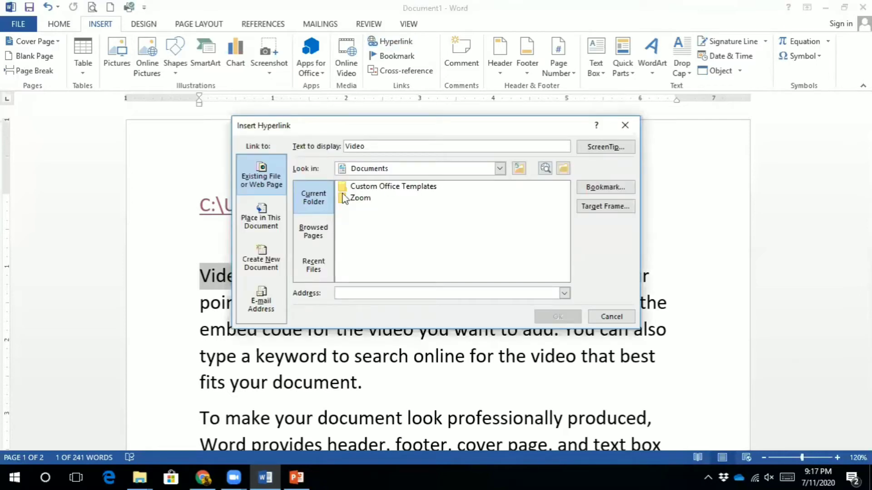
pyautogui.click(519, 169)
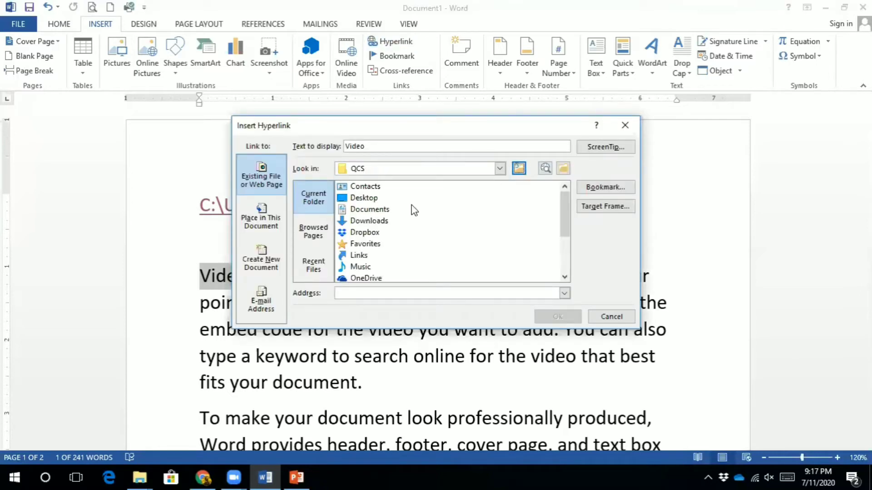
pyautogui.doubleClick(372, 198)
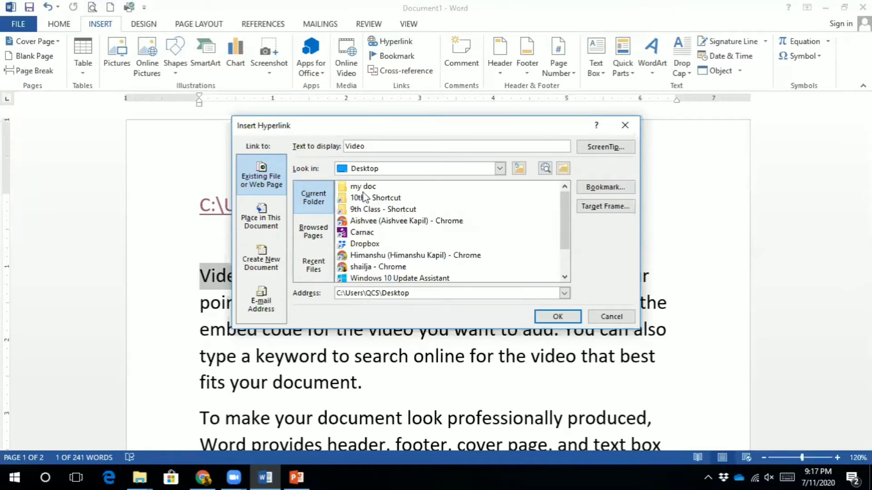
pyautogui.doubleClick(363, 187)
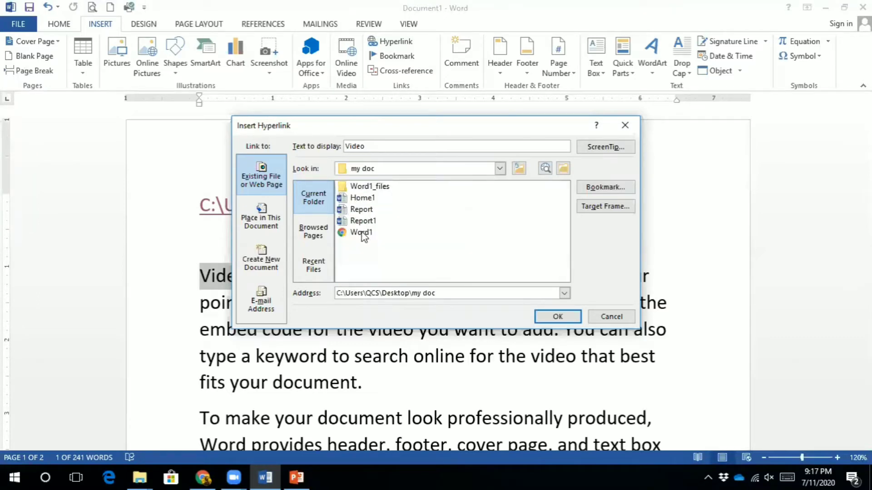
pyautogui.click(362, 221)
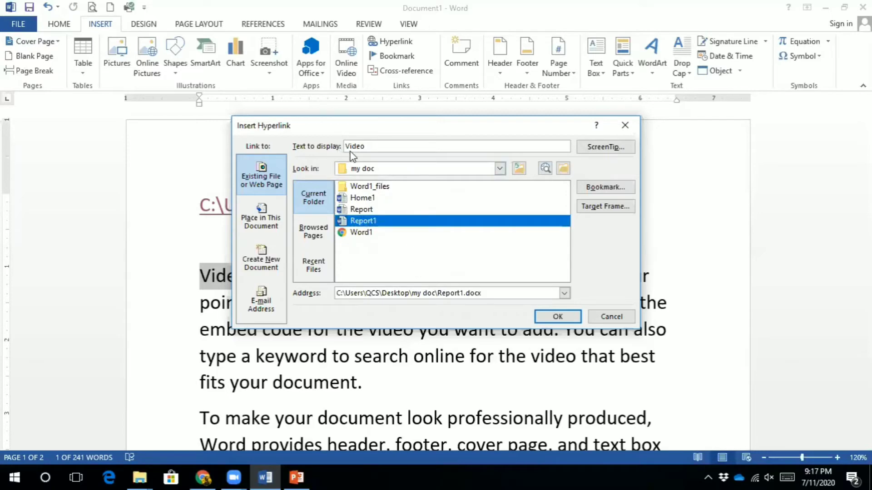
pyautogui.click(378, 144)
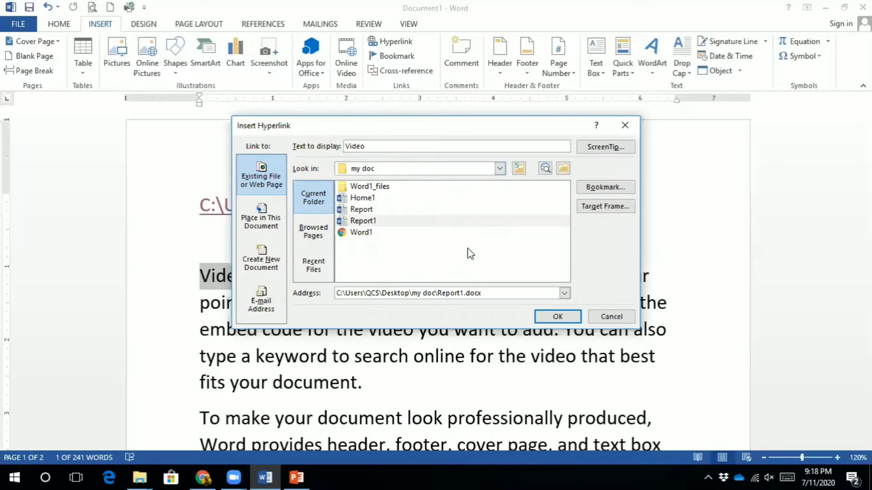
pyautogui.click(569, 314)
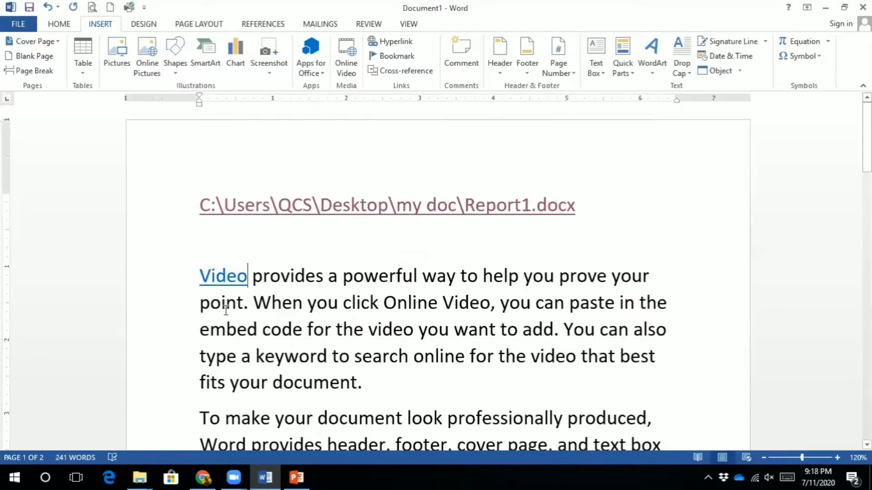
# Ctrl+click the 'Video' link, allow Report1 to open, then close Report1
pyautogui.click(226, 276)
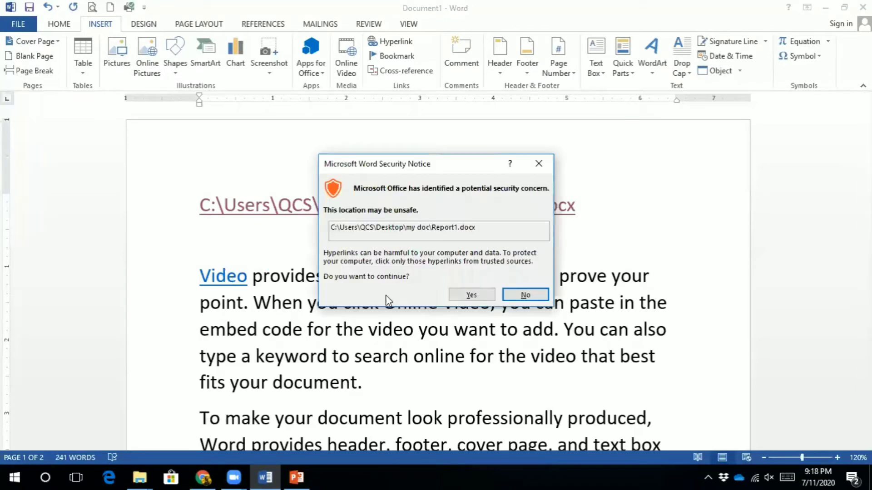
pyautogui.click(475, 295)
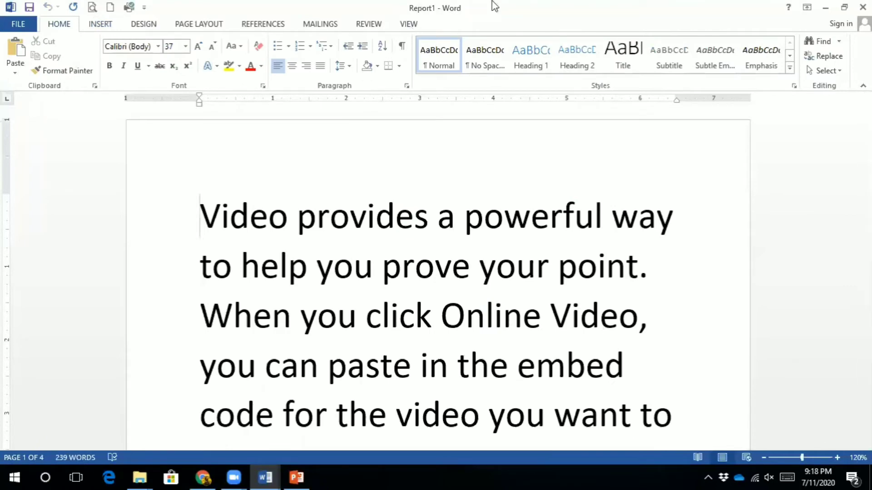
pyautogui.click(863, 7)
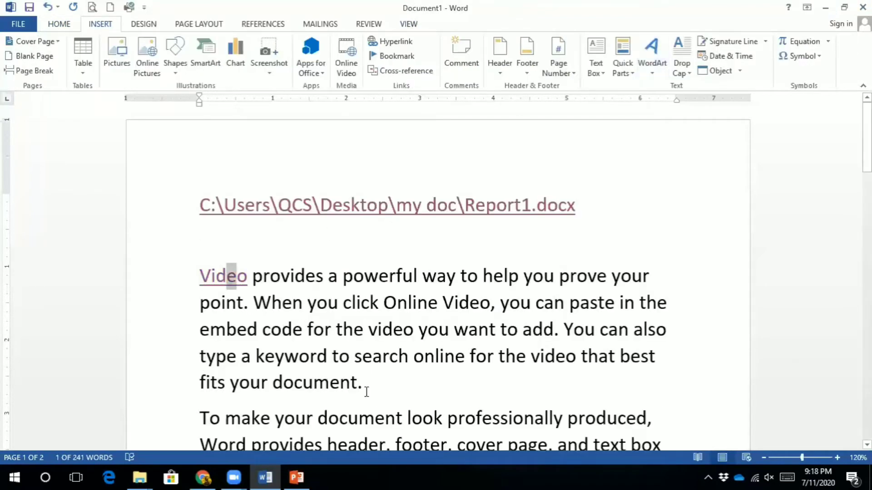
# Hyperlink 'document.' ending the first paragraph to Report.docx in Desktop\my doc
pyautogui.moveTo(364, 383); pyautogui.dragTo(282, 392)
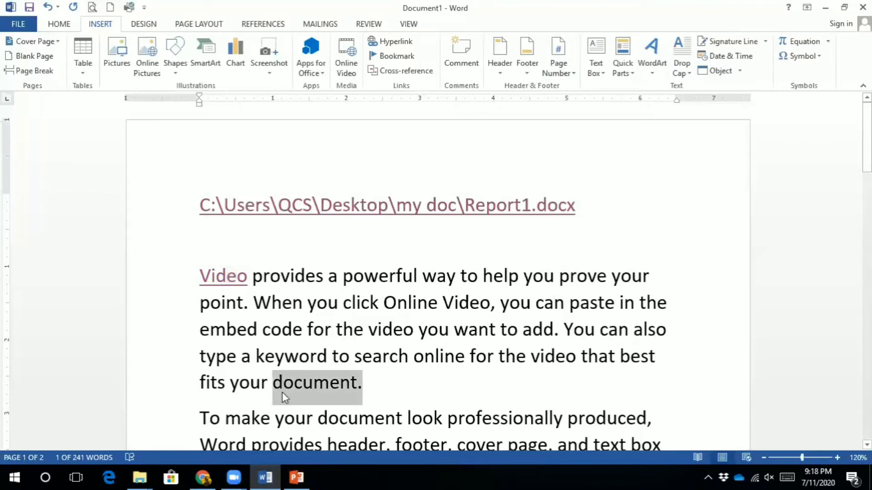
pyautogui.click(386, 44)
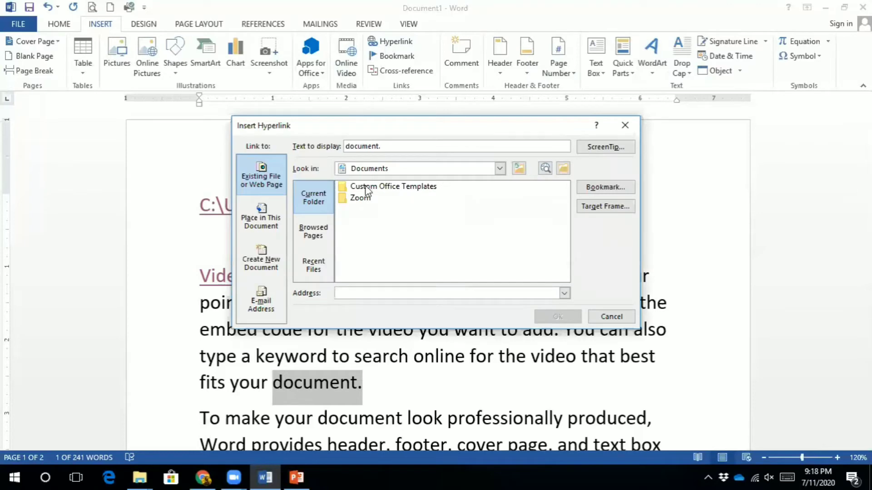
pyautogui.click(519, 171)
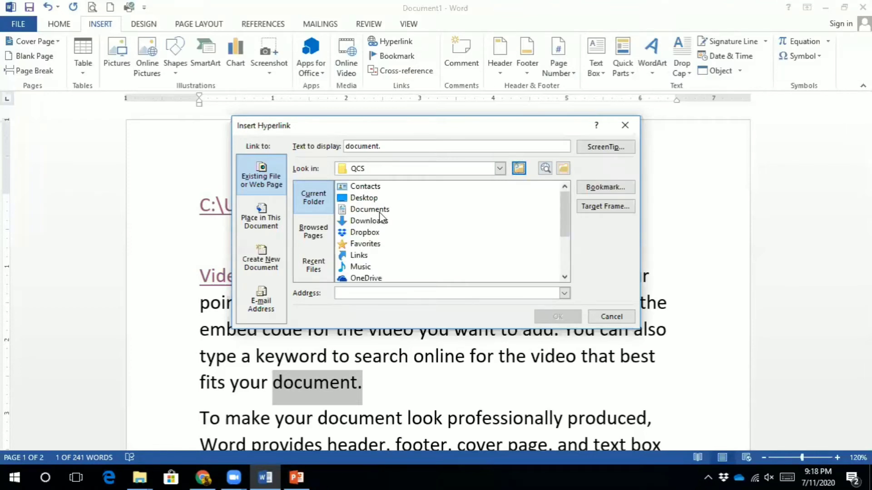
pyautogui.doubleClick(373, 197)
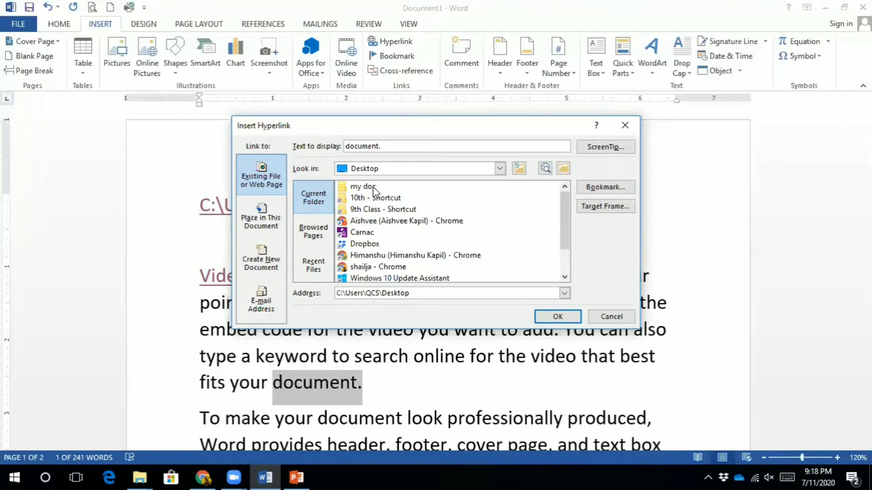
pyautogui.doubleClick(372, 187)
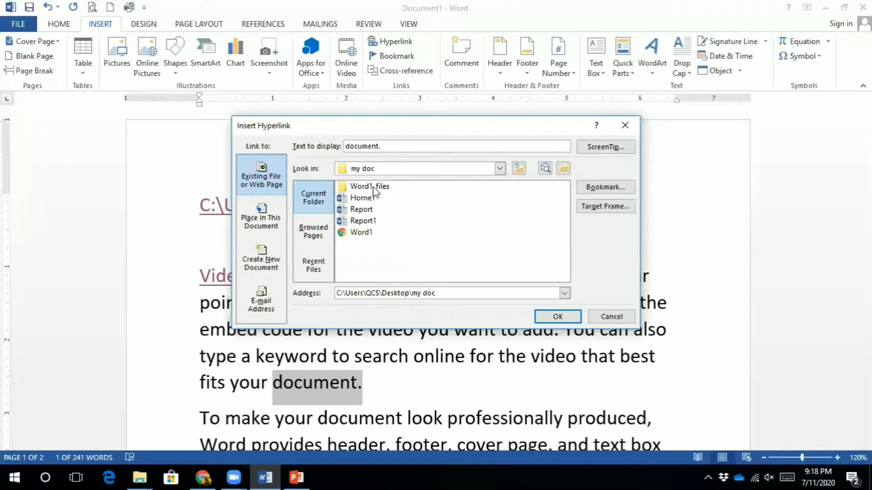
pyautogui.click(361, 210)
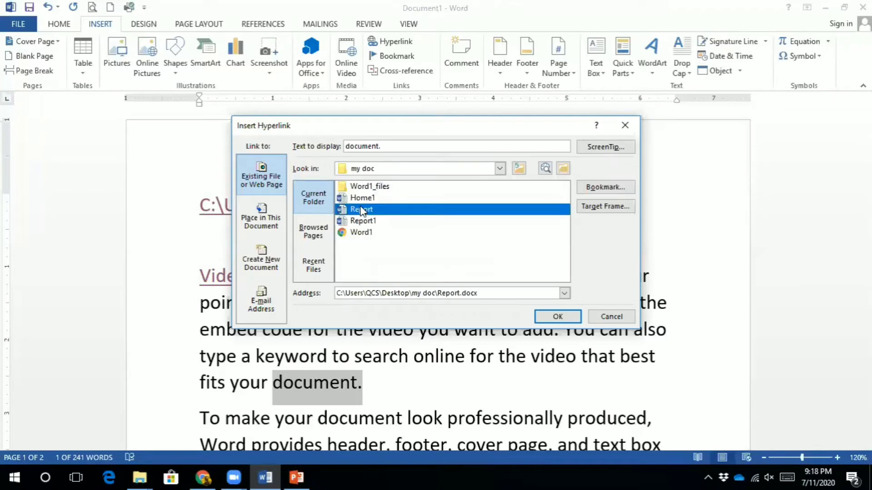
pyautogui.click(556, 321)
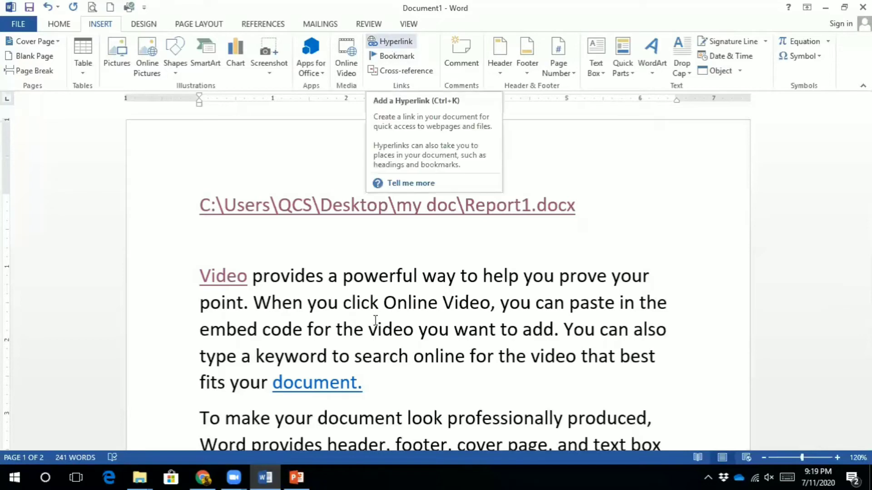
pyautogui.moveTo(317, 383)
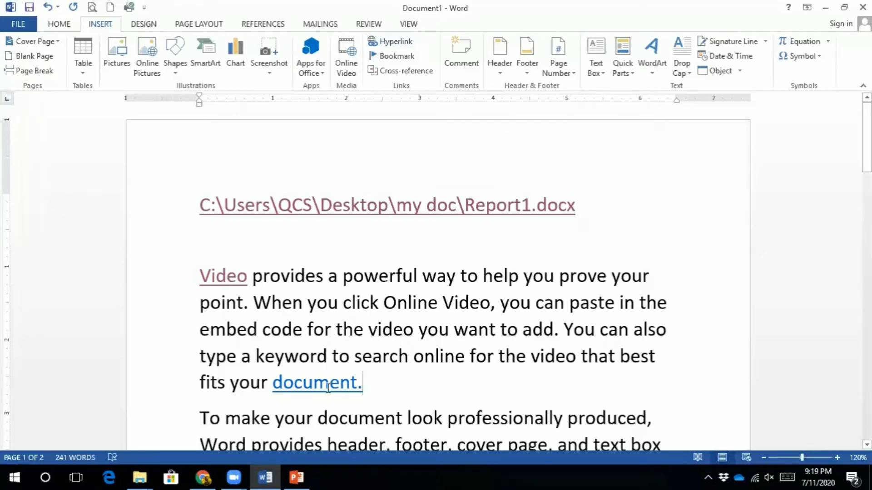
# Edit the 'document.' hyperlink to add the ScreenTip 'this is hyperlink'
pyautogui.rightClick(328, 387)
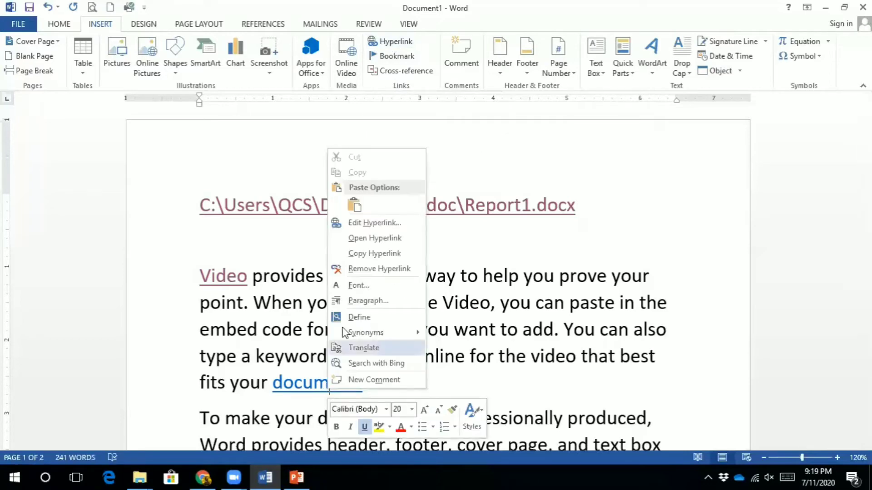
pyautogui.click(368, 229)
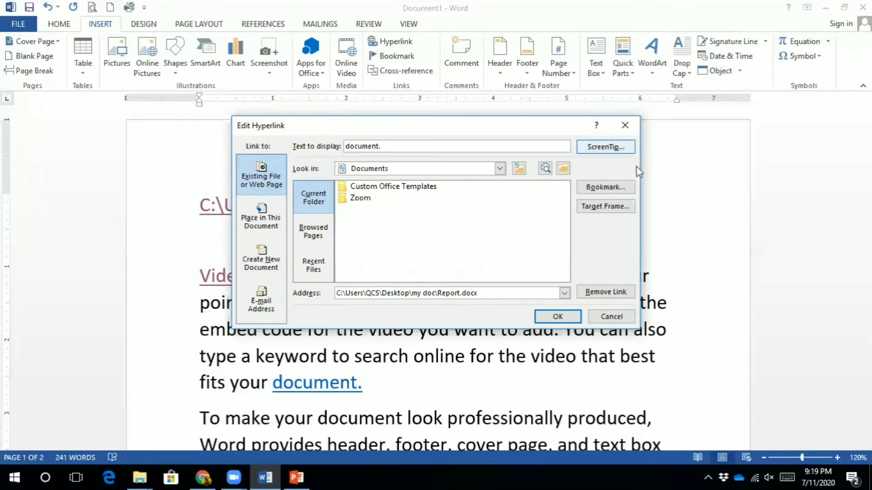
pyautogui.click(611, 153)
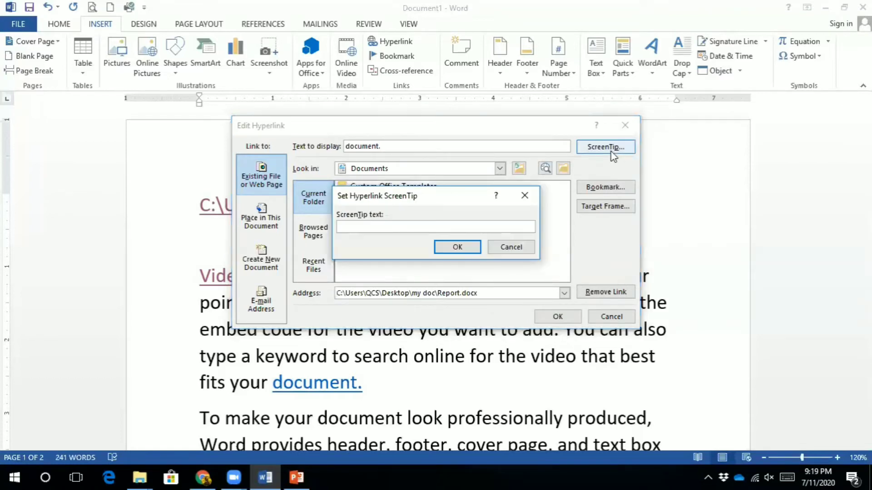
pyautogui.write('t')
pyautogui.write('his')
pyautogui.write(' is hyp')
pyautogui.write('erlin')
pyautogui.write('k')
pyautogui.click(474, 247)
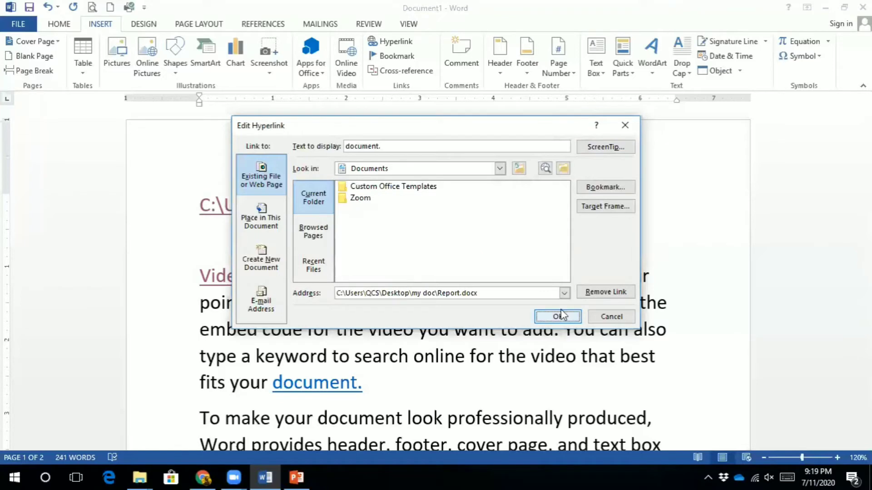
pyautogui.click(519, 169)
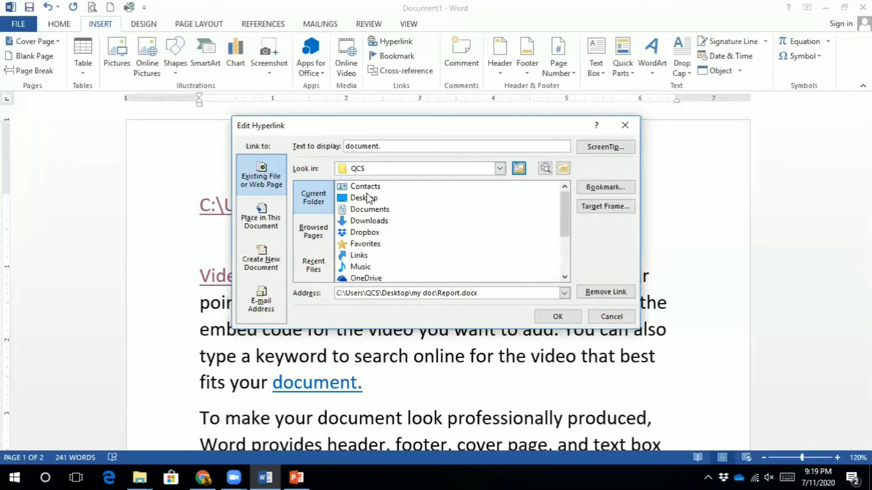
pyautogui.click(559, 317)
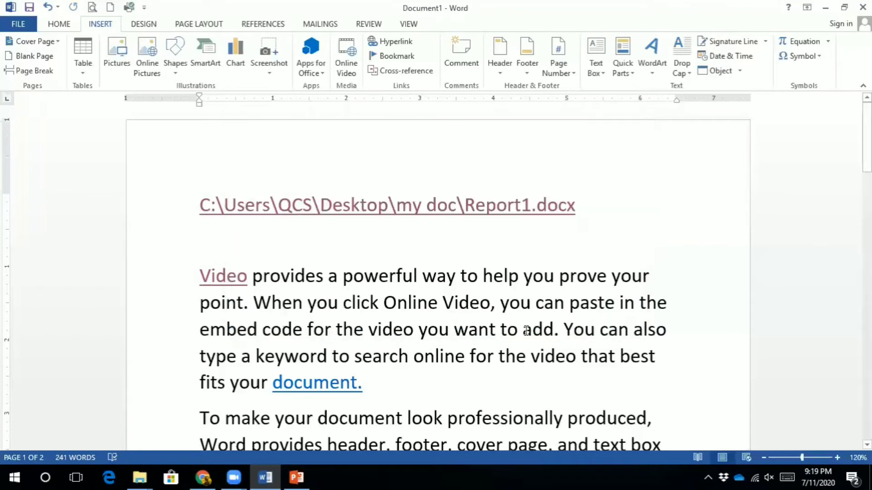
pyautogui.moveTo(317, 383)
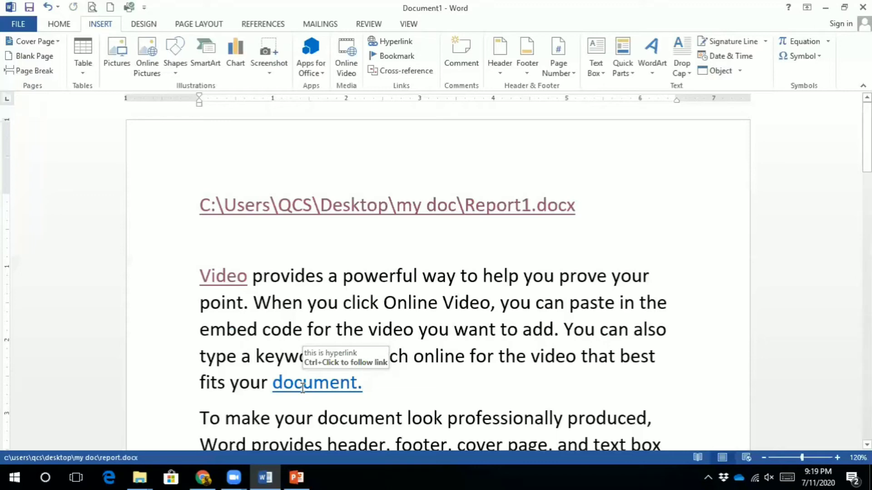
# Follow the 'document.' link to open Report past the security warning, then close Report
pyautogui.keyDown('ctrl'); pyautogui.click(303, 388); pyautogui.keyUp('ctrl')
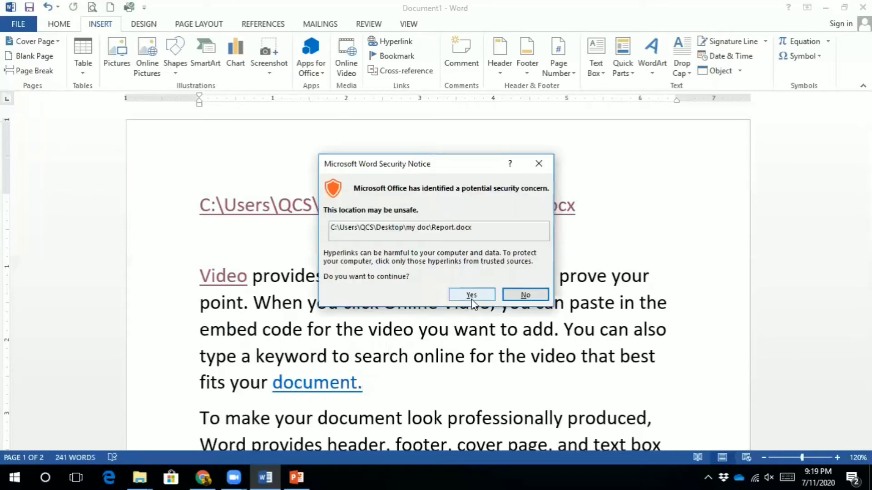
pyautogui.click(471, 298)
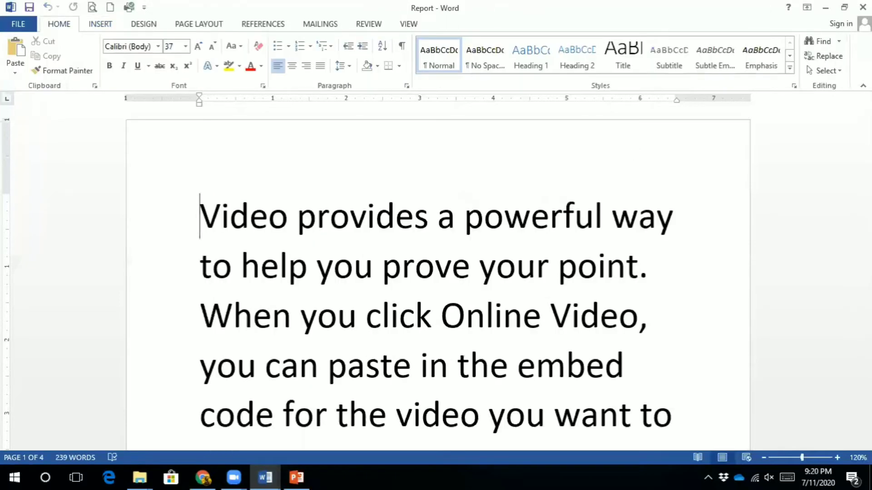
pyautogui.click(863, 6)
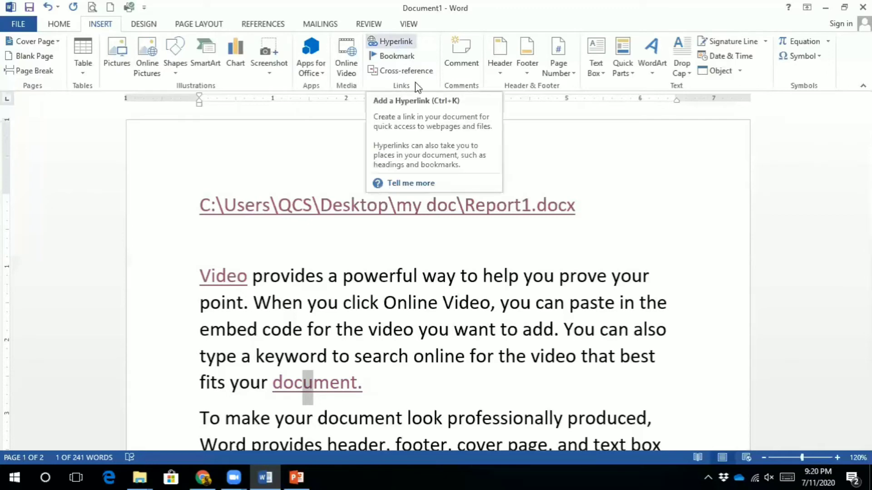
# Open and cancel the link's Edit Hyperlink settings, then place the cursor on the blank line under the path
pyautogui.click(398, 45)
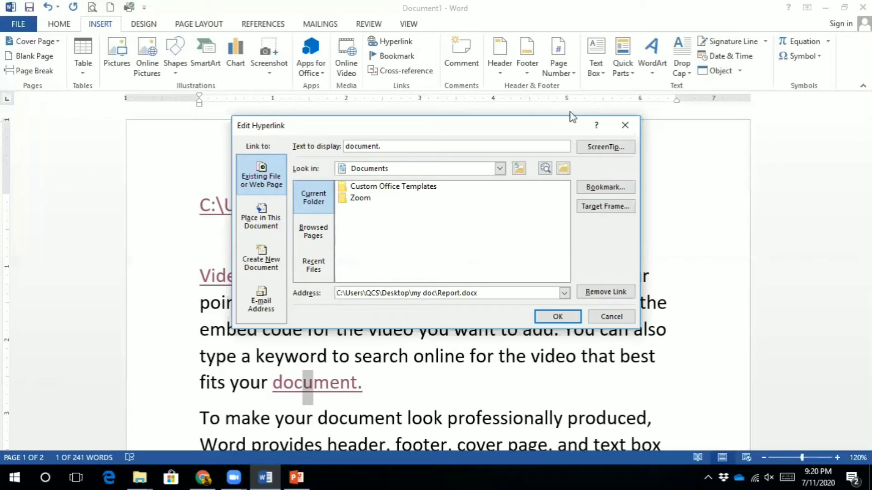
pyautogui.click(628, 126)
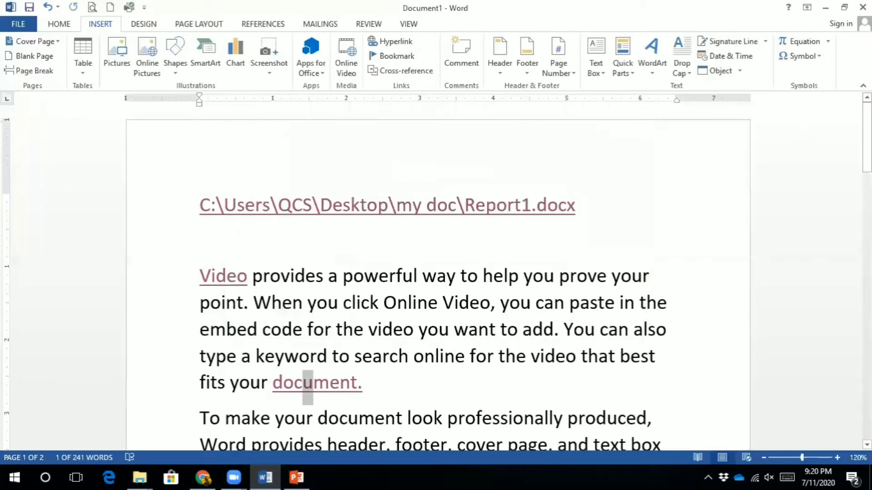
pyautogui.click(200, 237)
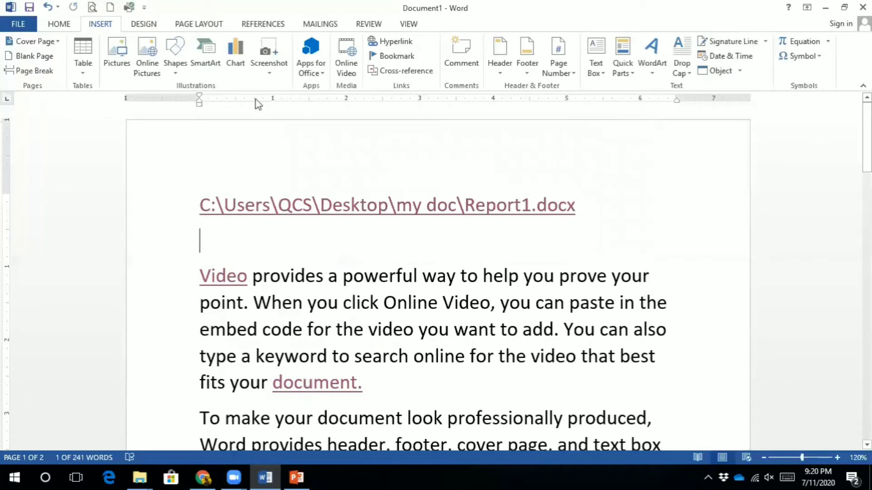
# Insert a 'Go to book1' hyperlink targeting the book1 bookmark in this document
pyautogui.click(394, 44)
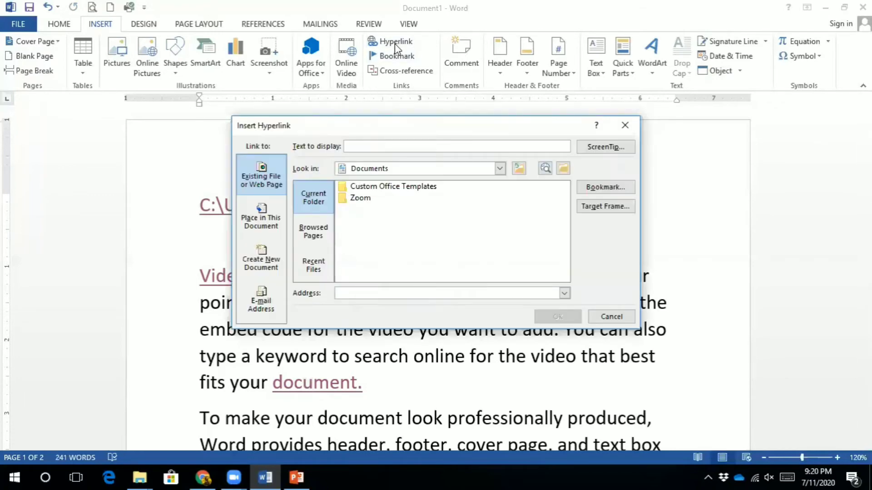
pyautogui.click(266, 231)
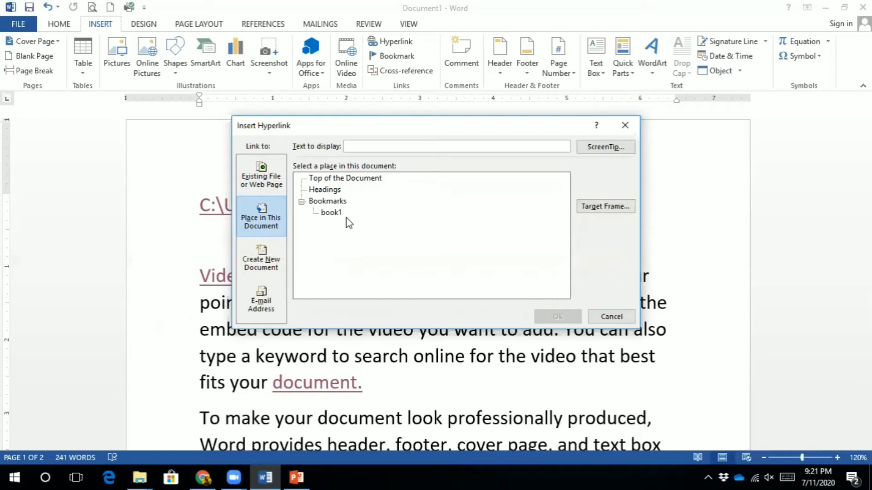
pyautogui.click(333, 216)
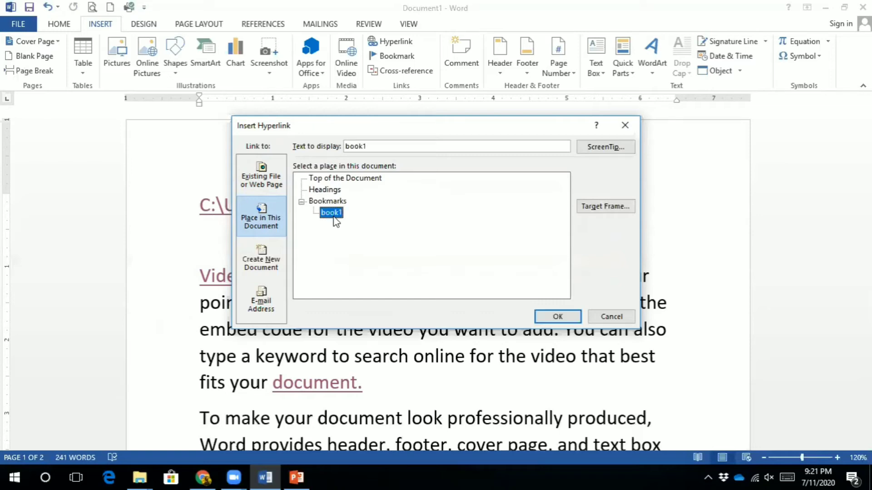
pyautogui.click(382, 146)
pyautogui.press('BackSpace')
pyautogui.press('BackSpace')
pyautogui.press('BackSpace')
pyautogui.press('BackSpace')
pyautogui.press('BackSpace')
pyautogui.write('Go ')
pyautogui.write('to bo')
pyautogui.write('ok1')
pyautogui.click(558, 317)
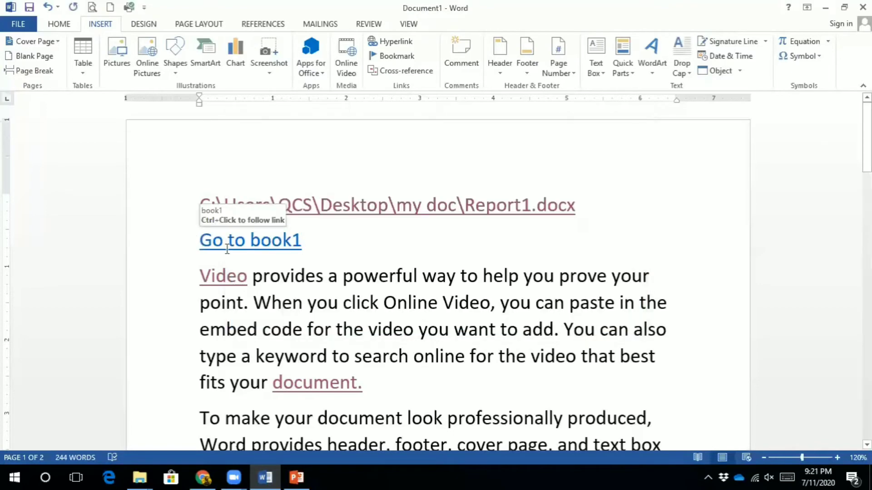
pyautogui.moveTo(249, 240)
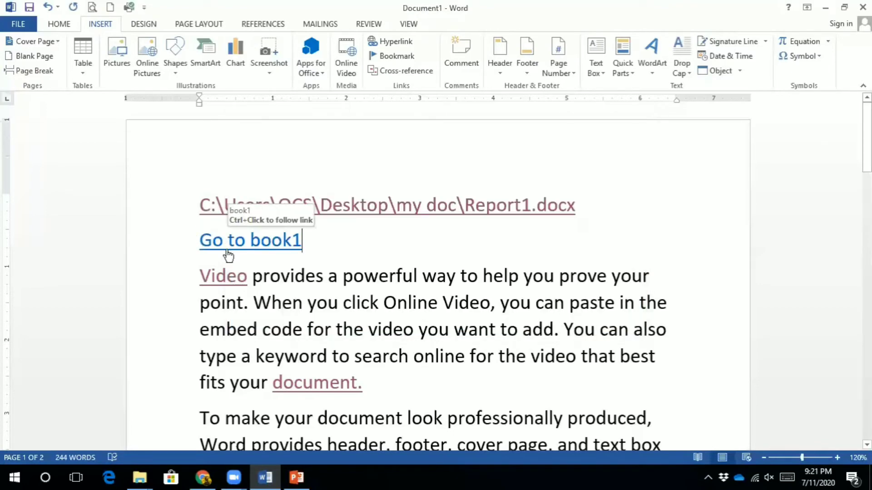
pyautogui.click(227, 249)
# Ctrl+click 'Go to book1' to jump to the bookmarked 'theme', then scroll back up
pyautogui.keyDown('ctrl'); pyautogui.click(227, 249); pyautogui.keyUp('ctrl')
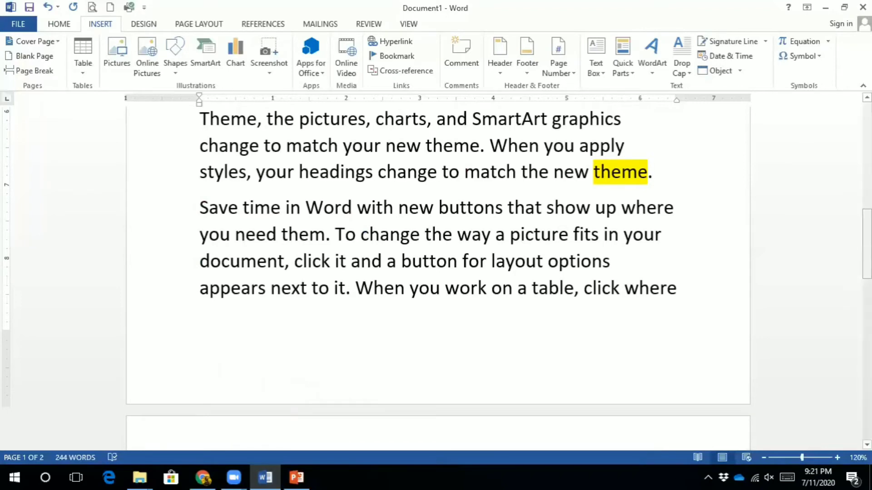
pyautogui.scroll(5, 435, 272)
pyautogui.scroll(3, 436, 273)
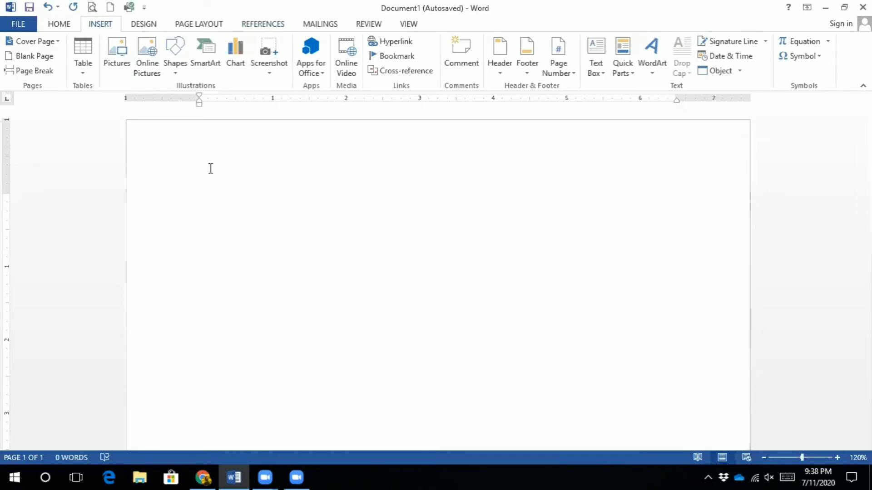
# Generate sample paragraphs with =rand() and enlarge all the text to 16 pt Calibri
pyautogui.write('=')
pyautogui.write('rand()')
pyautogui.press('Return')
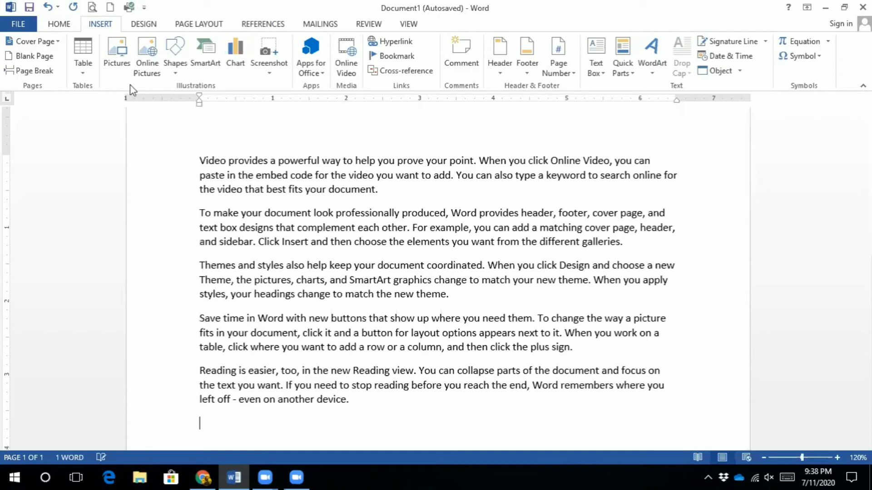
pyautogui.hotkey('ctrl', 'a')
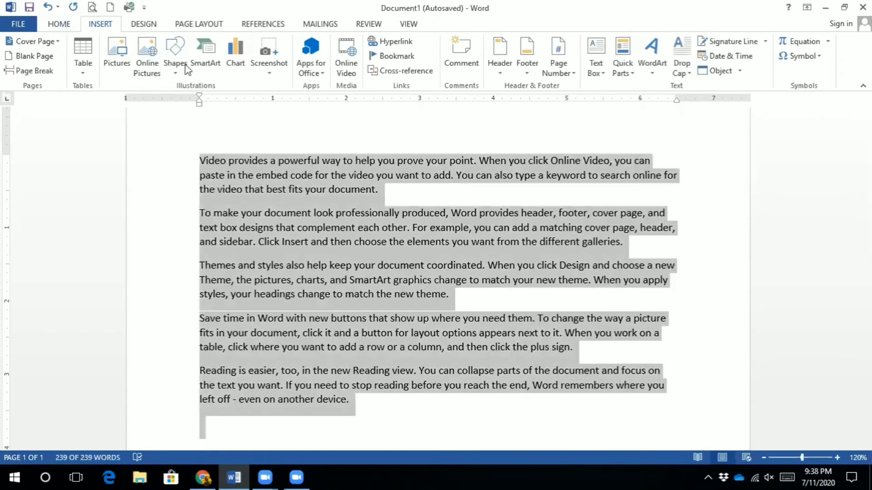
pyautogui.click(64, 25)
pyautogui.click(197, 47)
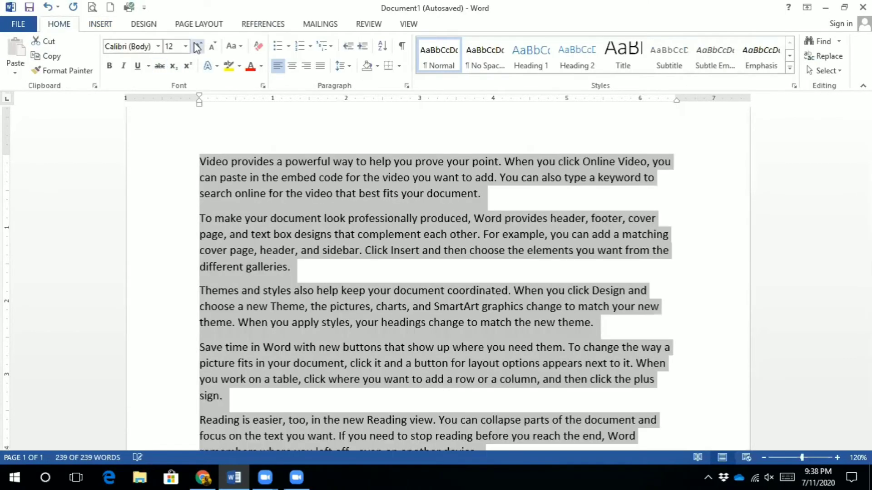
pyautogui.hotkey('ctrl', 'shift', '.')
pyautogui.hotkey('ctrl', 'shift', '.')
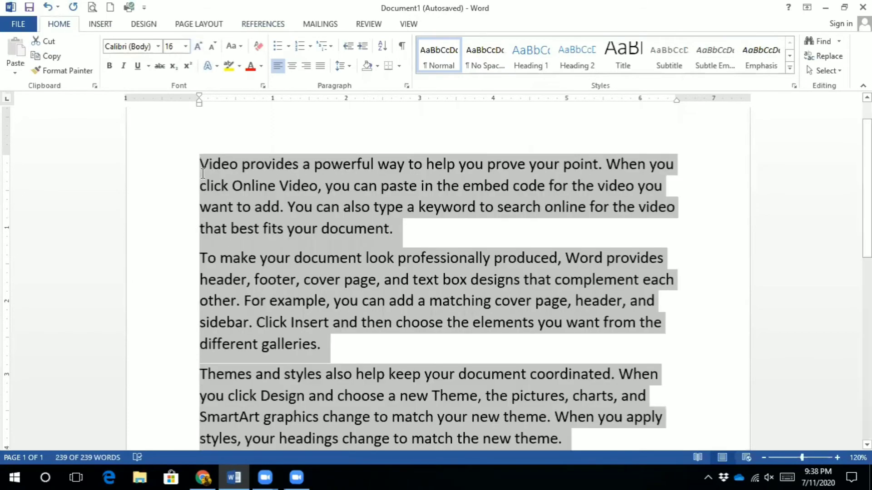
pyautogui.click(203, 173)
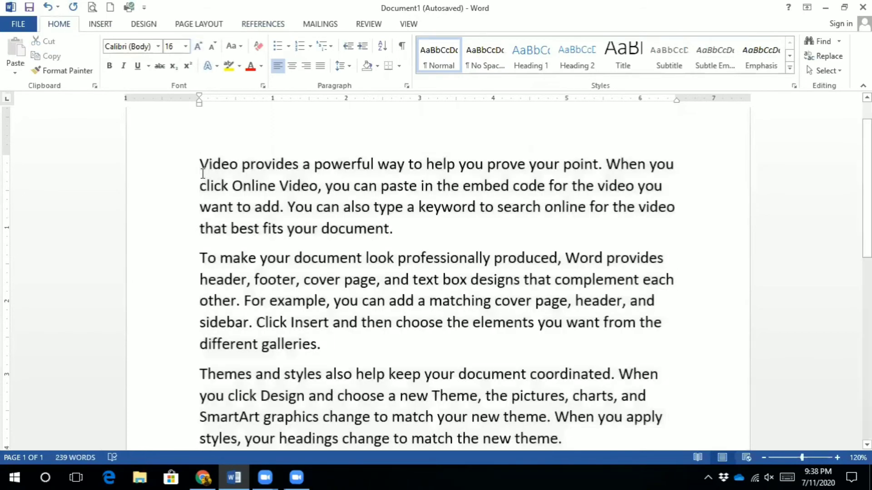
# Split off 'Video provides a powerful' and 'To make your document' as Level 1 headings
pyautogui.click(100, 23)
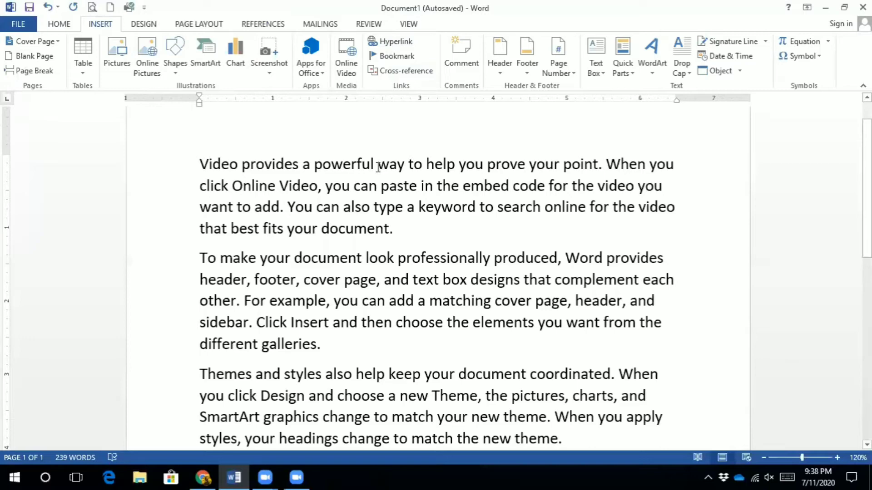
pyautogui.press('Return')
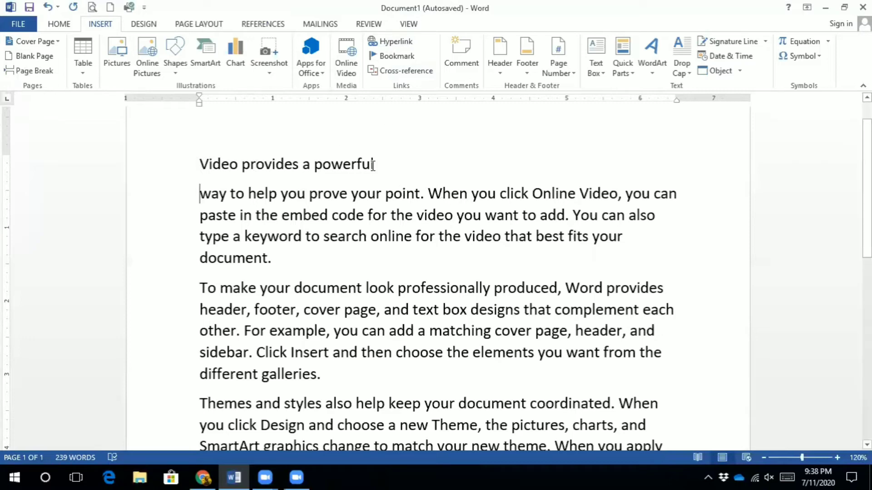
pyautogui.hotkey('shift', 'Right')
pyautogui.hotkey('shift', 'Right')
pyautogui.hotkey('shift', 'Right')
pyautogui.hotkey('shift', 'End')
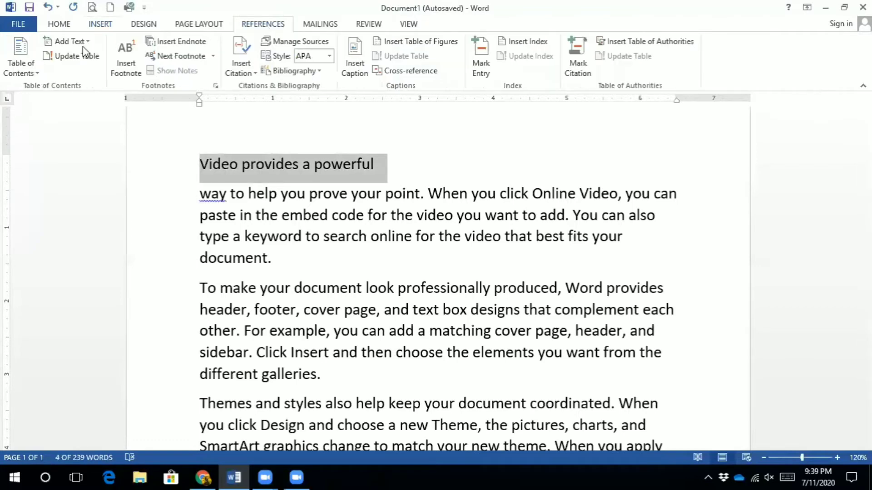
pyautogui.click(83, 43)
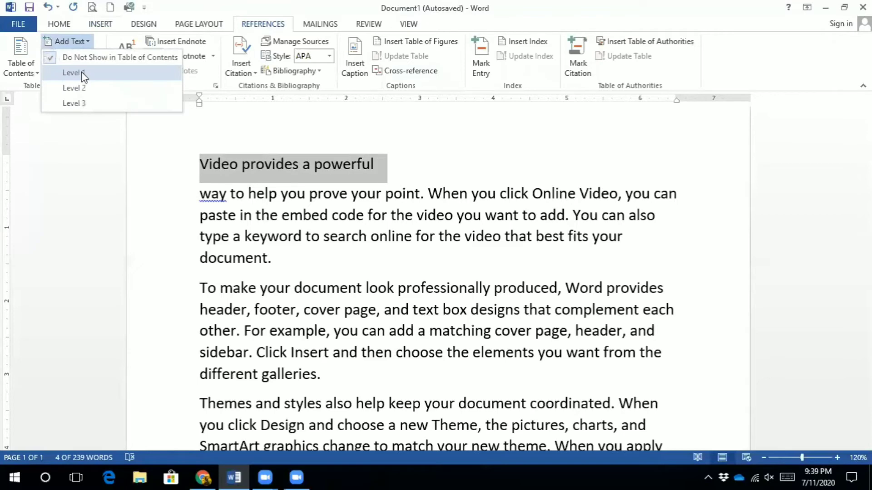
pyautogui.click(73, 72)
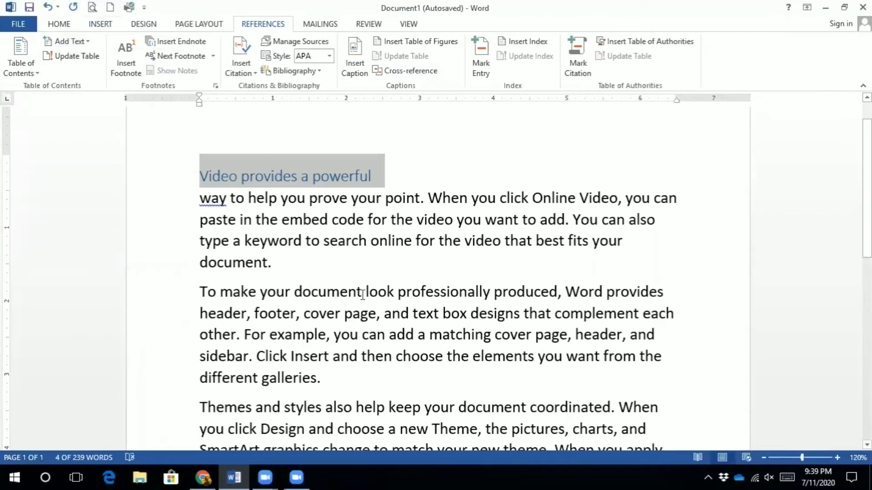
pyautogui.click(299, 157)
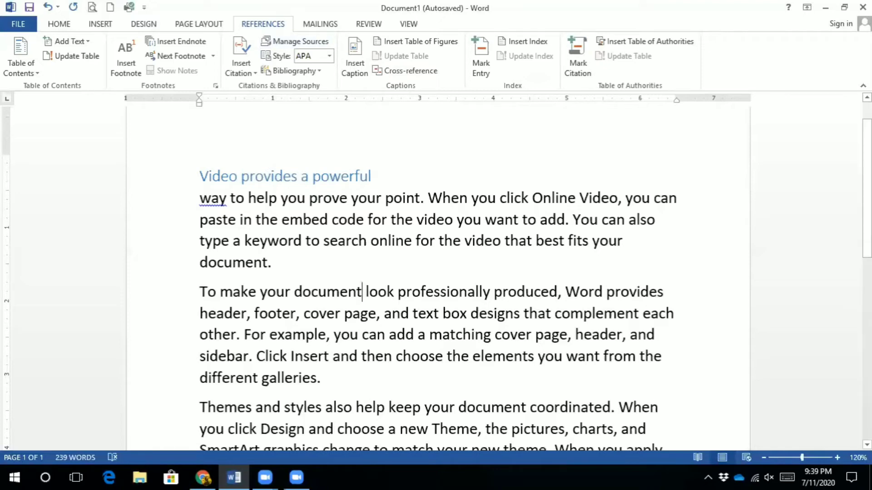
pyautogui.press('Return')
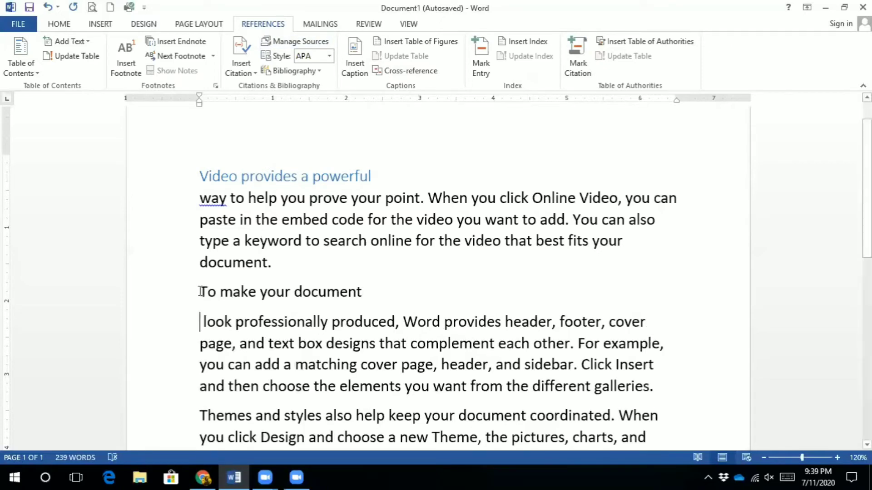
pyautogui.moveTo(201, 291); pyautogui.dragTo(363, 300)
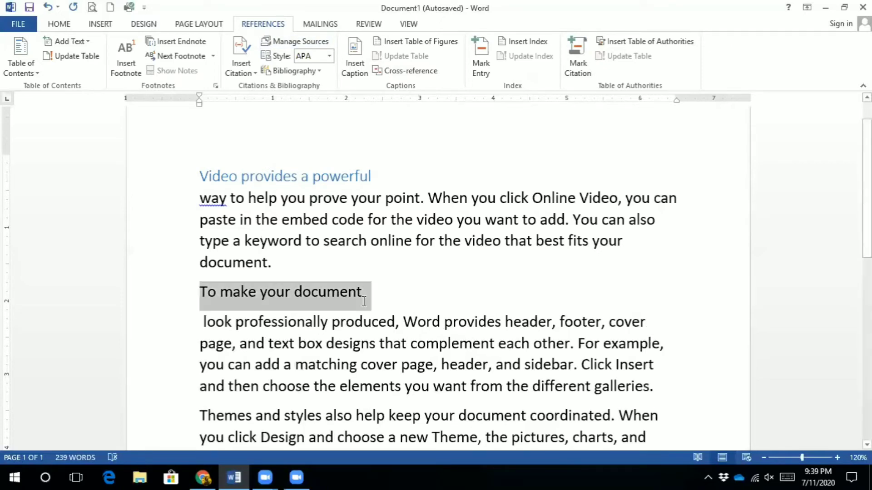
pyautogui.click(88, 42)
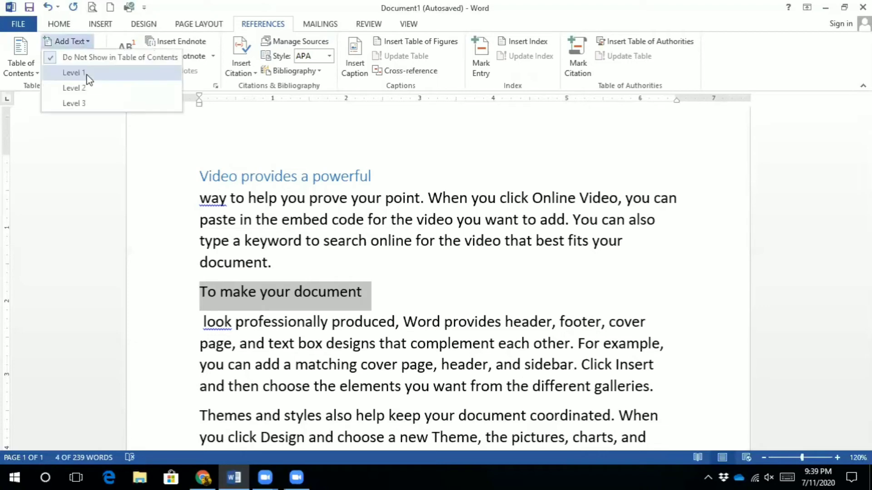
pyautogui.click(88, 72)
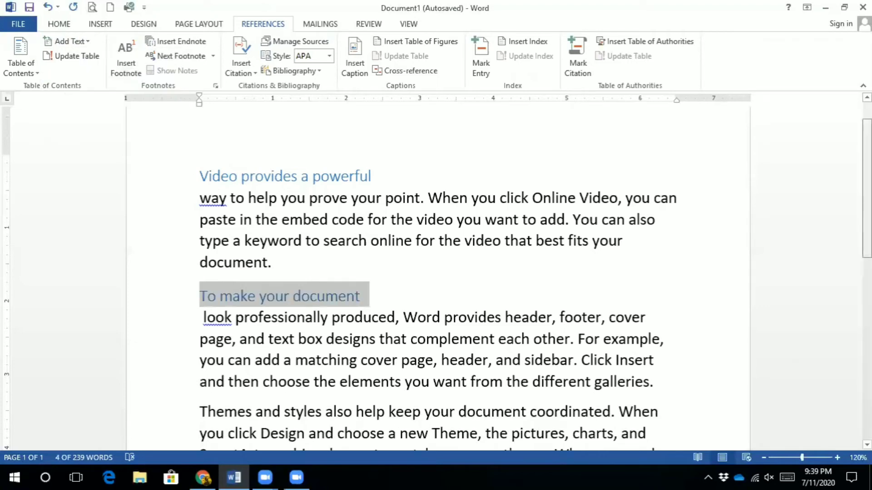
# Split off 'Themes and styles also' and 'Save time in Word with new' as Level 1 headings
pyautogui.scroll(-3, 350, 241)
pyautogui.click(352, 242)
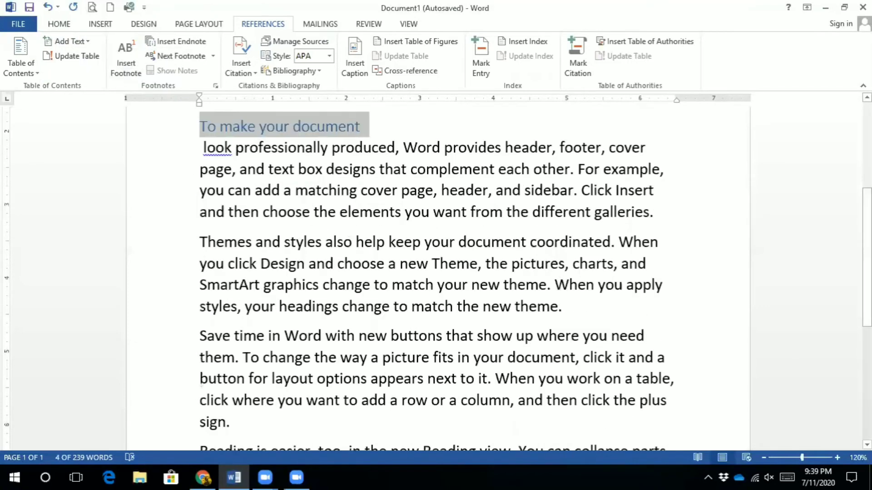
pyautogui.press('Return')
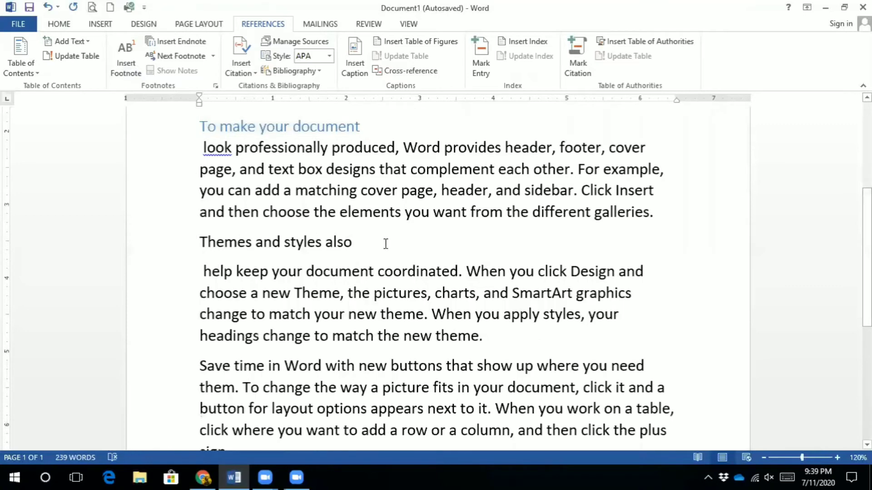
pyautogui.tripleClick(386, 246)
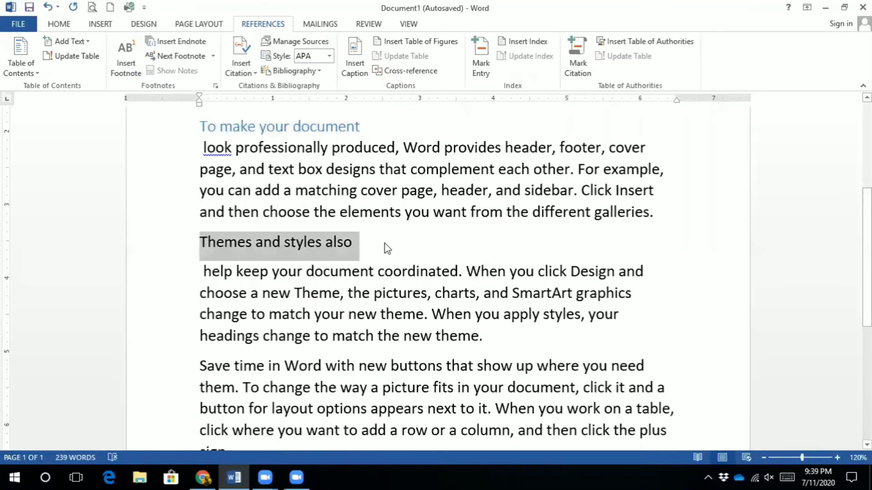
pyautogui.click(88, 42)
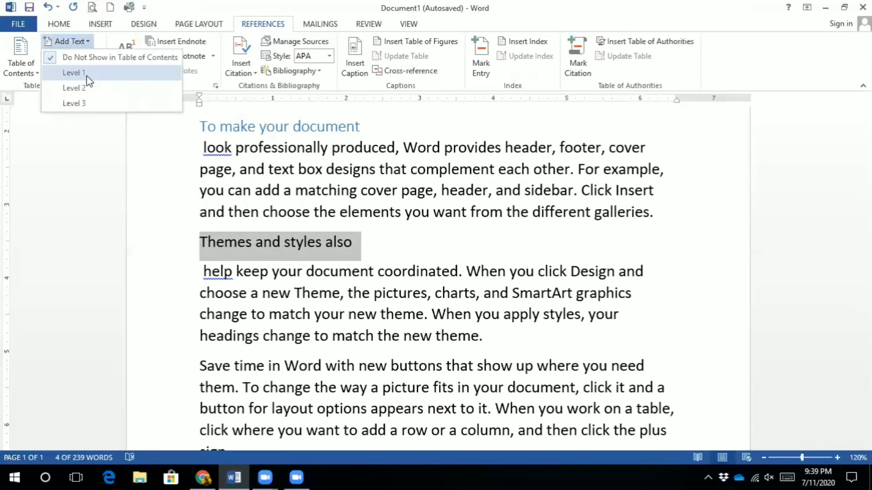
pyautogui.click(88, 73)
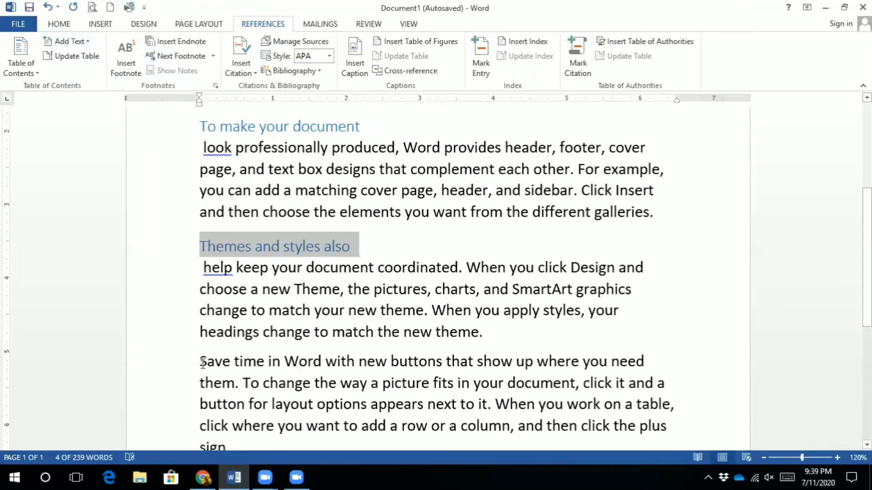
pyautogui.moveTo(341, 362); pyautogui.dragTo(358, 362)
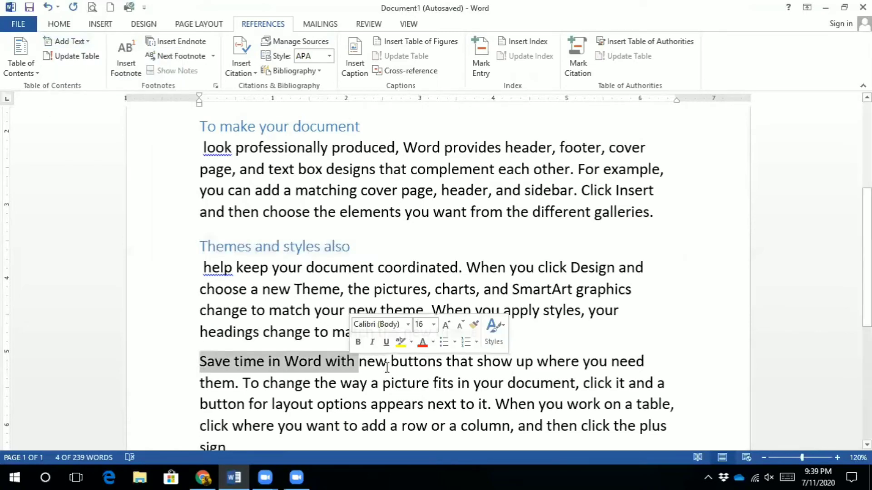
pyautogui.click(387, 362)
pyautogui.press('Return')
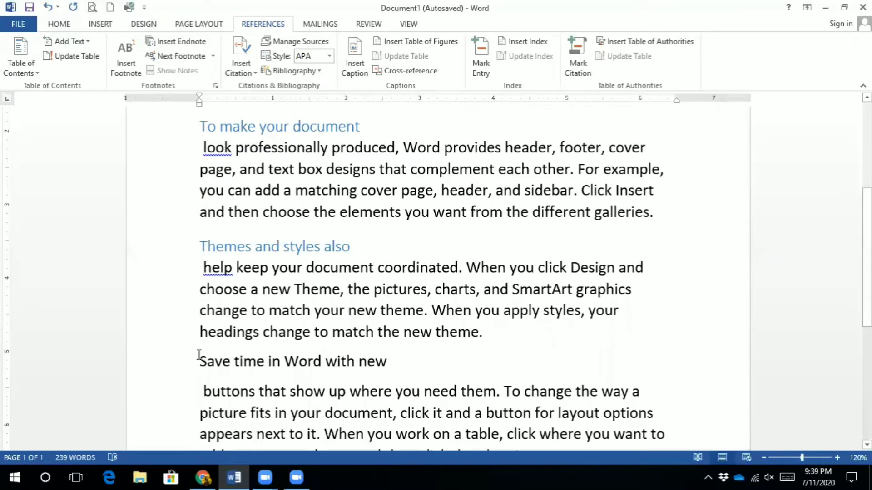
pyautogui.hotkey('shift', 'Up')
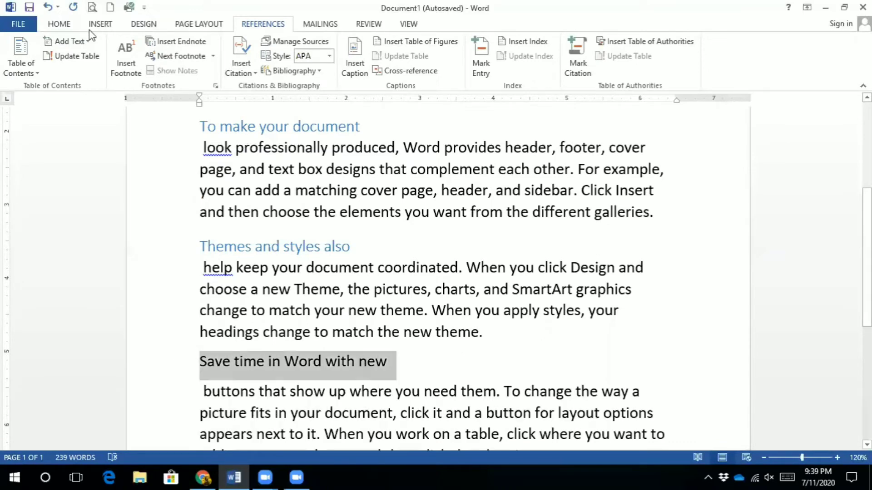
pyautogui.click(68, 41)
pyautogui.click(73, 72)
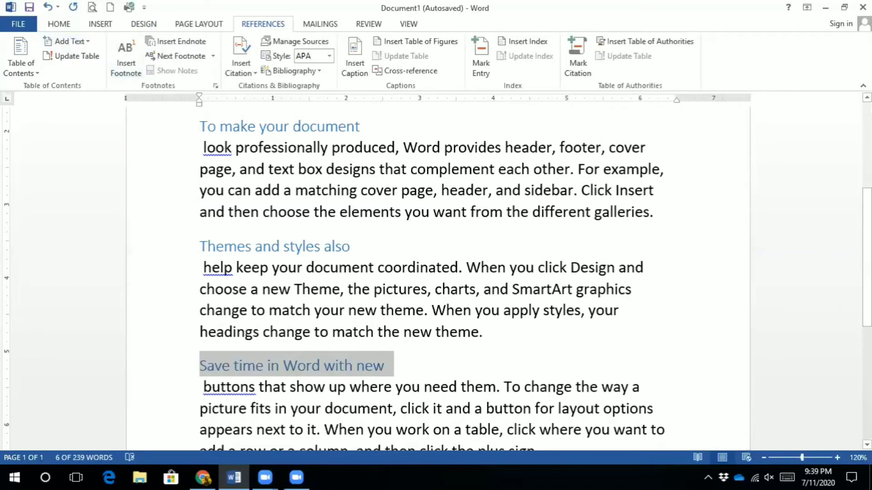
pyautogui.scroll(2, 795, 277)
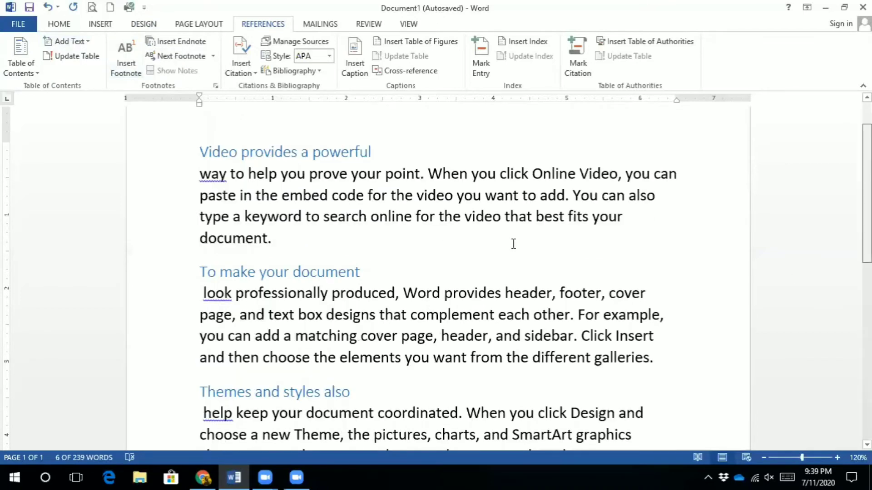
pyautogui.scroll(1, 513, 243)
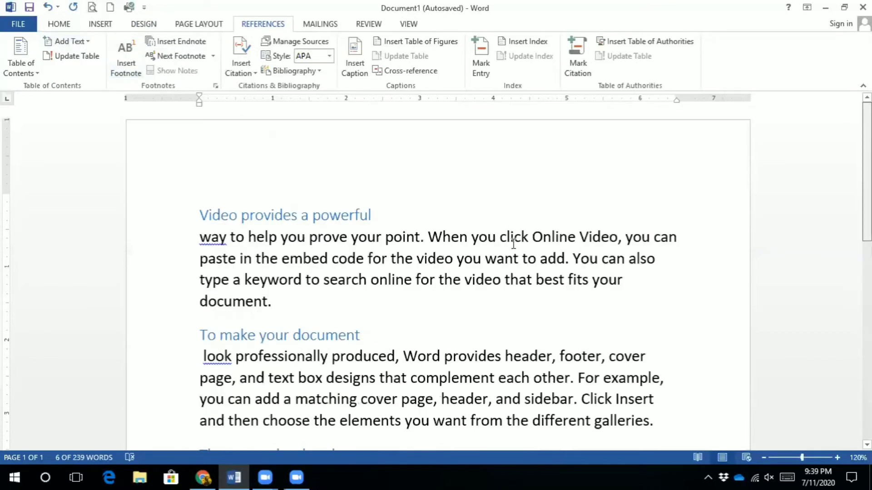
# Add a blank top line holding a hyperlink to the heading 'Video provides a powerful'
pyautogui.click(200, 215)
pyautogui.press('Return')
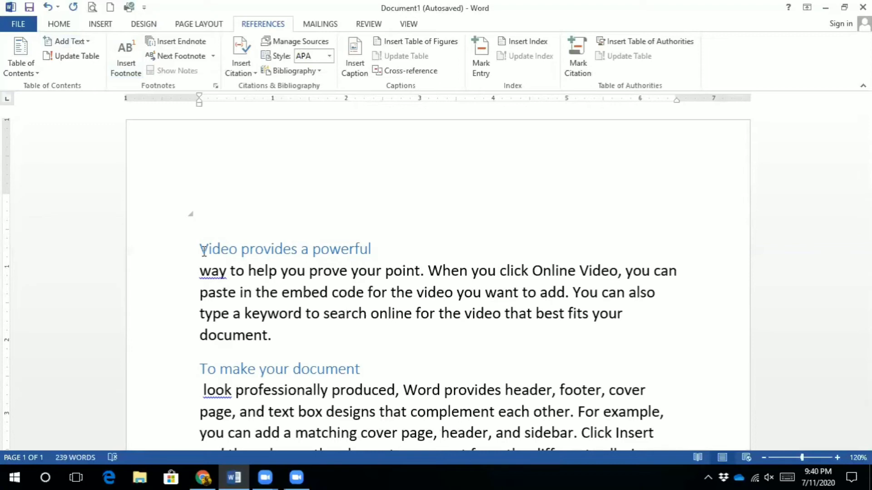
pyautogui.moveTo(279, 335)
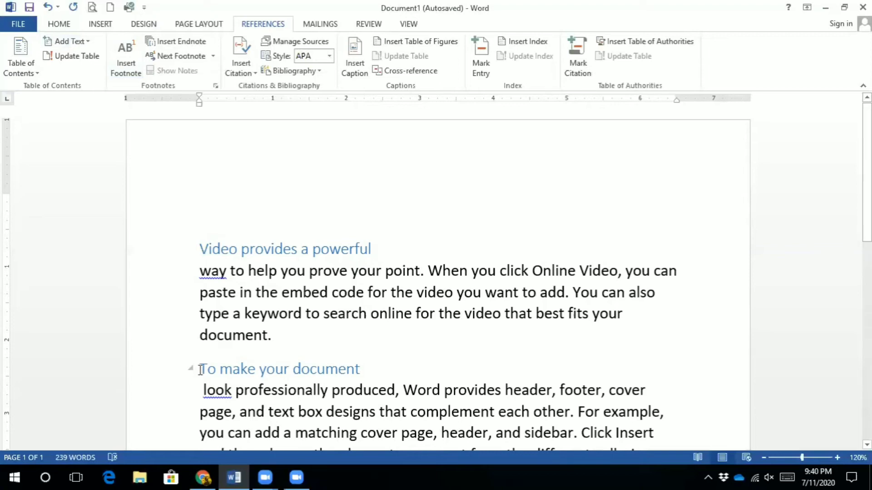
pyautogui.click(223, 215)
pyautogui.click(101, 24)
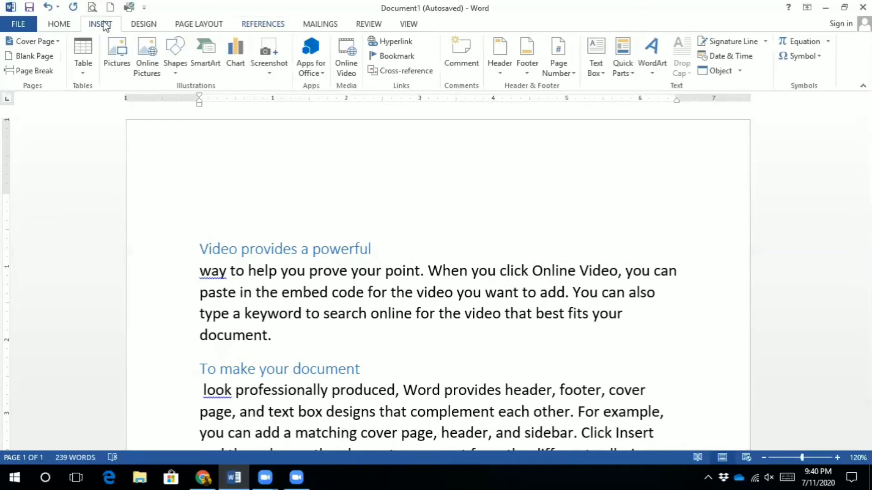
pyautogui.click(409, 42)
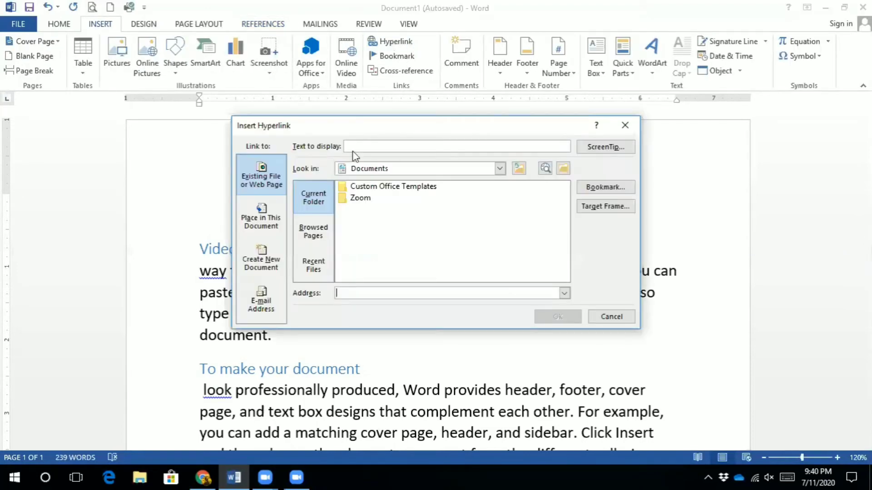
pyautogui.click(270, 234)
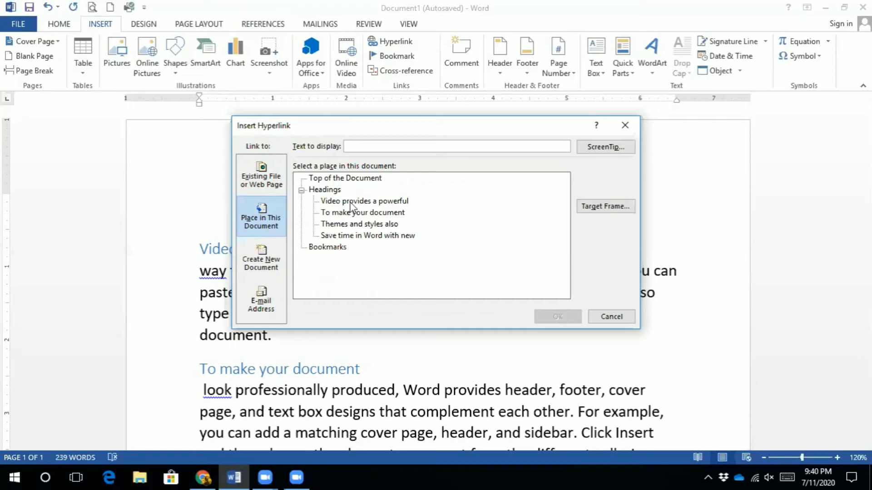
pyautogui.click(353, 202)
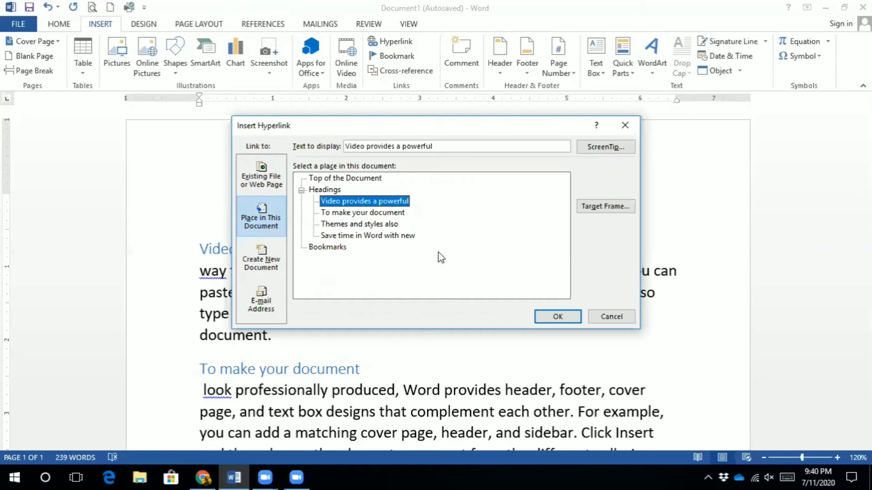
pyautogui.click(557, 317)
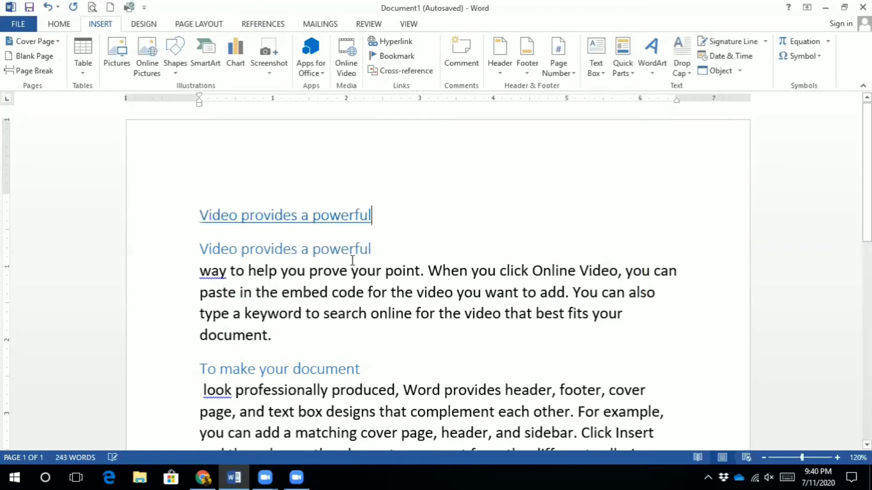
# On a new line below the first link, add another link to the 'Video provides a powerful' heading
pyautogui.click(321, 250)
pyautogui.press('Return')
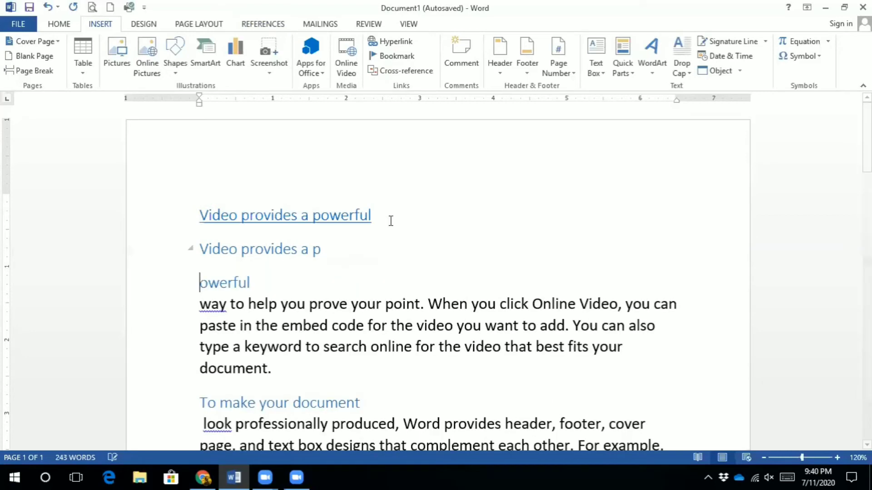
pyautogui.hotkey('ctrl', 'z')
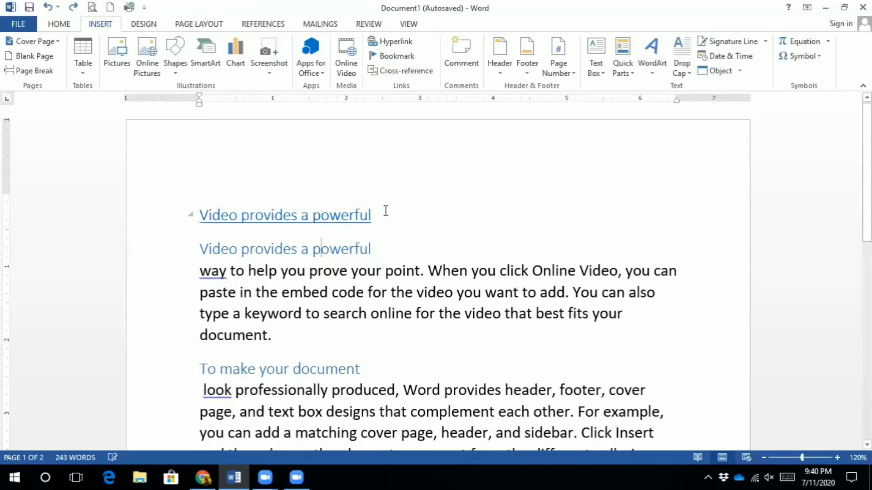
pyautogui.click(385, 211)
pyautogui.press('Return')
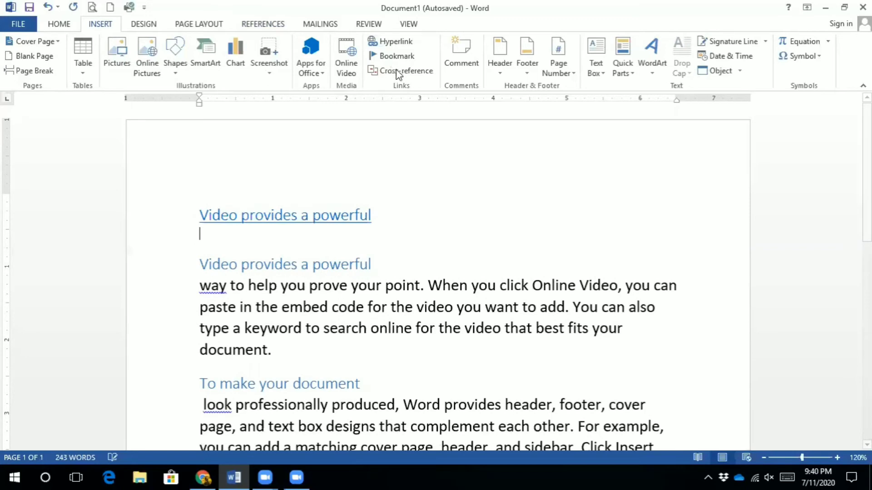
pyautogui.click(394, 41)
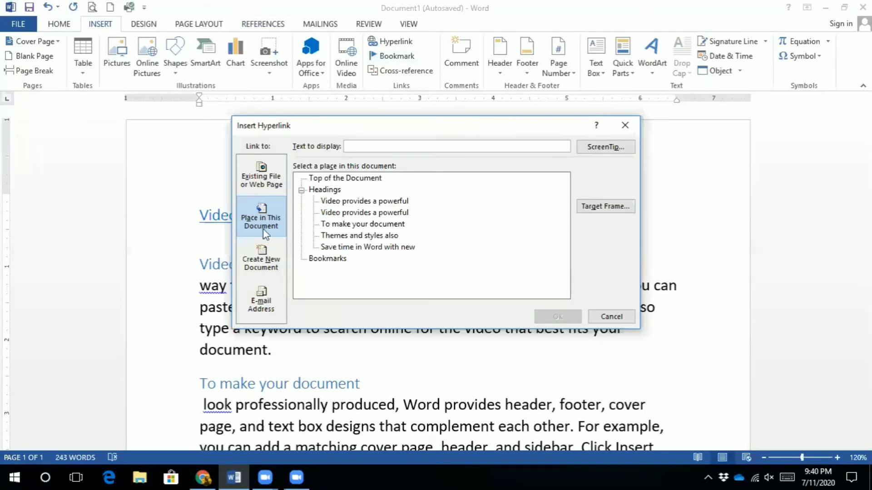
pyautogui.click(353, 216)
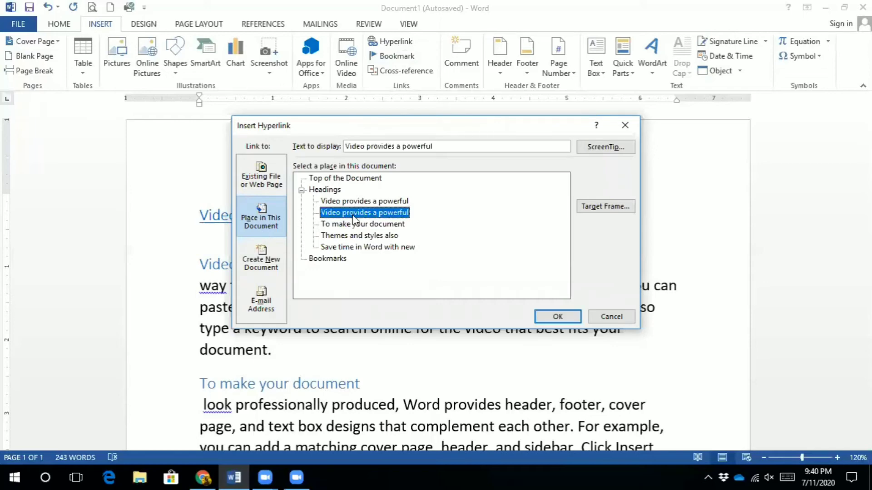
pyautogui.click(571, 319)
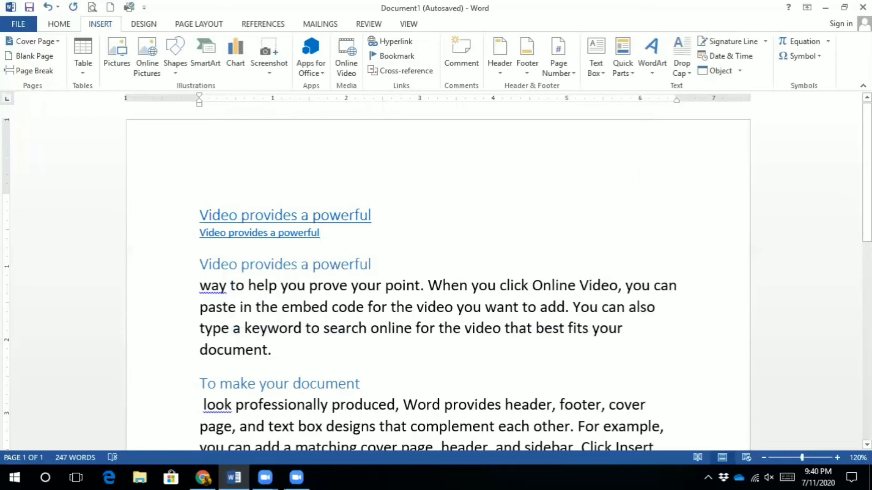
# Add links on new lines to the headings 'To make your document' and 'Save time in Word with new'
pyautogui.press('Return')
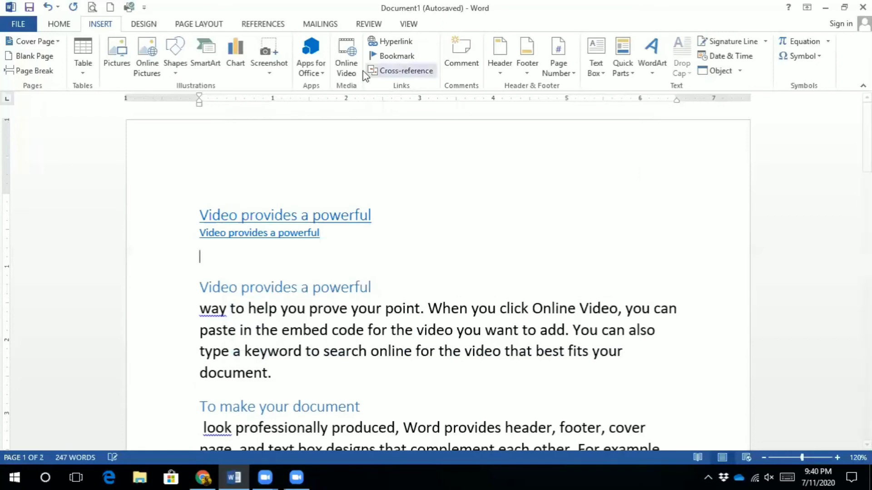
pyautogui.click(394, 44)
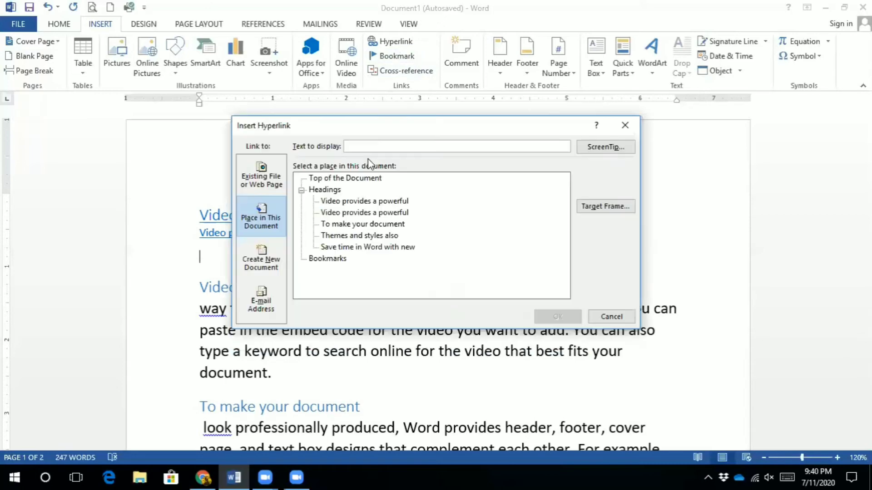
pyautogui.click(361, 225)
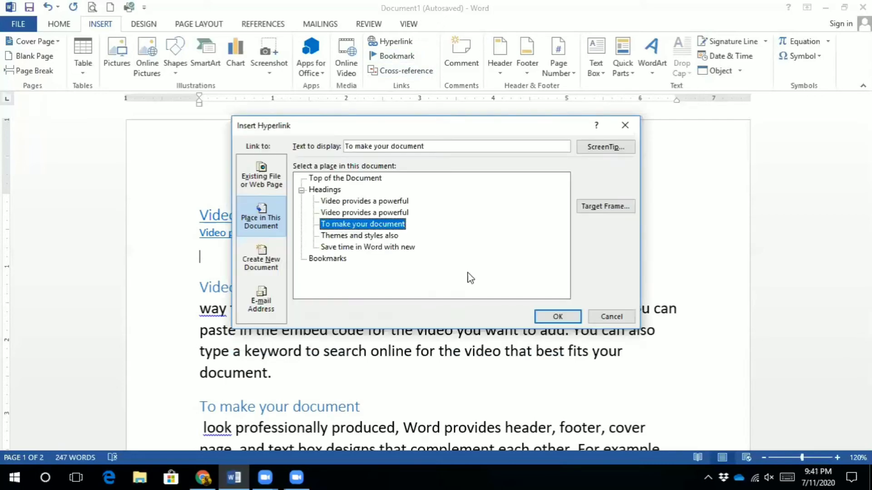
pyautogui.click(558, 316)
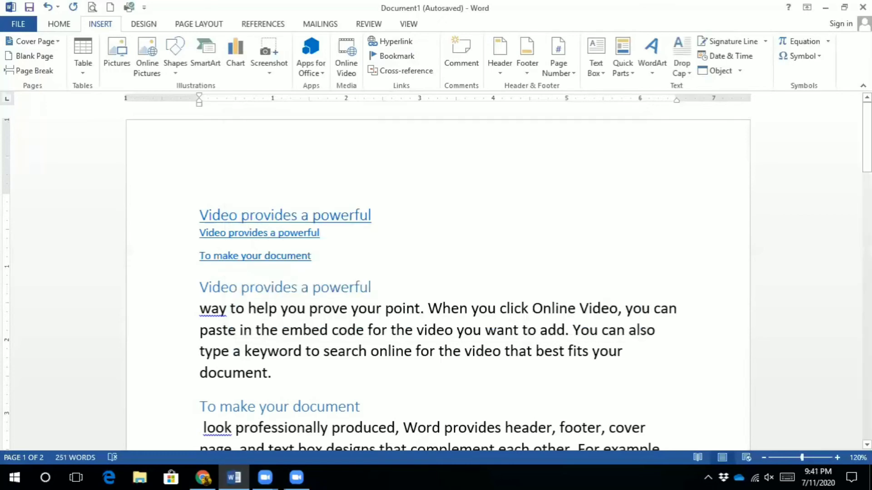
pyautogui.press('Return')
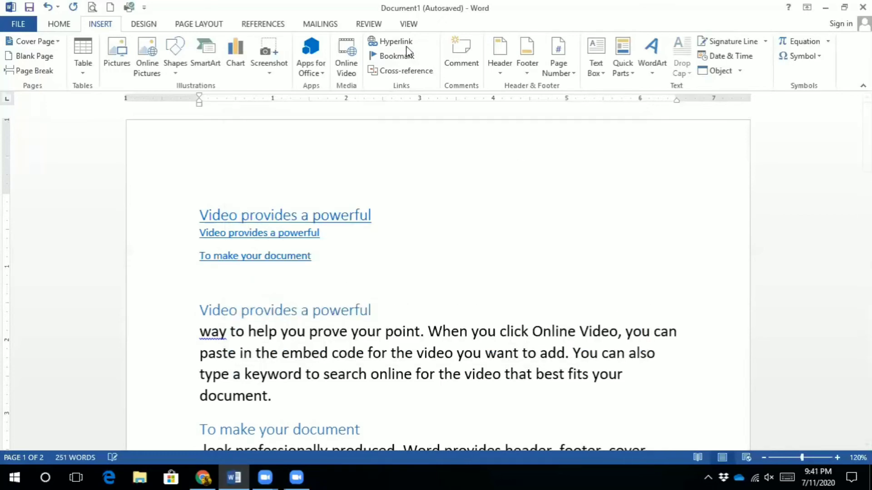
pyautogui.click(401, 43)
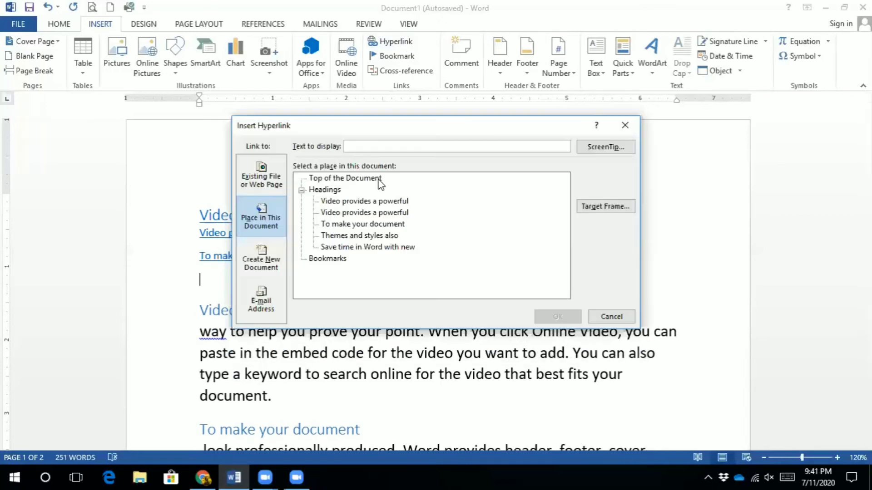
pyautogui.click(352, 247)
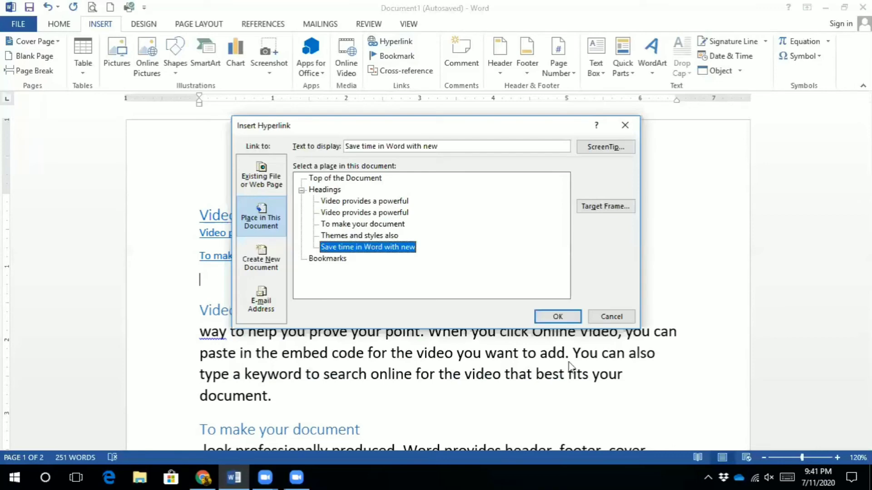
pyautogui.click(567, 317)
# Enlarge the font of the three heading link lines by two steps with Ctrl+]
pyautogui.moveTo(347, 283); pyautogui.dragTo(215, 238)
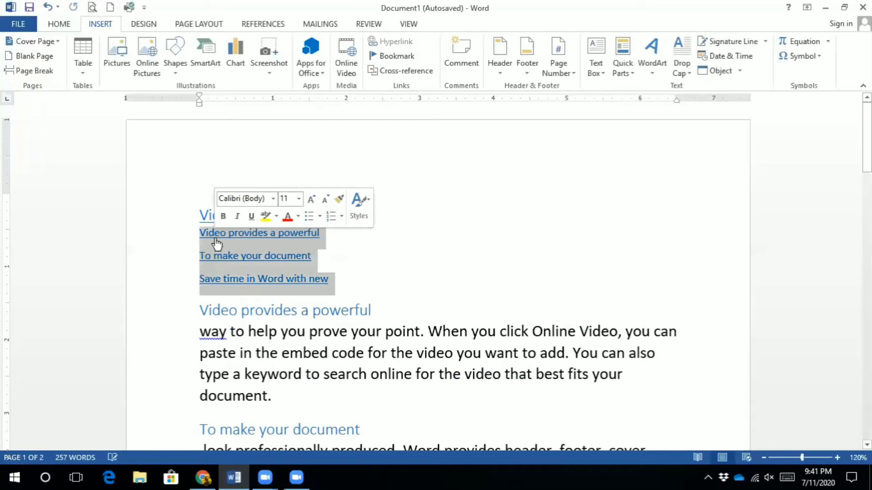
pyautogui.hotkey('ctrl', ']')
pyautogui.hotkey('ctrl', ']')
pyautogui.hotkey('ctrl', ']')
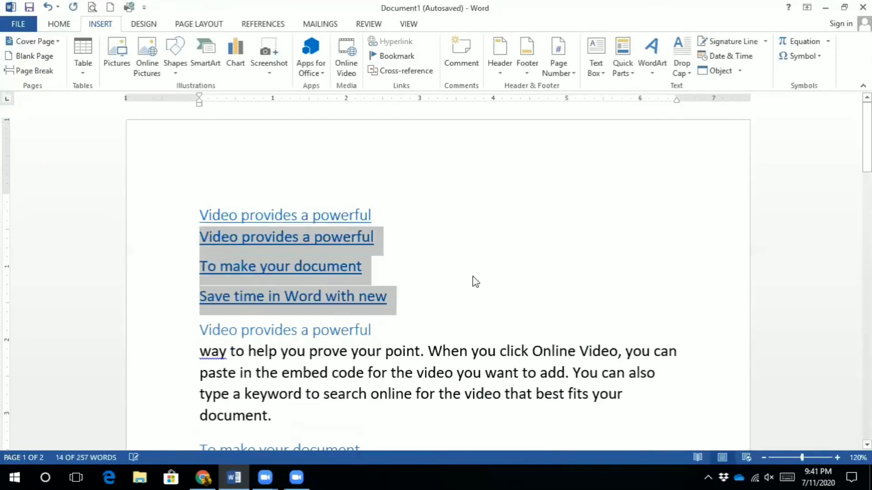
pyautogui.hotkey('ctrl', ']')
pyautogui.click(357, 291)
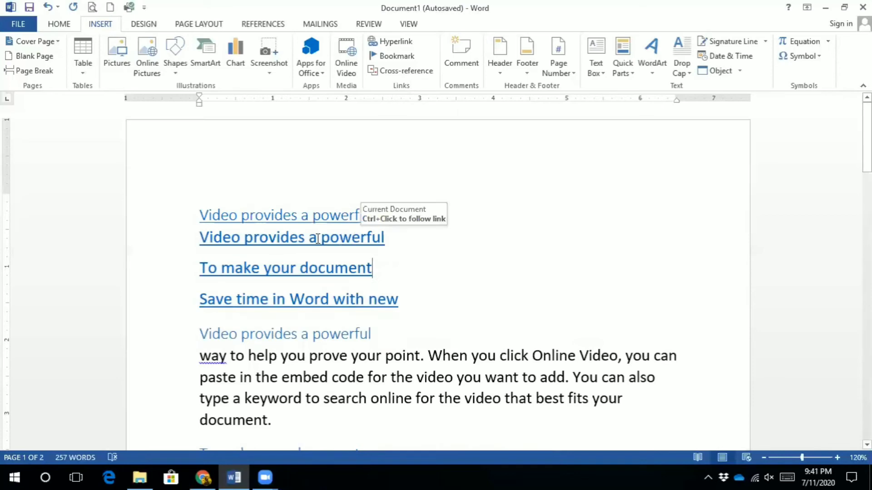
# Test the links by following them to their headings, including 'To make your document'
pyautogui.click(251, 242)
pyautogui.click(201, 334)
pyautogui.scroll(-3, 287, 272)
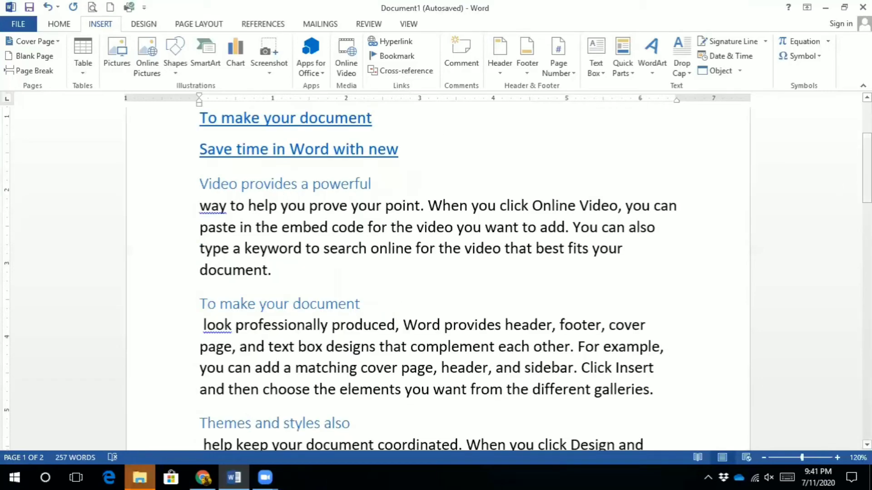
pyautogui.scroll(3, 367, 273)
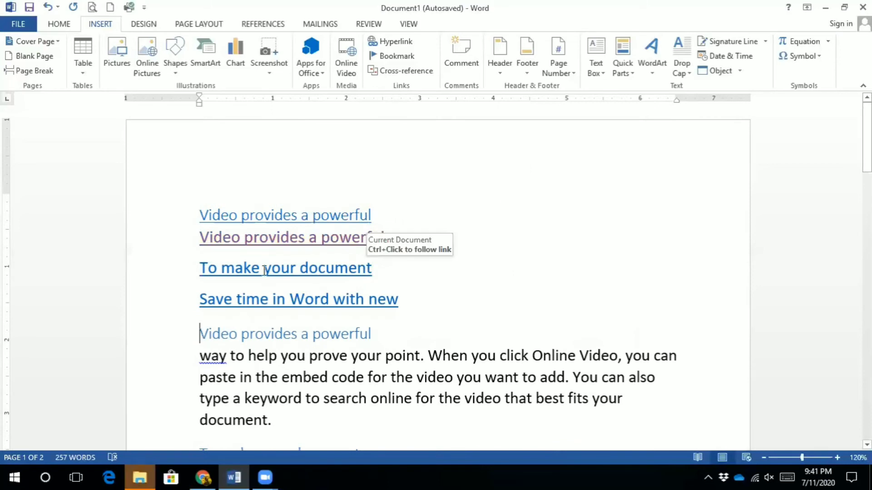
pyautogui.keyDown('ctrl'); pyautogui.click(211, 271); pyautogui.keyUp('ctrl')
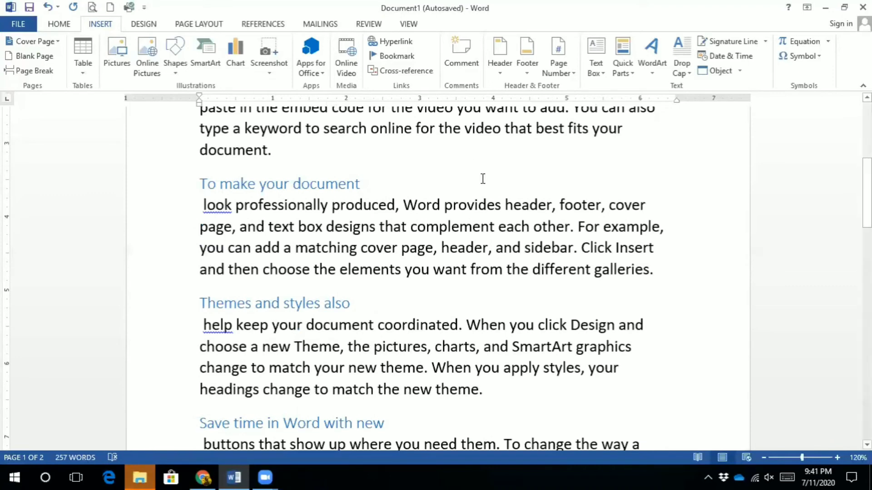
pyautogui.moveTo(867, 190)
pyautogui.mouseDown()
pyautogui.moveTo(866, 352)
pyautogui.moveTo(867, 311)
pyautogui.mouseUp()
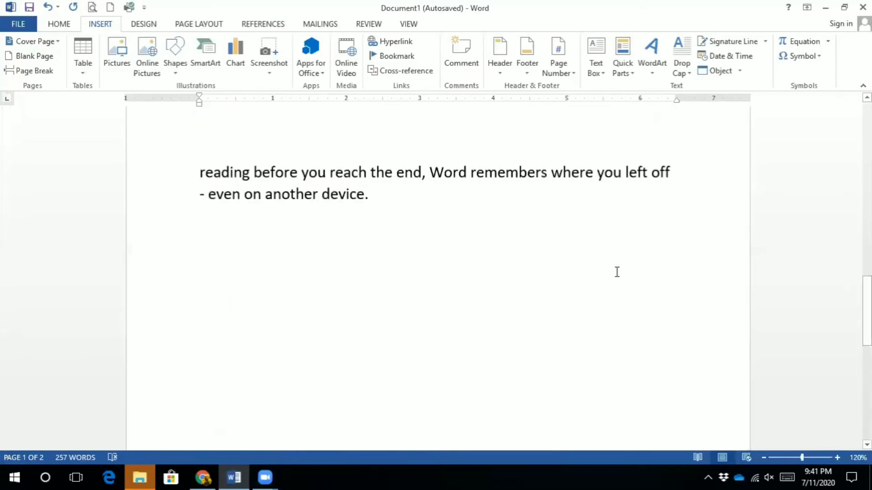
# Insert a hyperlink to Top of the Document on the empty last line
pyautogui.click(495, 219)
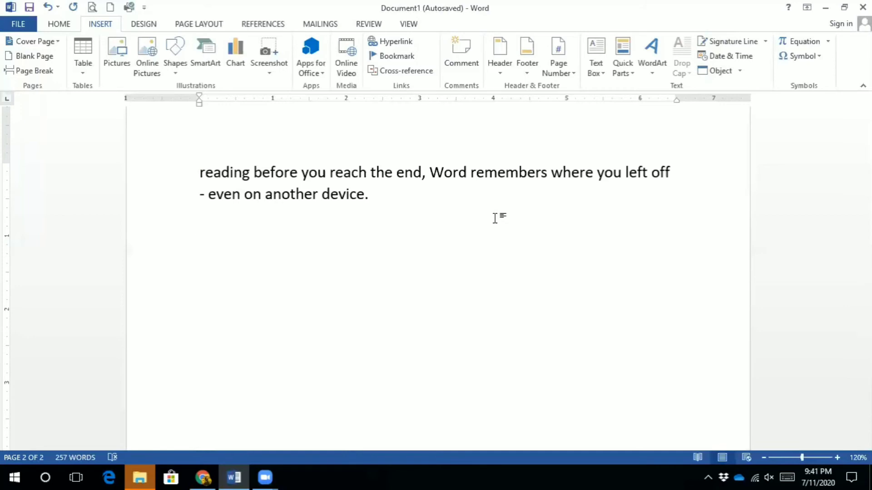
pyautogui.click(395, 44)
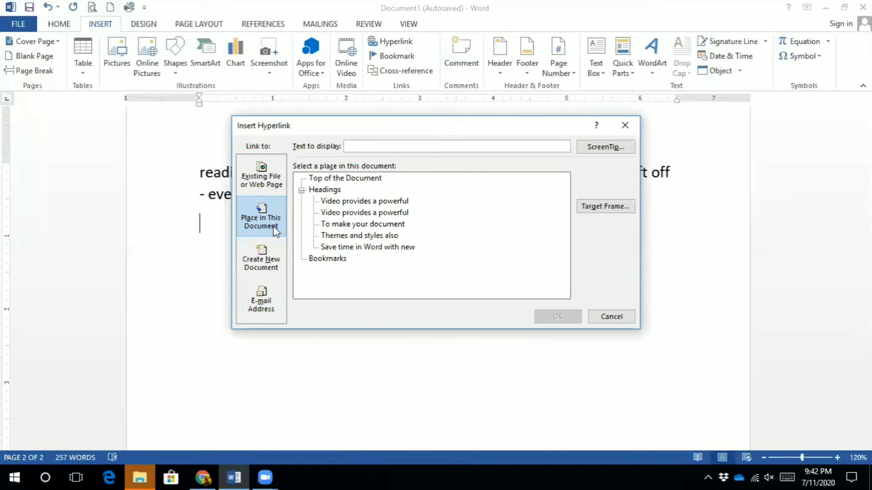
pyautogui.click(345, 180)
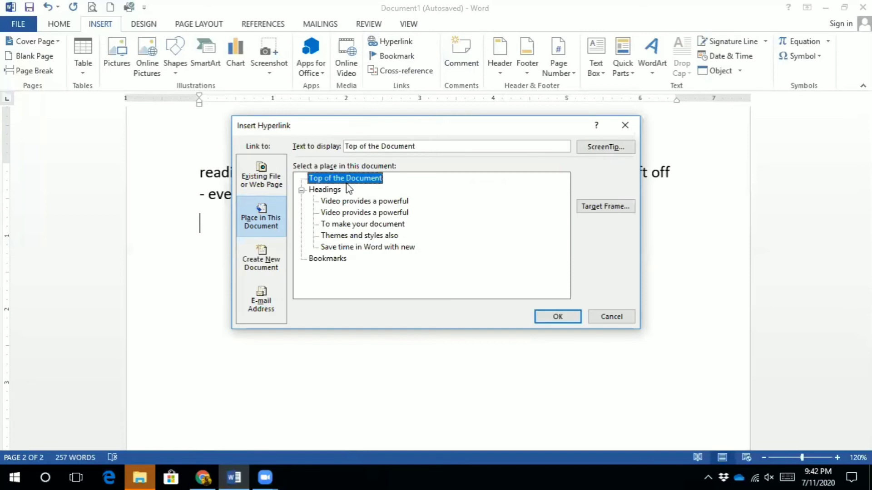
pyautogui.click(547, 318)
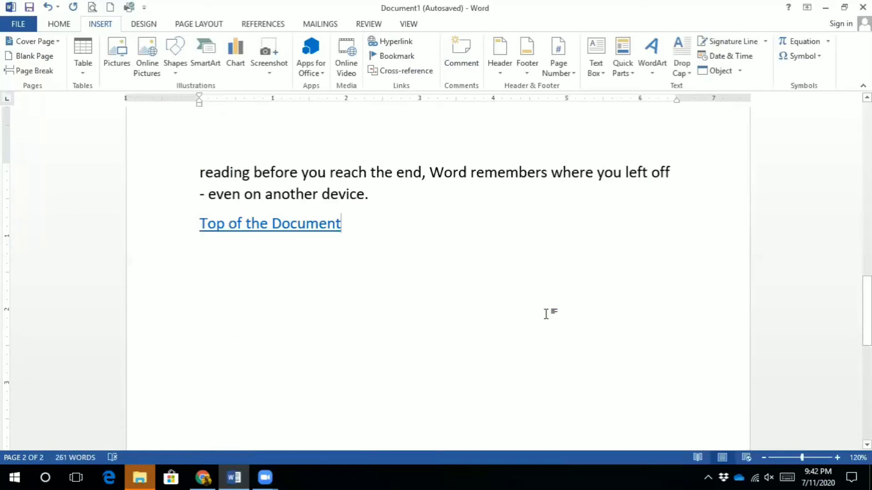
# Follow the new link back to the top, then make an empty line after the 'plus sign.' paragraph
pyautogui.click(272, 227)
pyautogui.keyDown('ctrl'); pyautogui.click(272, 227); pyautogui.keyUp('ctrl')
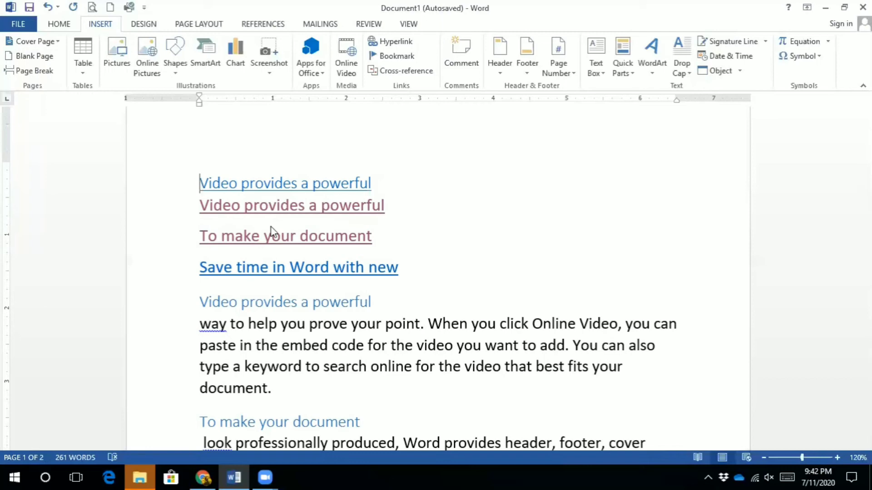
pyautogui.click(394, 41)
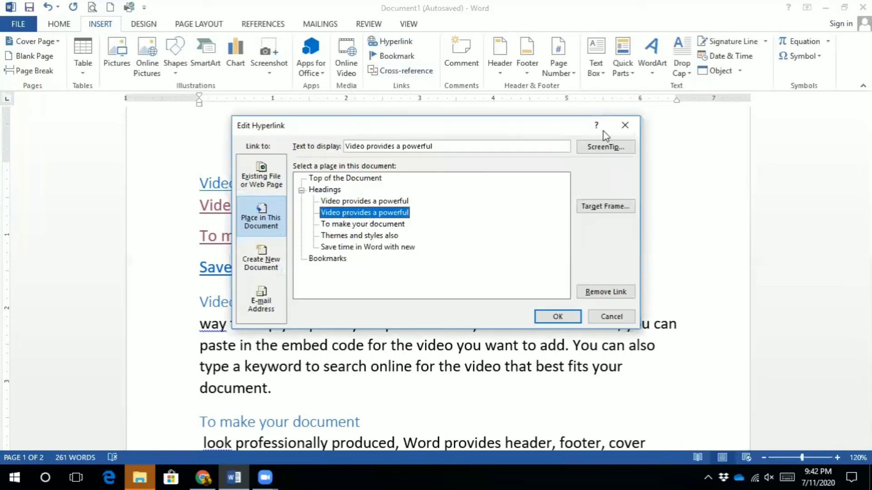
pyautogui.click(625, 125)
pyautogui.moveTo(866, 144); pyautogui.dragTo(580, 378)
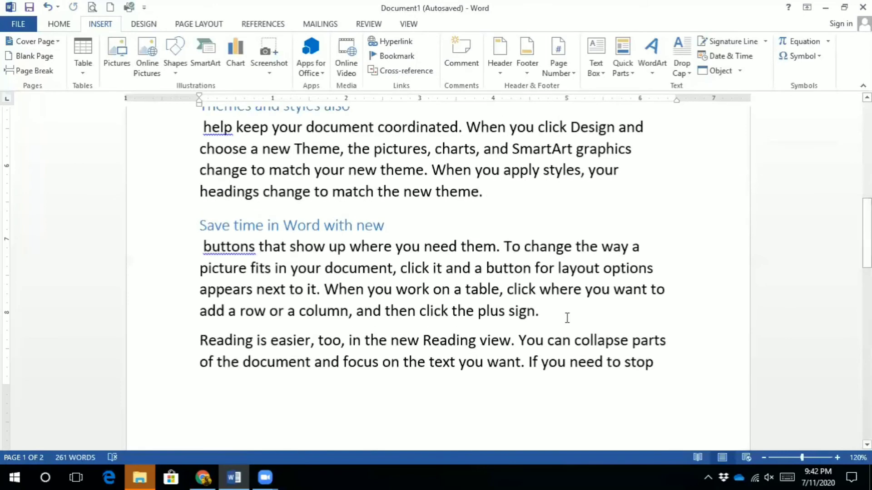
pyautogui.click(566, 317)
pyautogui.hotkey('ctrl', 'z')
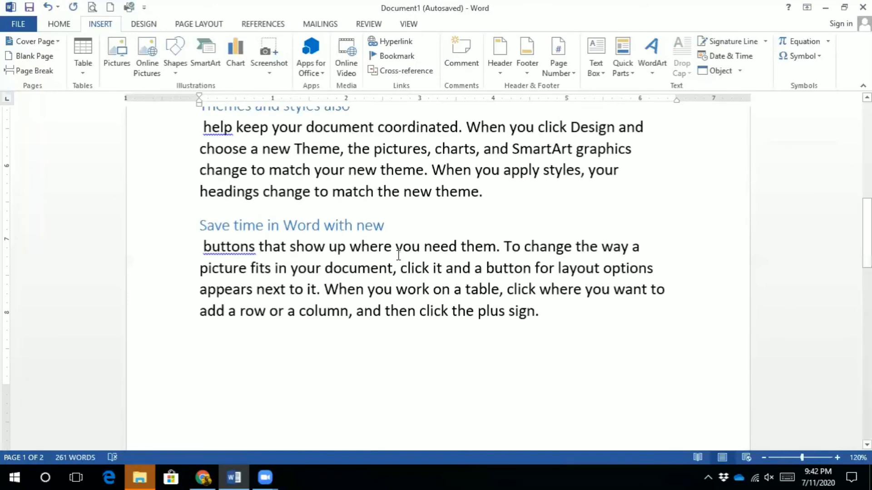
# Start a Create New Document hyperlink with display text 'Create one word file'
pyautogui.click(380, 44)
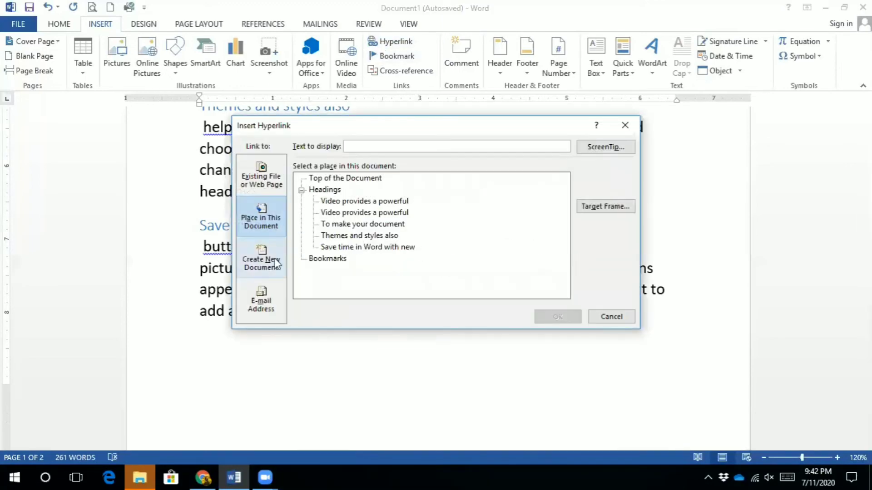
pyautogui.click(276, 263)
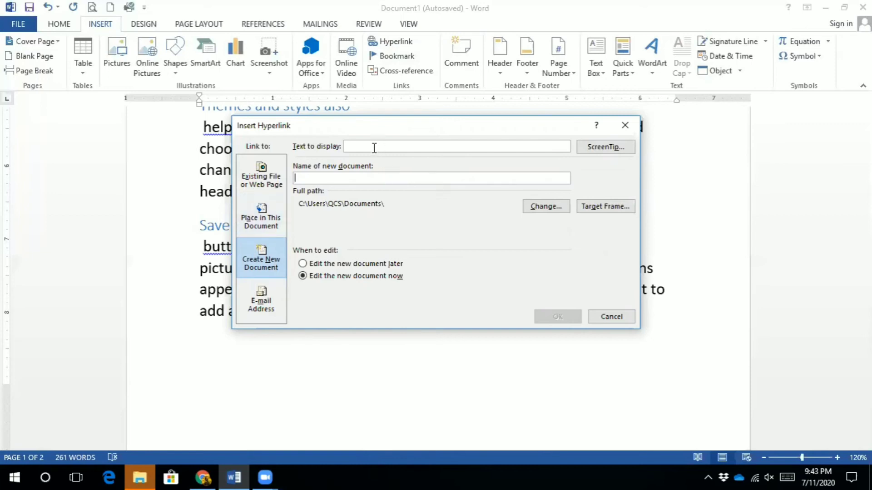
pyautogui.write('O')
pyautogui.write('pe')
pyautogui.press('BackSpace')
pyautogui.press('BackSpace')
pyautogui.press('BackSpace')
pyautogui.write('Crea')
pyautogui.write('te one ')
pyautogui.write('word ')
pyautogui.write('file')
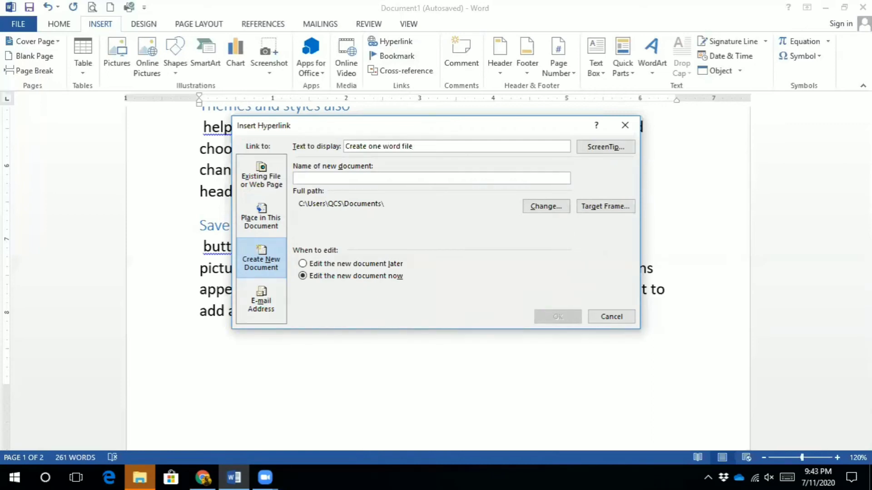
pyautogui.click(380, 178)
pyautogui.click(550, 207)
# Name the new document word2 in Desktop's my doc folder, choose edit later, and insert the link
pyautogui.click(550, 208)
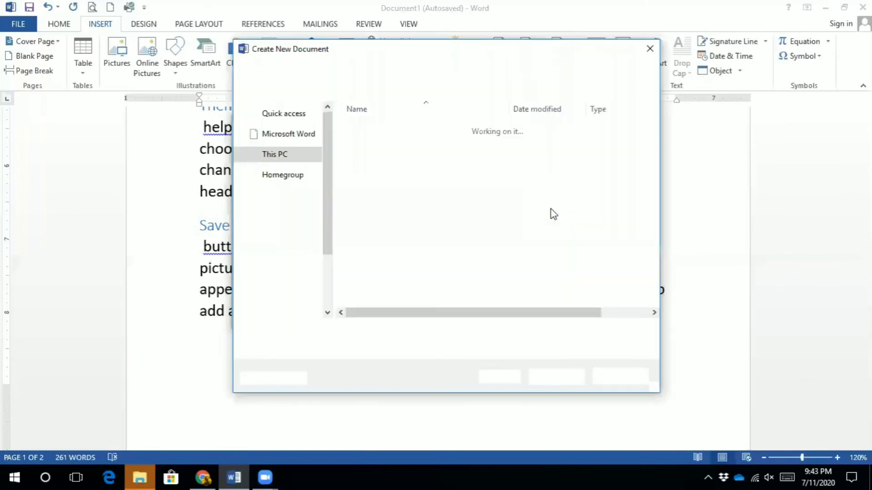
pyautogui.scroll(-2, 282, 185)
pyautogui.scroll(-3, 282, 173)
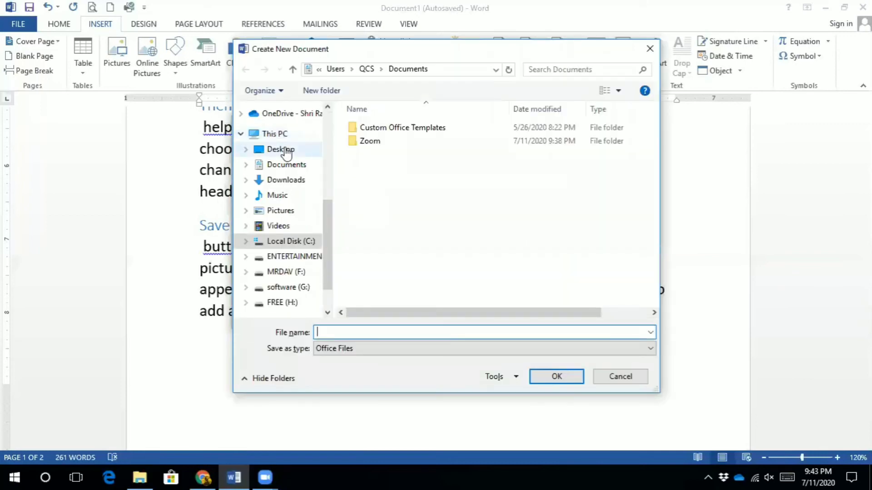
pyautogui.click(286, 151)
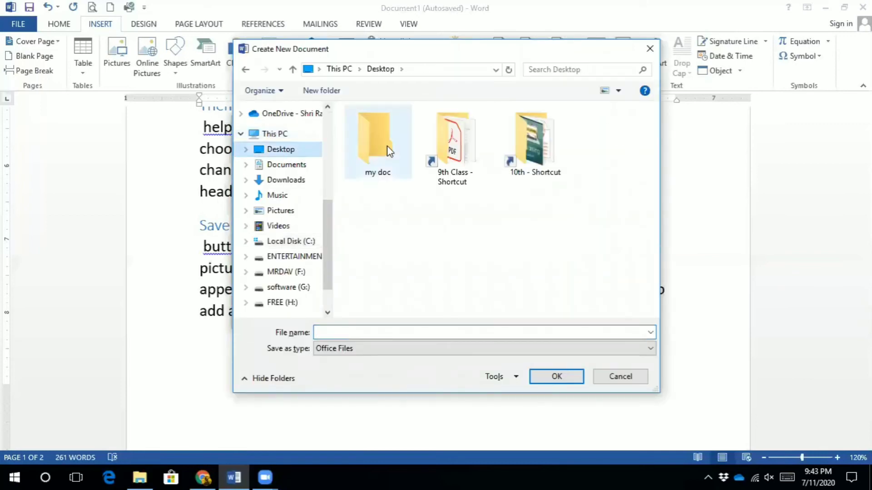
pyautogui.doubleClick(387, 145)
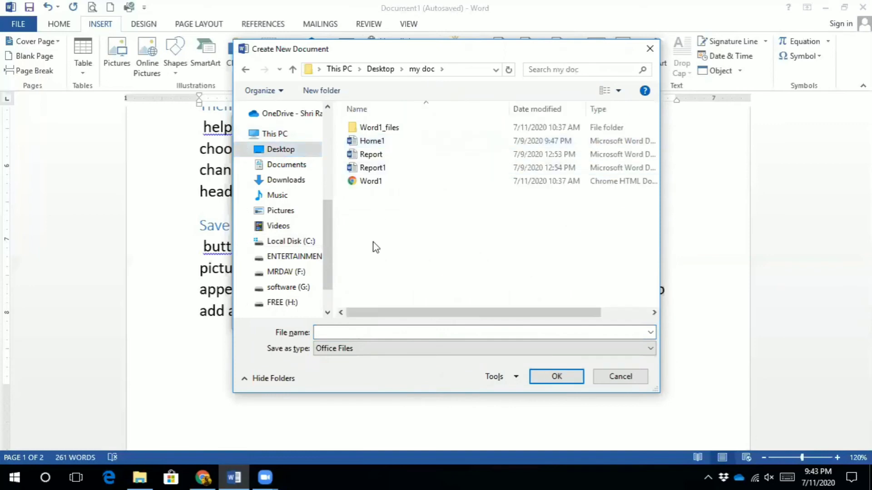
pyautogui.click(368, 333)
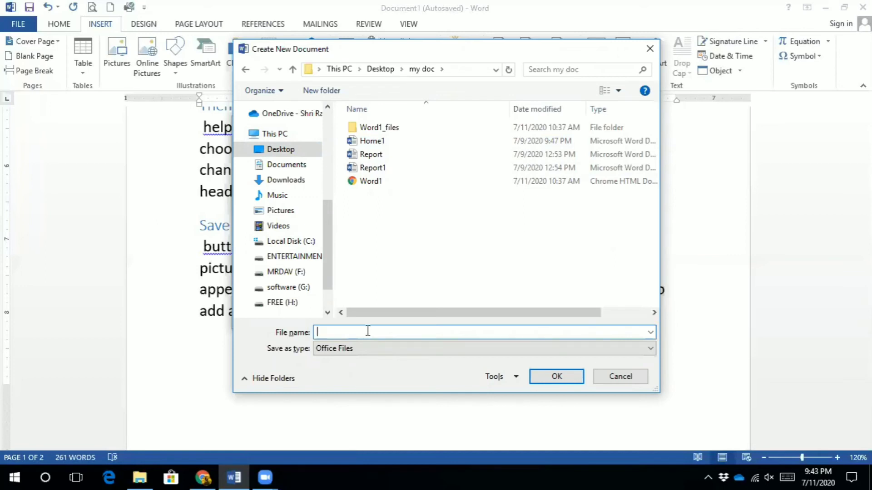
pyautogui.write('word')
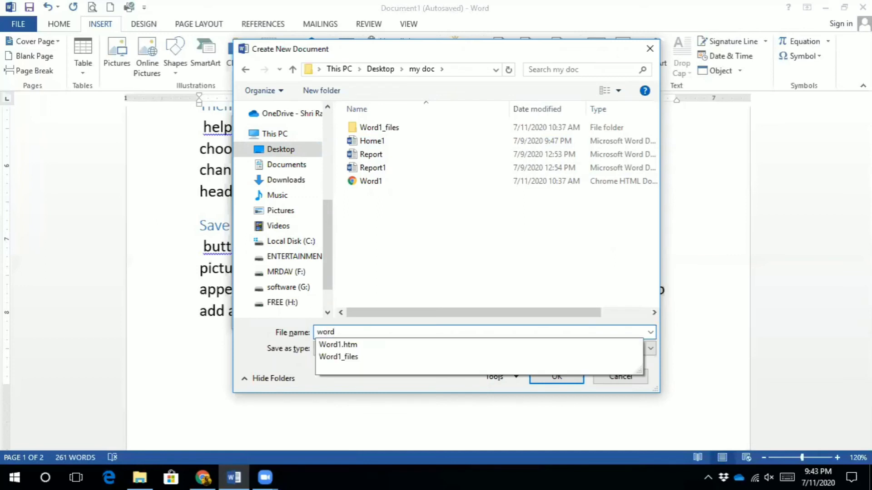
pyautogui.write('2')
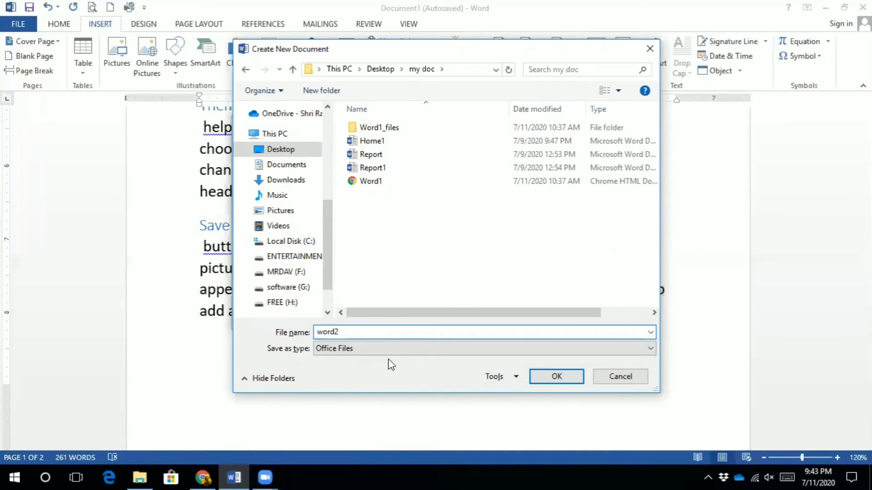
pyautogui.click(555, 377)
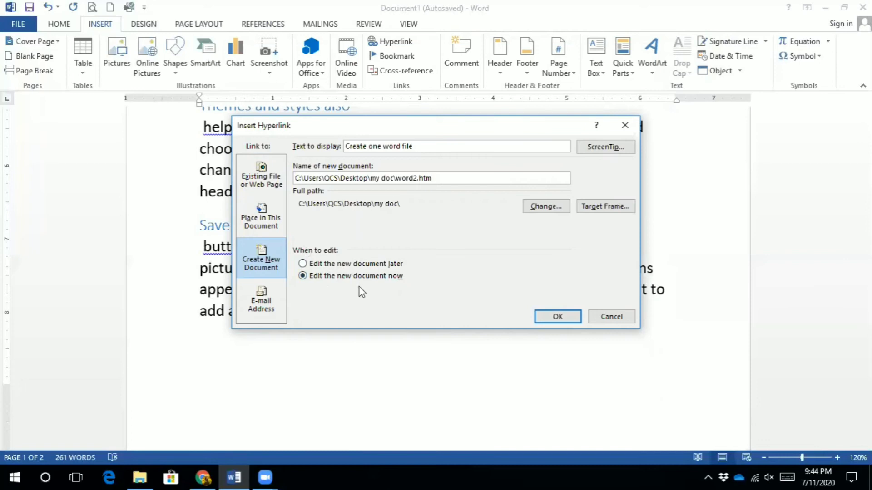
pyautogui.click(302, 264)
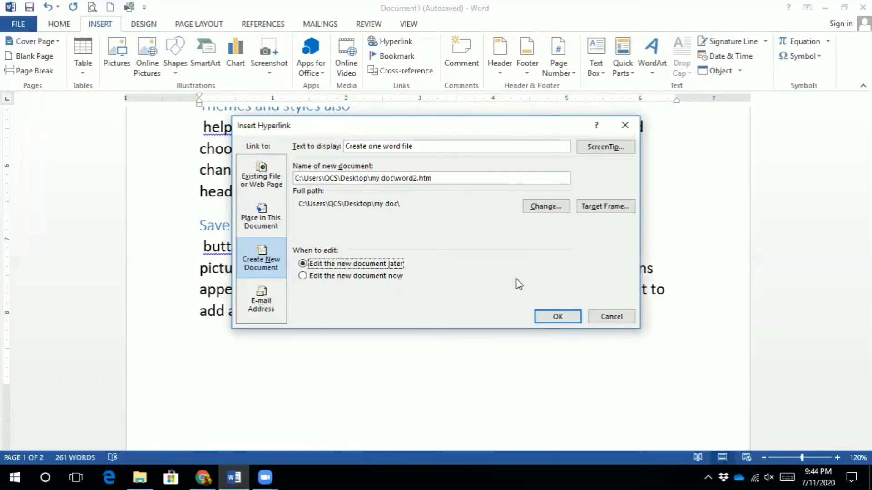
pyautogui.click(551, 313)
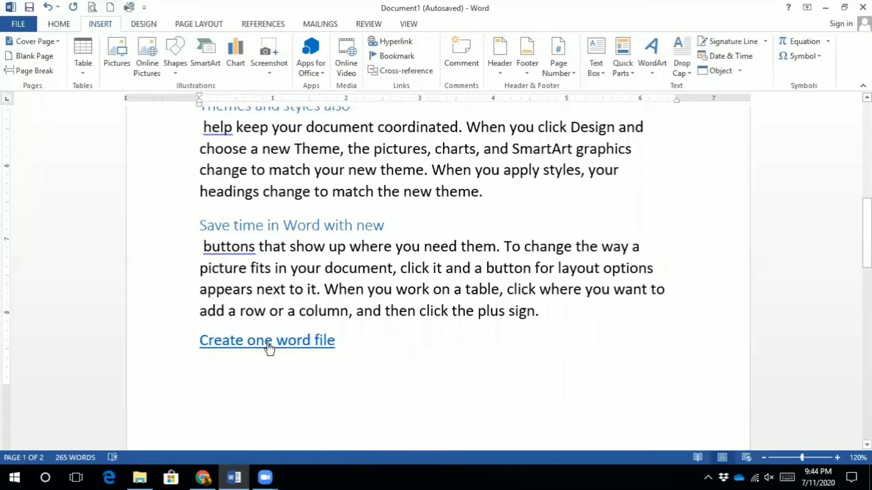
# Follow the 'Create one word file' link to word2.htm in Chrome, close that tab, and return to Word
pyautogui.click(268, 341)
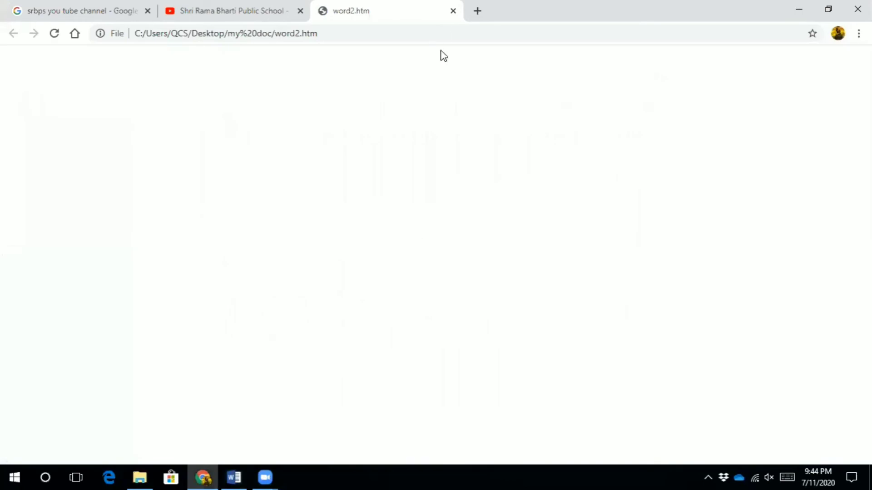
pyautogui.click(456, 12)
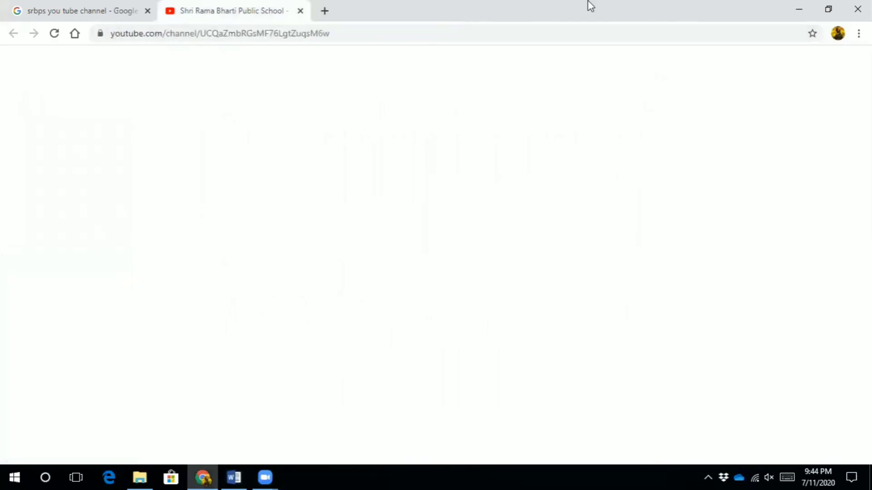
pyautogui.click(798, 11)
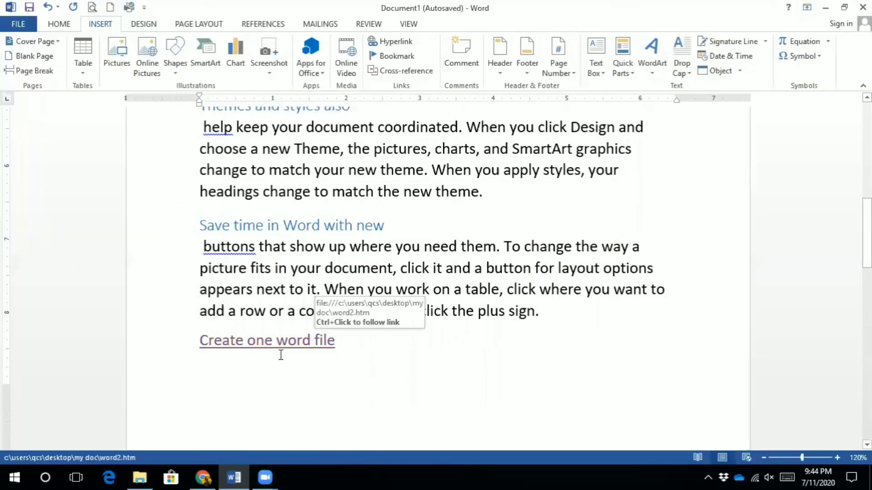
# Open word2 from the my doc folder with Word, ticking always use this app for .htm files
pyautogui.click(825, 8)
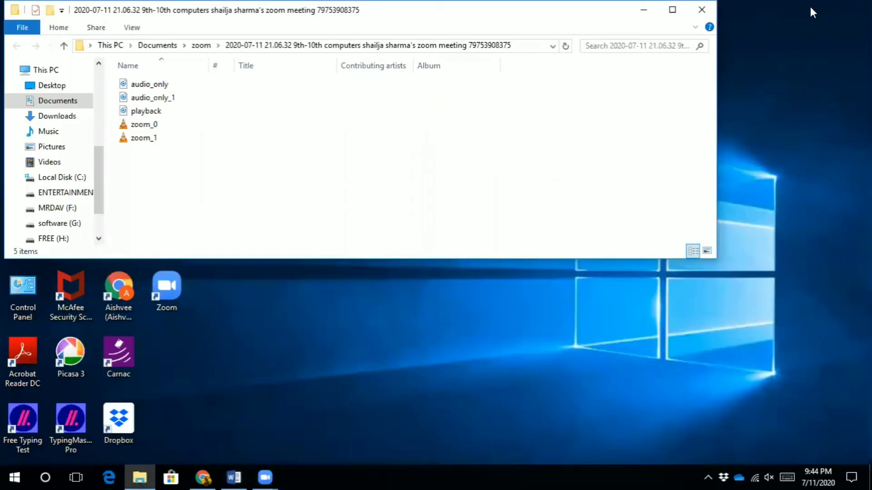
pyautogui.click(643, 10)
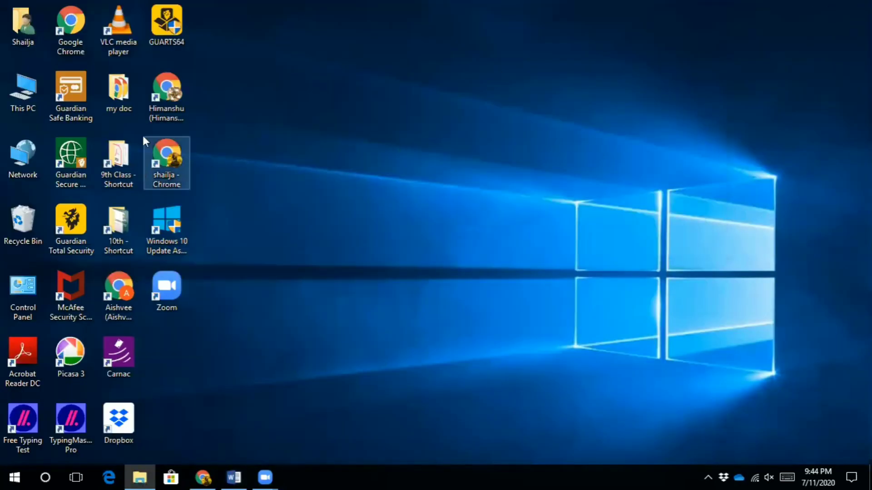
pyautogui.doubleClick(116, 87)
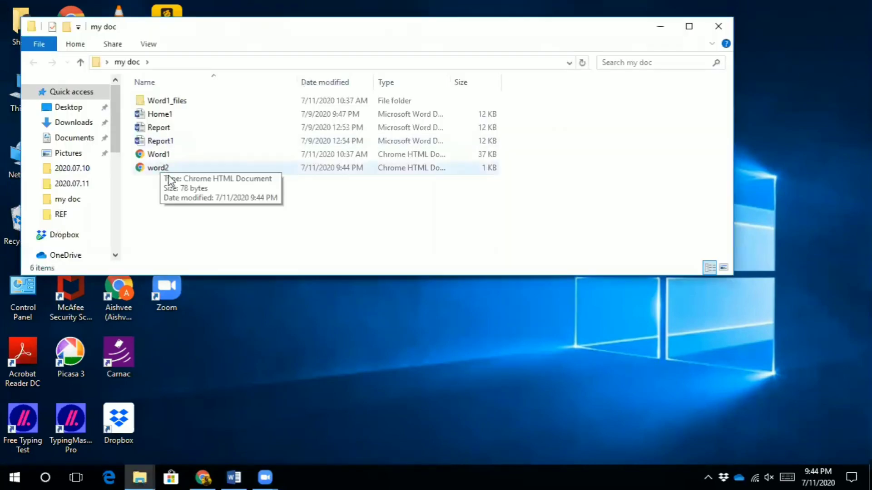
pyautogui.click(151, 168)
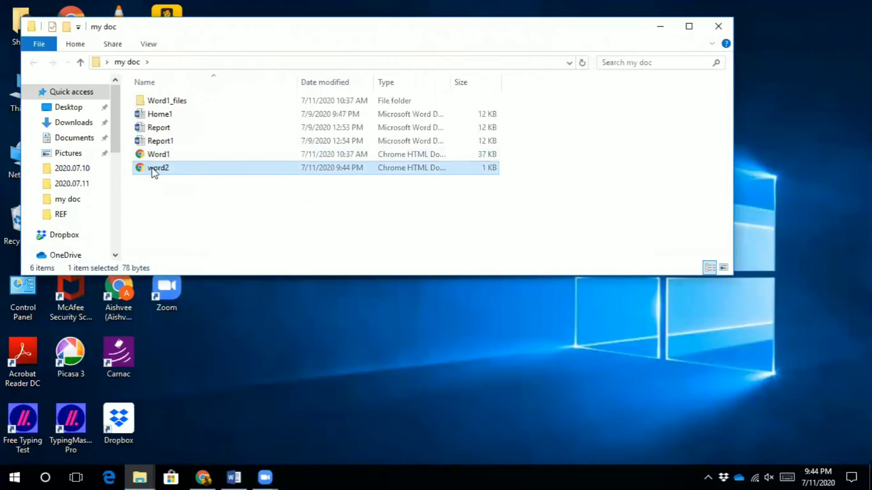
pyautogui.rightClick(152, 169)
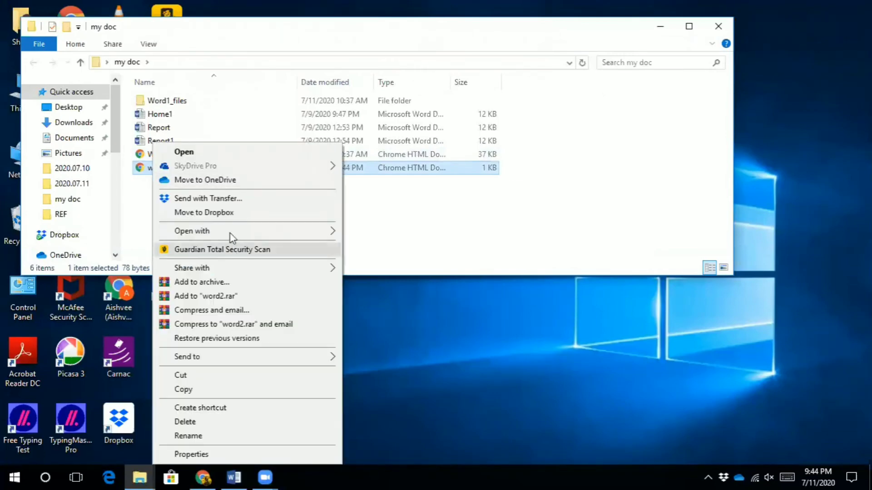
pyautogui.moveTo(192, 231)
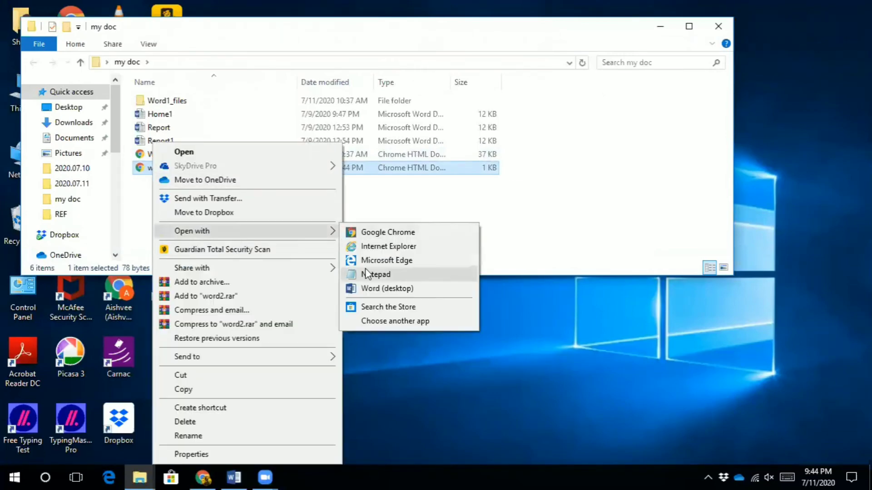
pyautogui.click(385, 323)
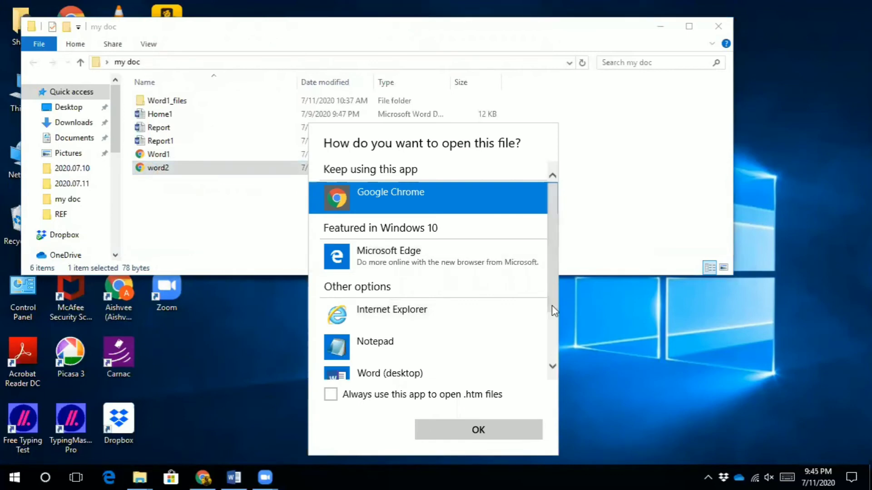
pyautogui.scroll(-1, 416, 313)
pyautogui.click(416, 312)
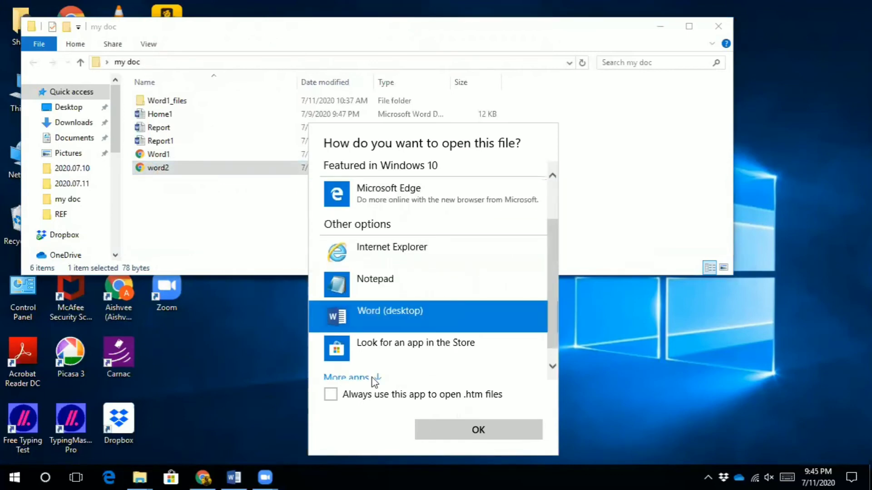
pyautogui.click(330, 395)
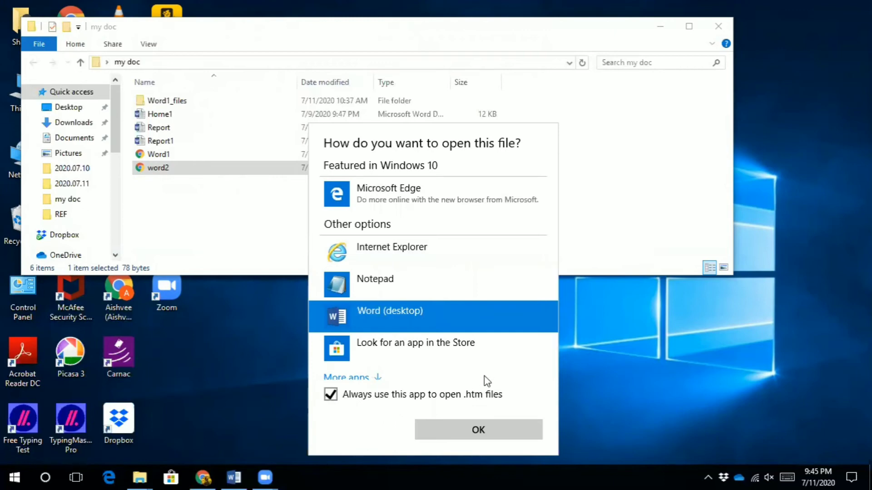
pyautogui.scroll(-1, 553, 318)
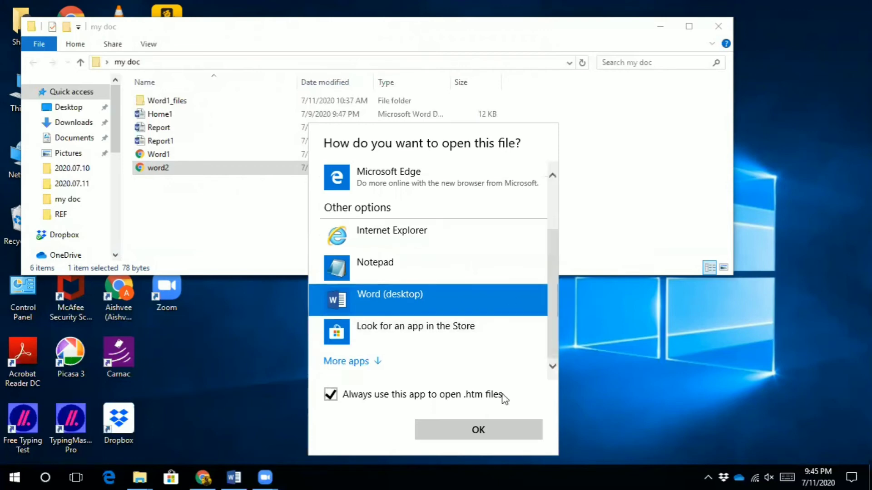
pyautogui.press('Return')
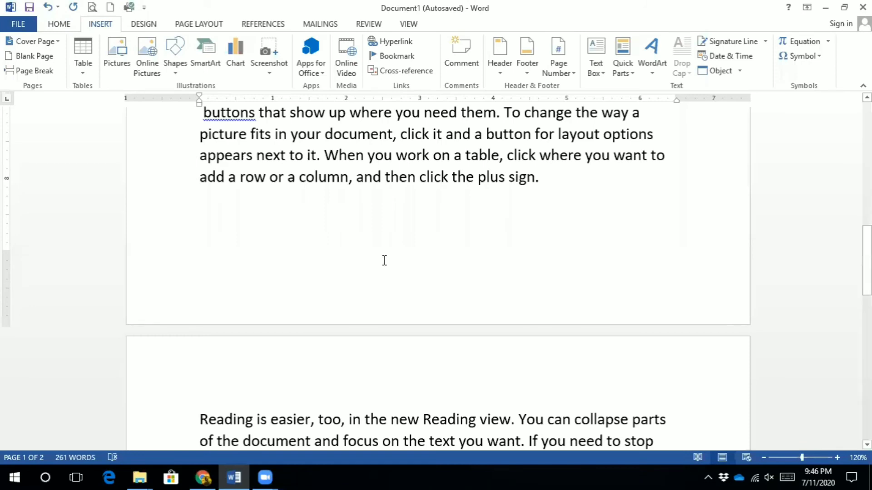
# Begin a Create New Document hyperlink showing 'Create a word file' with new file name word.docx
pyautogui.click(396, 42)
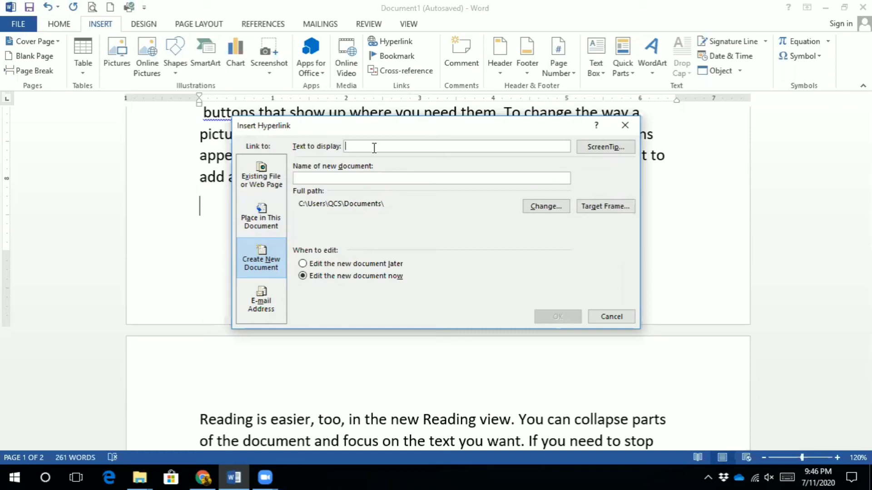
pyautogui.write('Creat')
pyautogui.write('e a wo')
pyautogui.write('rd')
pyautogui.write(' fi')
pyautogui.write('le')
pyautogui.write('wor')
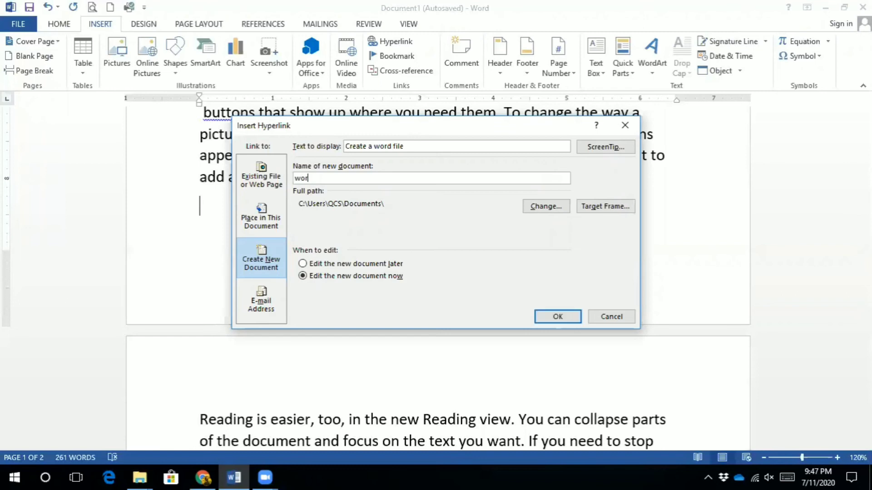
pyautogui.write('d.')
pyautogui.write('doc')
pyautogui.write('x')
# Point the new document's location to Desktop > my doc with file name word.docx and confirm
pyautogui.click(555, 213)
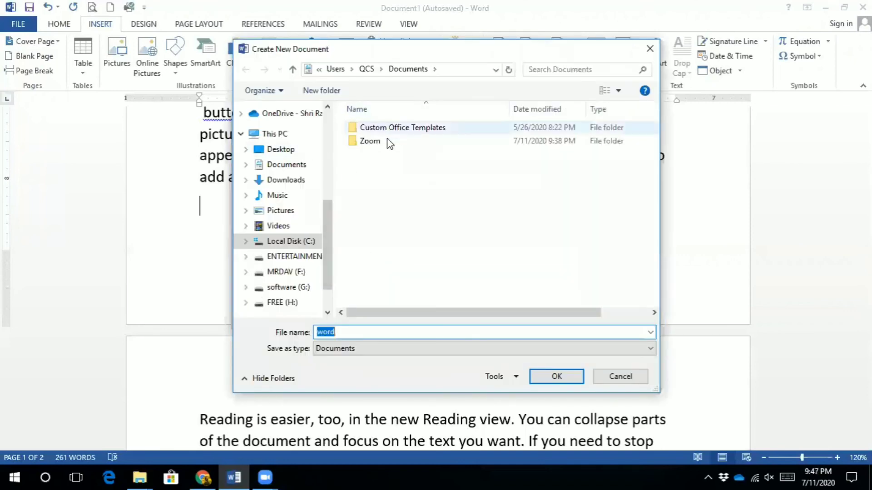
pyautogui.click(282, 155)
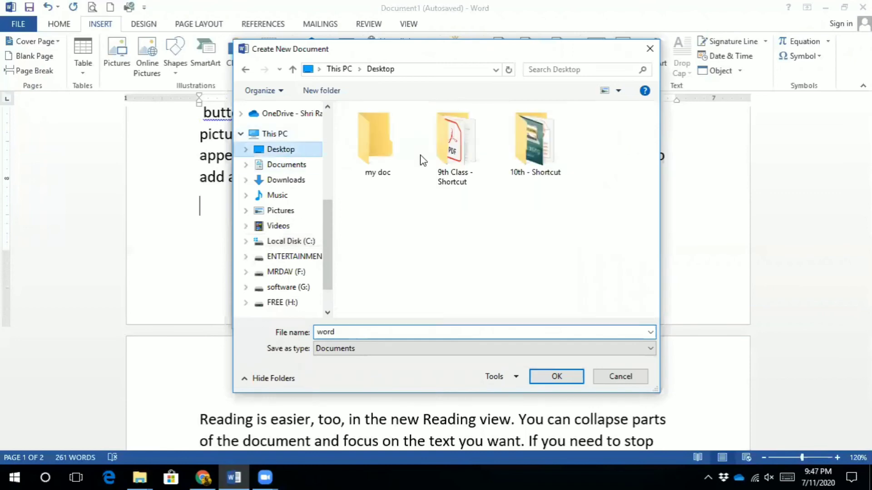
pyautogui.doubleClick(388, 152)
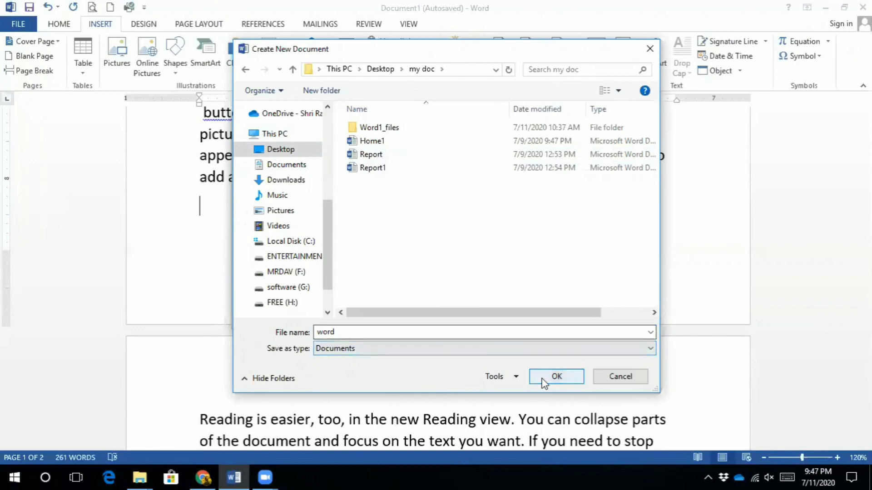
pyautogui.click(366, 334)
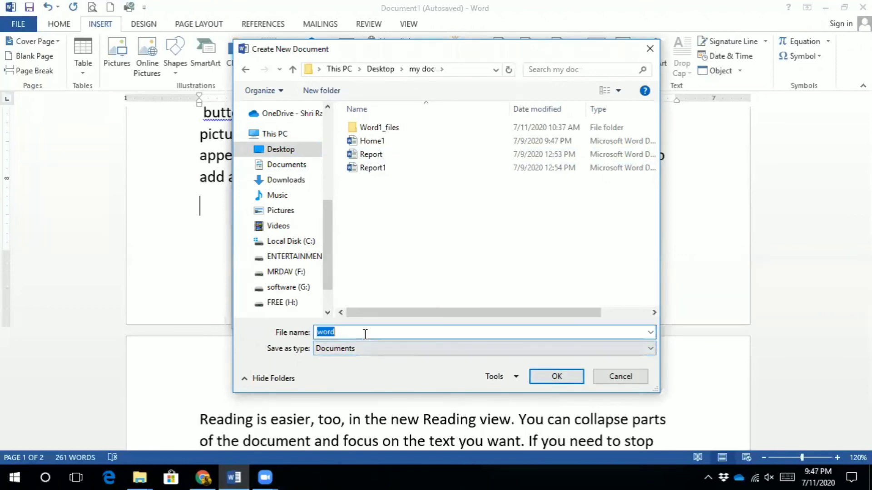
pyautogui.click(366, 334)
pyautogui.write('.')
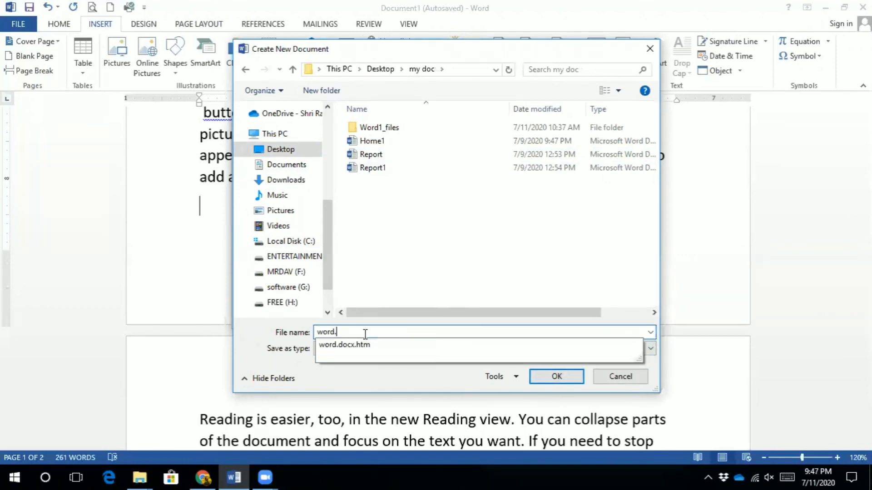
pyautogui.write('d')
pyautogui.write('ocx')
pyautogui.click(410, 277)
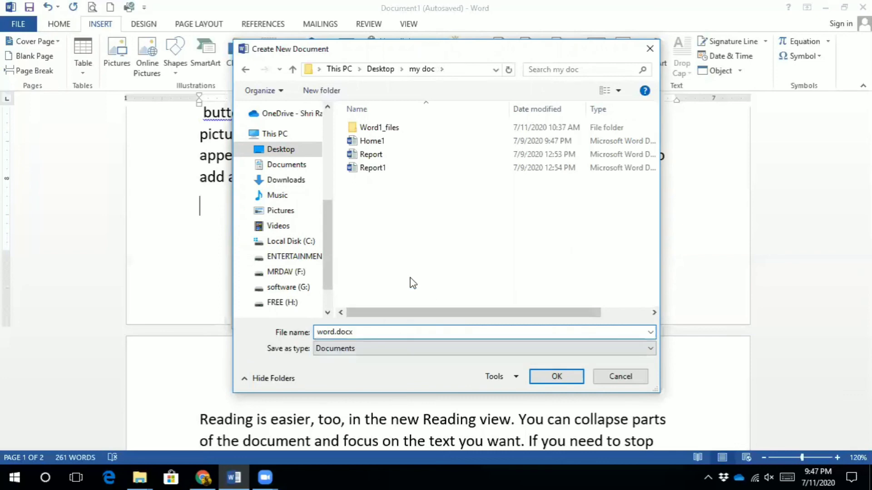
pyautogui.click(557, 377)
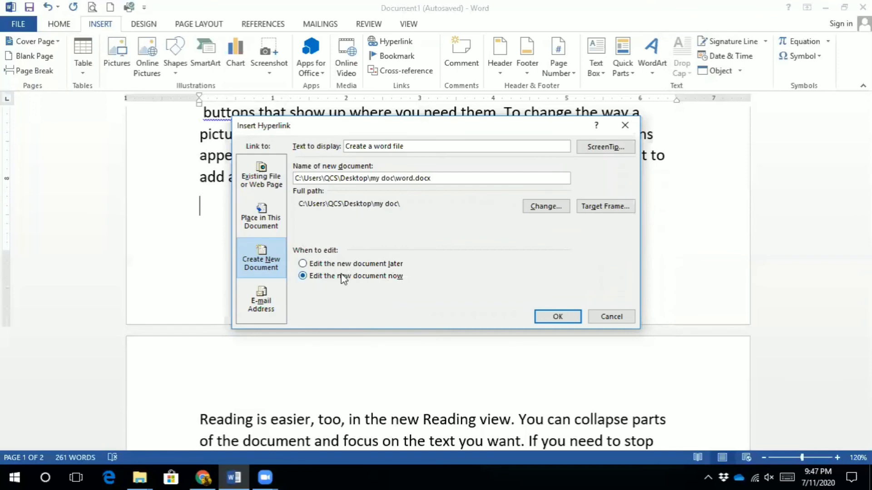
# Insert the 'Create a word file' link to word.docx, set to edit the new document later
pyautogui.click(303, 264)
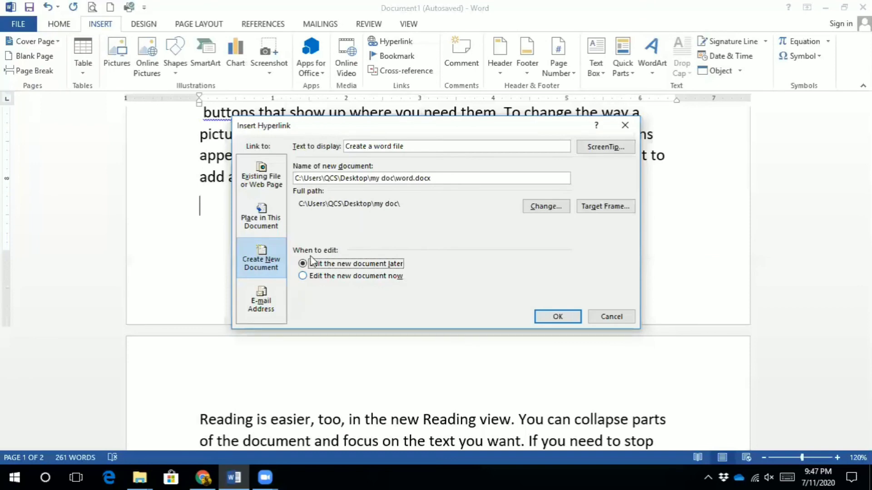
pyautogui.click(557, 316)
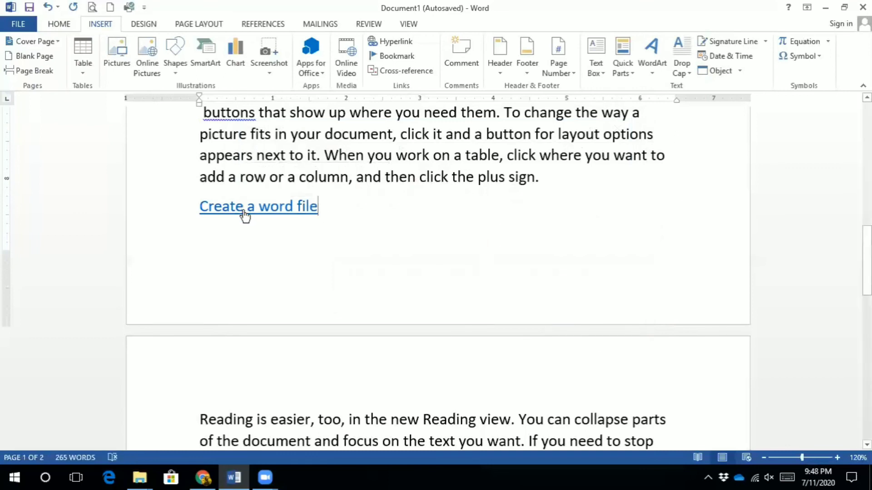
# Open word.docx through the link, type 'This is my file' and enlarge its font twice
pyautogui.keyDown('ctrl'); pyautogui.click(244, 208); pyautogui.keyUp('ctrl')
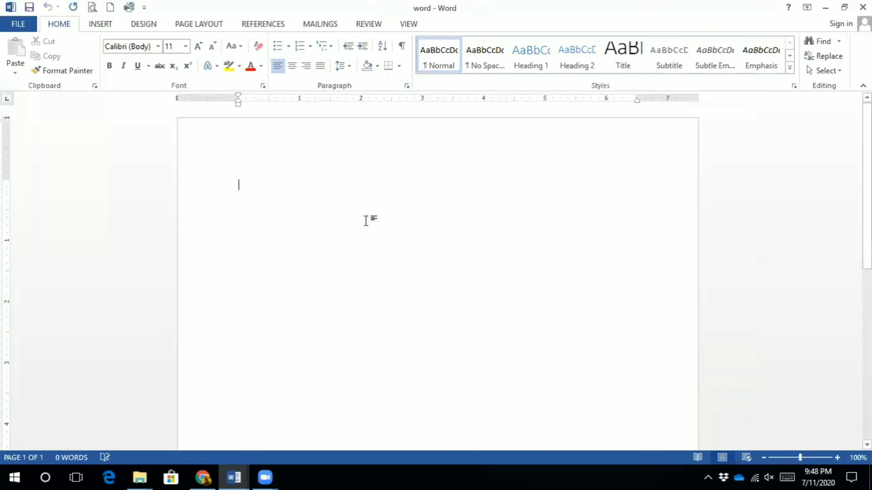
pyautogui.write('This ')
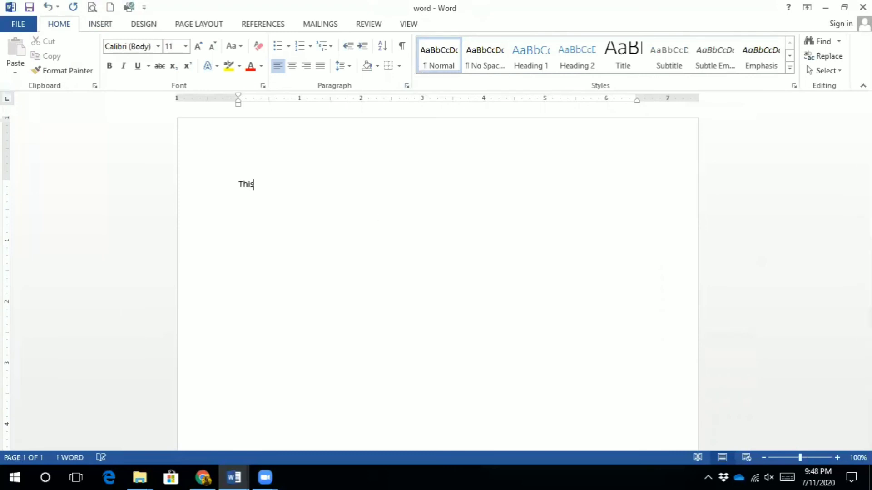
pyautogui.write('is ')
pyautogui.write('mu')
pyautogui.press('BackSpace')
pyautogui.write('y file')
pyautogui.hotkey('ctrl', 'a')
pyautogui.hotkey('ctrl', 'shift', '.')
pyautogui.hotkey('ctrl', 'shift', '.')
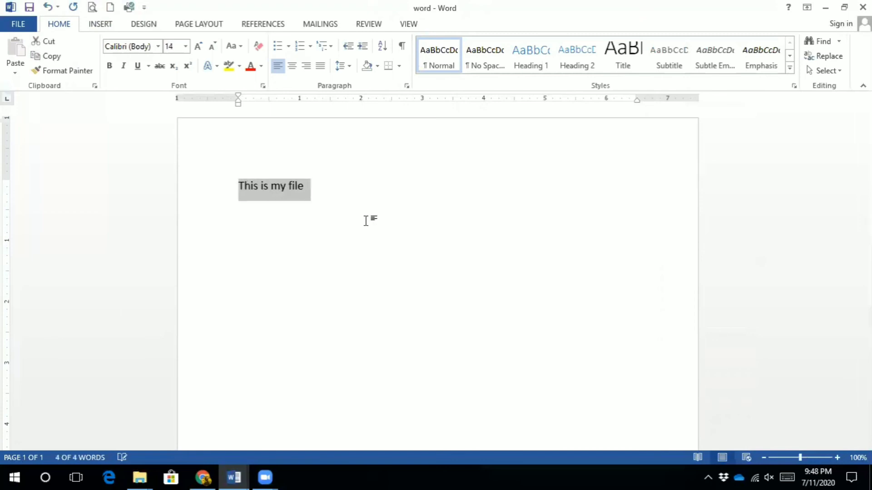
pyautogui.hotkey('ctrl', 'shift', '.')
pyautogui.hotkey('ctrl', 'shift', '.')
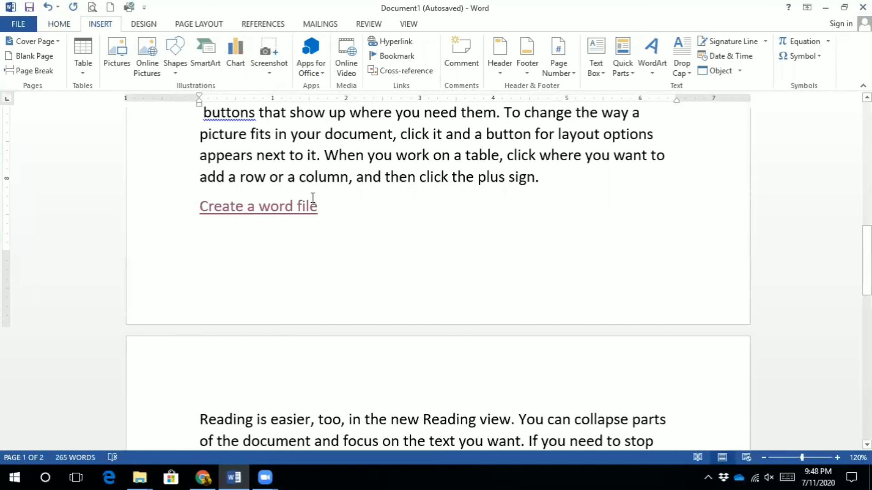
# Close the word document and add blank lines above the 'Reading is easier' paragraph
pyautogui.keyDown('ctrl'); pyautogui.click(300, 204); pyautogui.keyUp('ctrl')
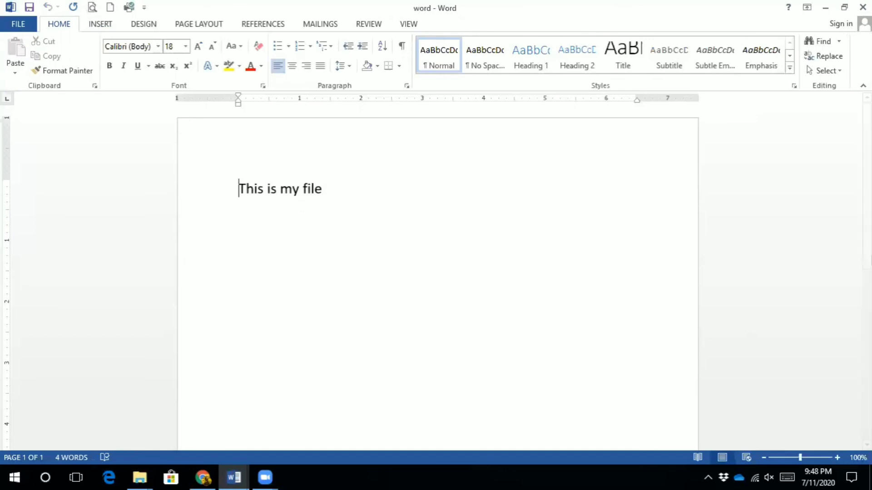
pyautogui.click(863, 7)
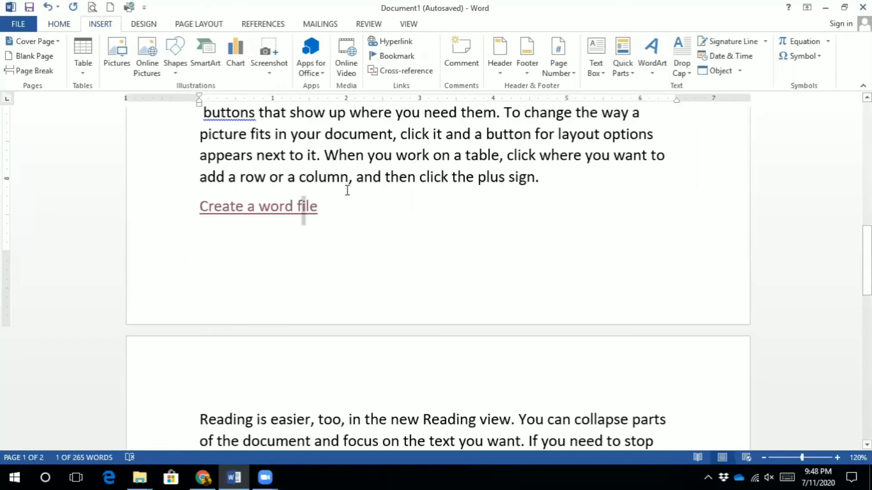
pyautogui.hotkey('ctrl', 'Down')
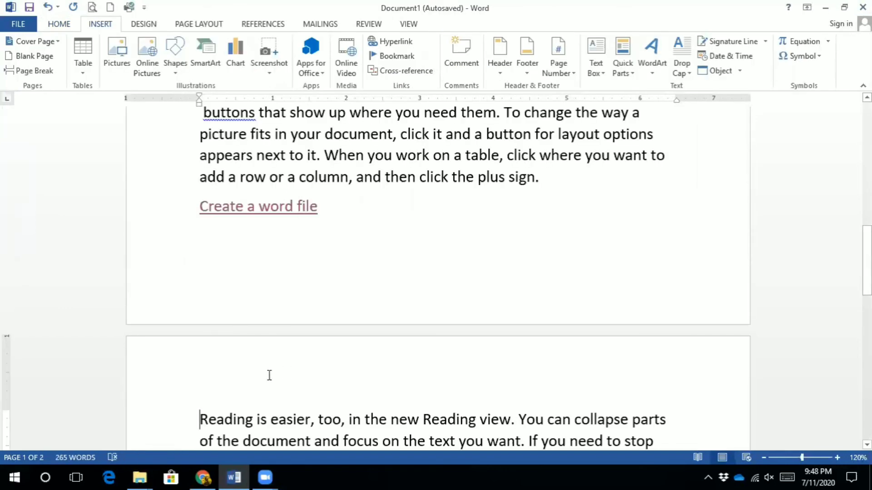
pyautogui.press('Return')
# On the new blank line, start a web-page hyperlink with display text 'Open Shri Rama Bharti Public School Youtube channe'
pyautogui.click(225, 403)
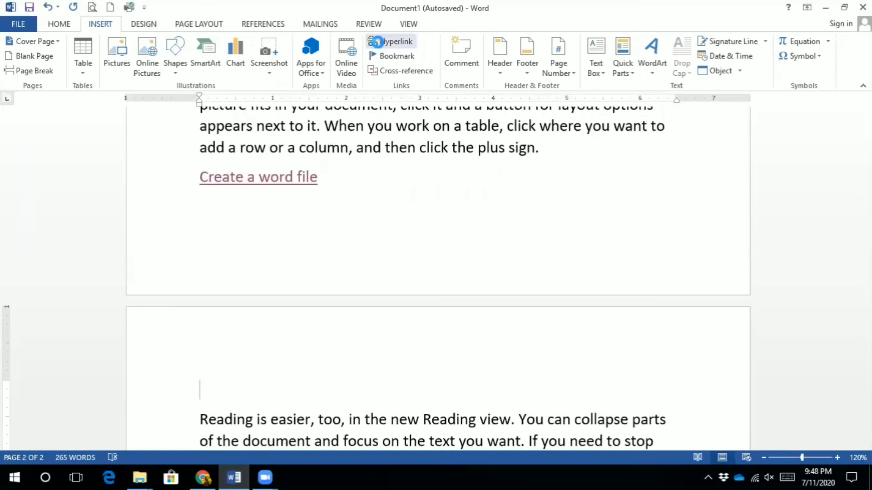
pyautogui.click(380, 44)
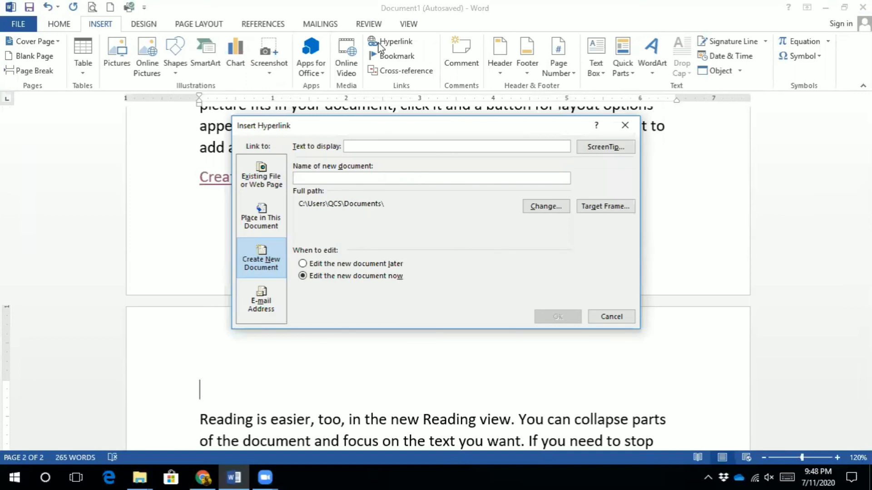
pyautogui.click(258, 195)
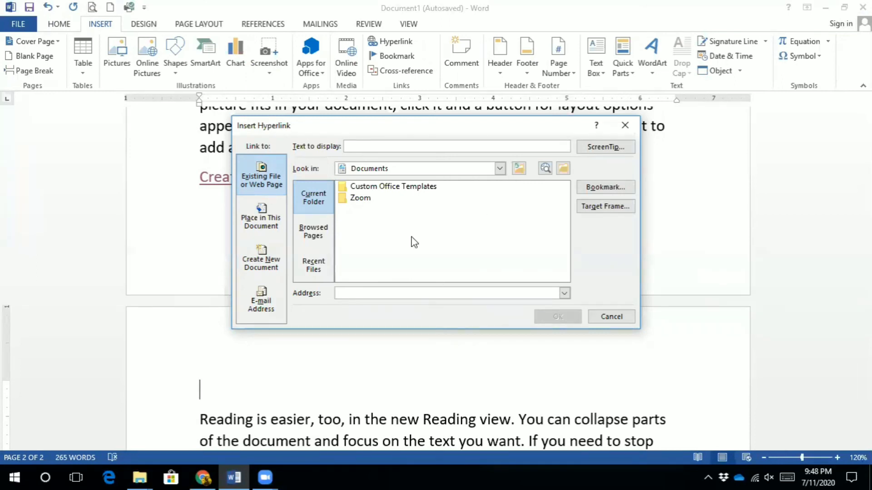
pyautogui.click(360, 144)
pyautogui.write('Open sh')
pyautogui.write('ri Ra')
pyautogui.write('ma Bhar')
pyautogui.write('ti')
pyautogui.click(370, 145)
pyautogui.press('BackSpace')
pyautogui.write('S')
pyautogui.click(438, 149)
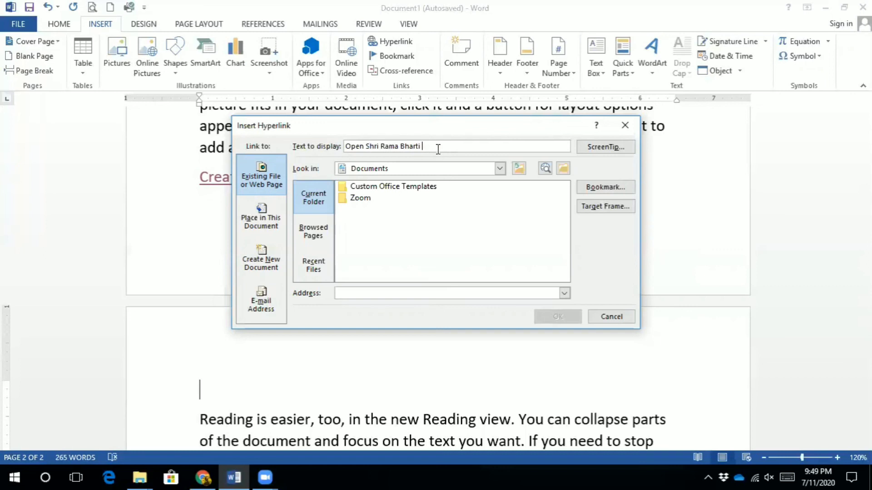
pyautogui.write('Publi')
pyautogui.write('c Schoo')
pyautogui.write('l ')
pyautogui.write('Youtu')
pyautogui.write('be channel')
# Copy the school's YouTube channel URL from Chrome's address bar and return to the hyperlink dialog
pyautogui.click(354, 295)
pyautogui.click(204, 476)
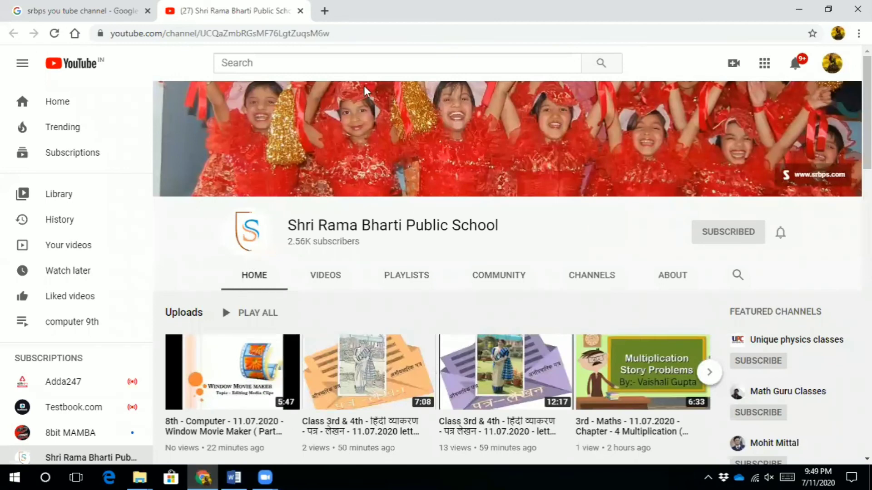
pyautogui.click(241, 35)
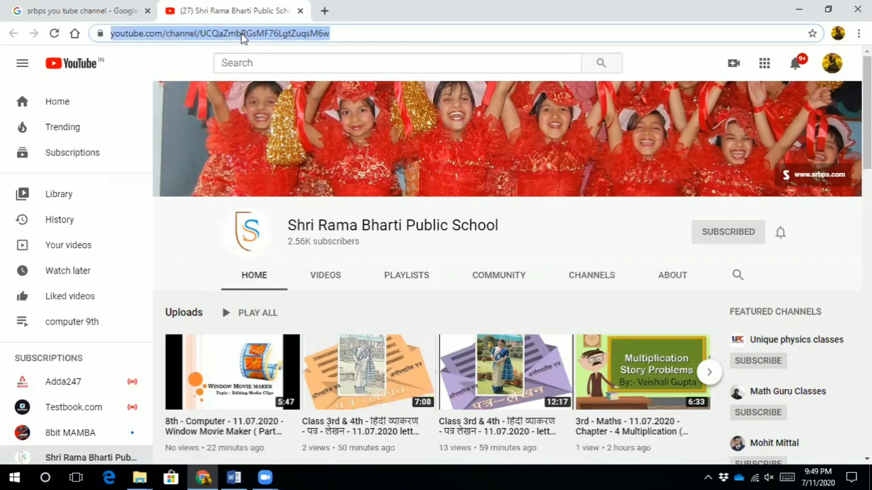
pyautogui.click(798, 9)
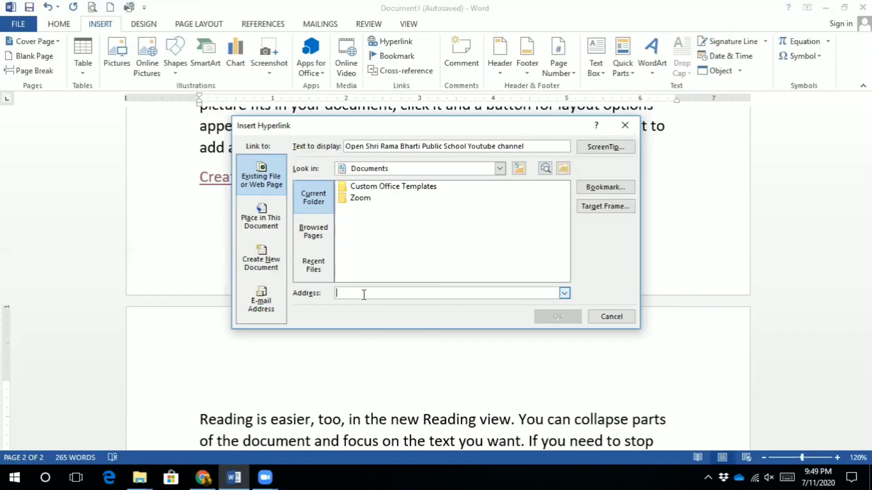
# Paste the channel URL as the link address, insert the link, and test that it opens the channel
pyautogui.write('https://www.youtube.com/channel/UCQaZmbRGsMF76LgtZuqsM6w')
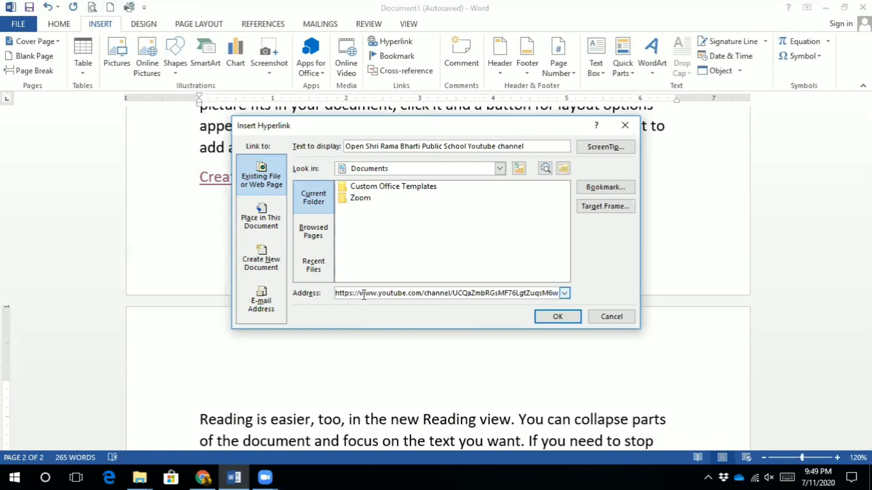
pyautogui.click(553, 316)
pyautogui.moveTo(301, 391)
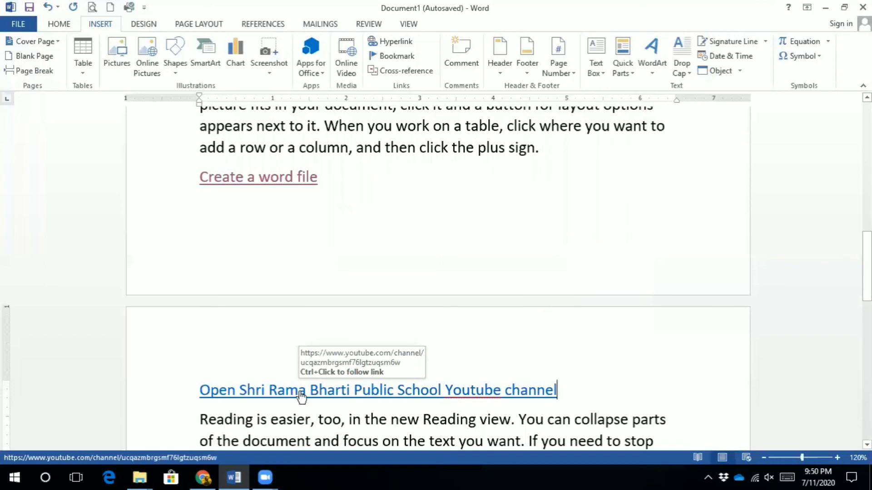
pyautogui.keyDown('ctrl'); pyautogui.click(299, 391); pyautogui.keyUp('ctrl')
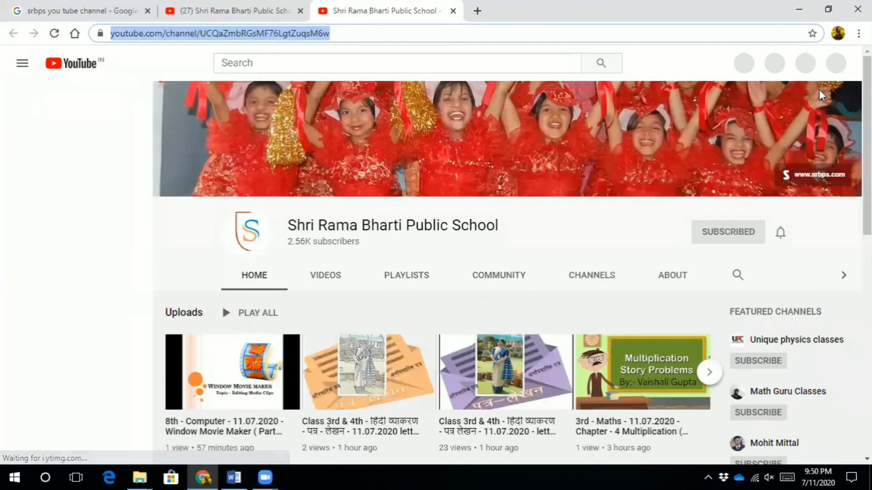
pyautogui.click(801, 9)
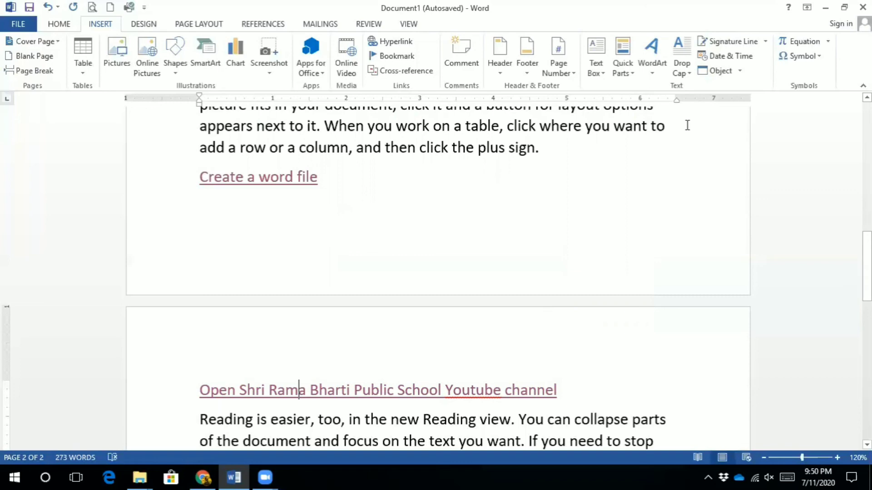
# Add an empty line above the paragraph on page 2
pyautogui.moveTo(867, 266); pyautogui.dragTo(867, 176)
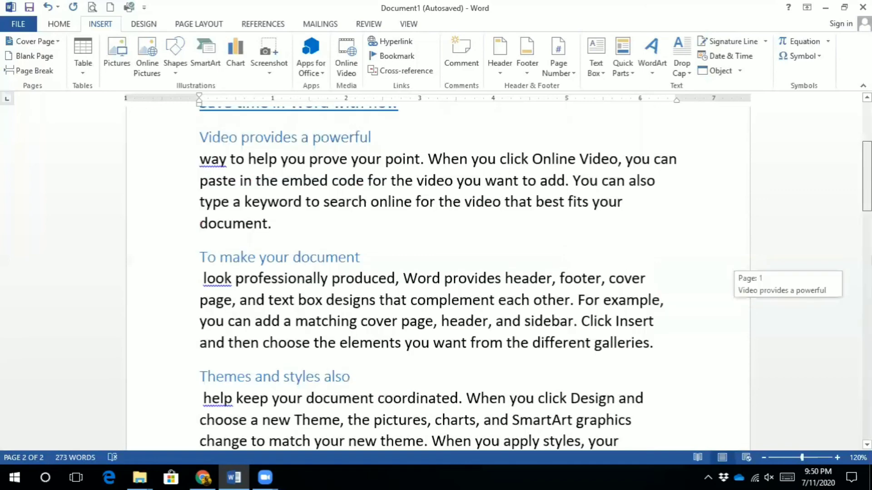
pyautogui.scroll(3, 218, 361)
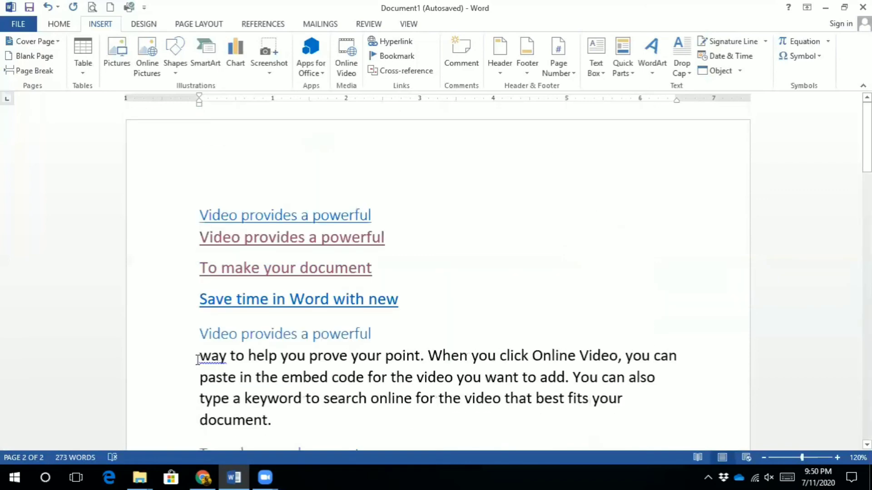
pyautogui.click(197, 360)
pyautogui.press('Return')
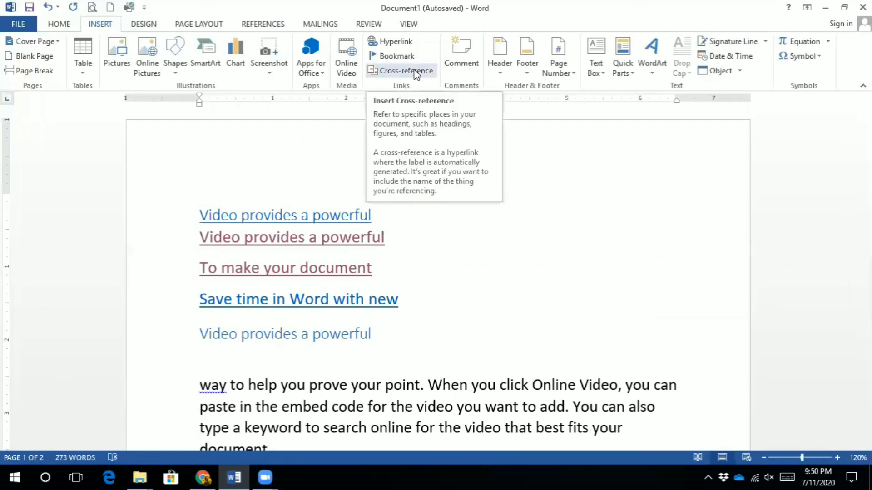
# Insert a Heading cross-reference to 'Save time in Word with new' and follow it to the heading
pyautogui.click(414, 70)
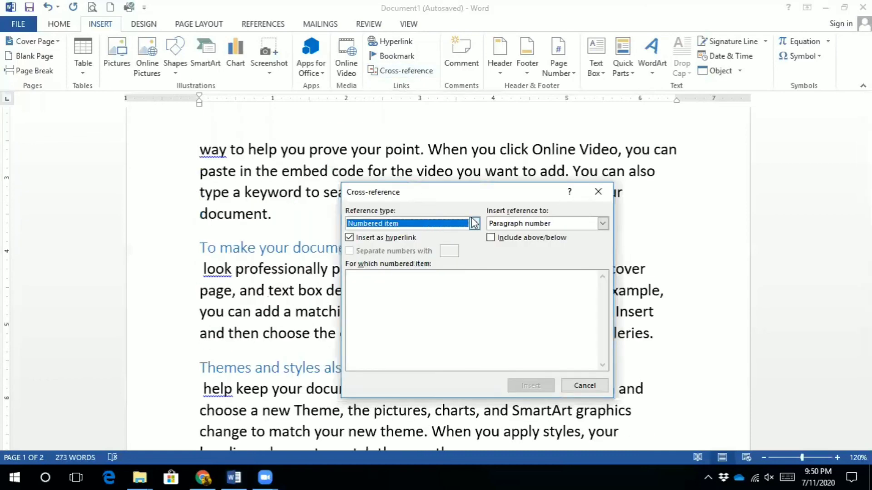
pyautogui.click(474, 225)
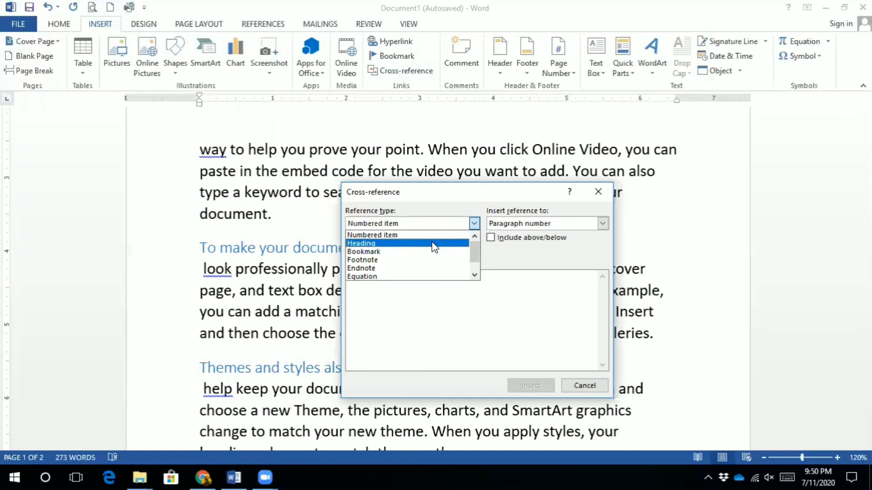
pyautogui.click(433, 244)
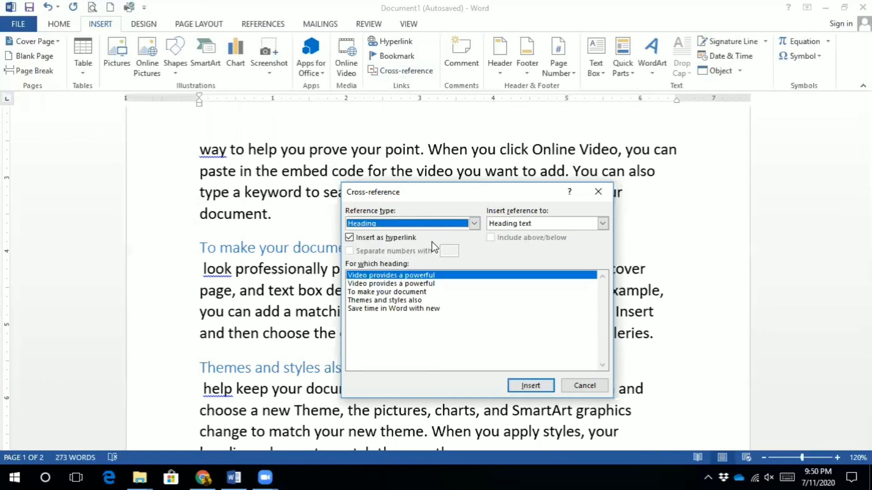
pyautogui.click(395, 309)
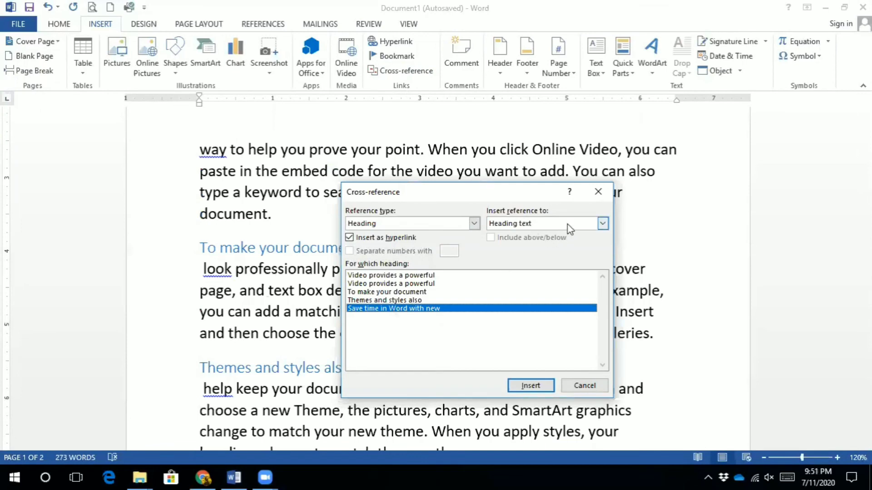
pyautogui.click(530, 386)
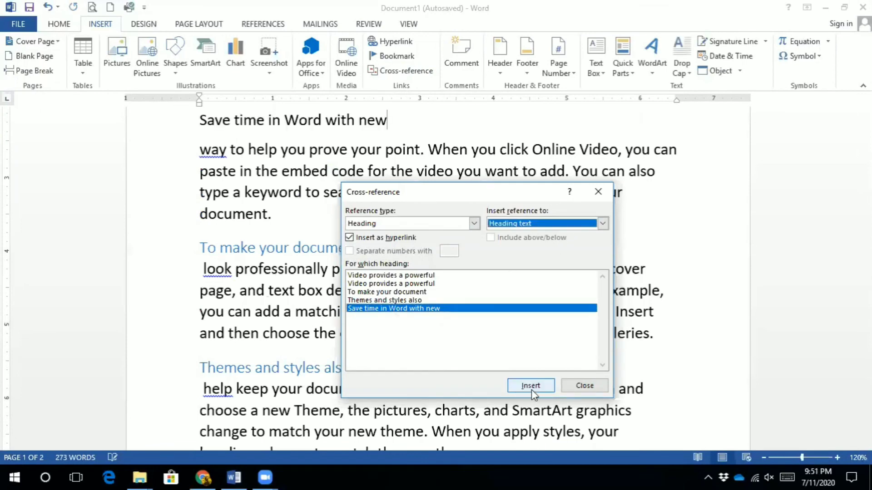
pyautogui.click(578, 386)
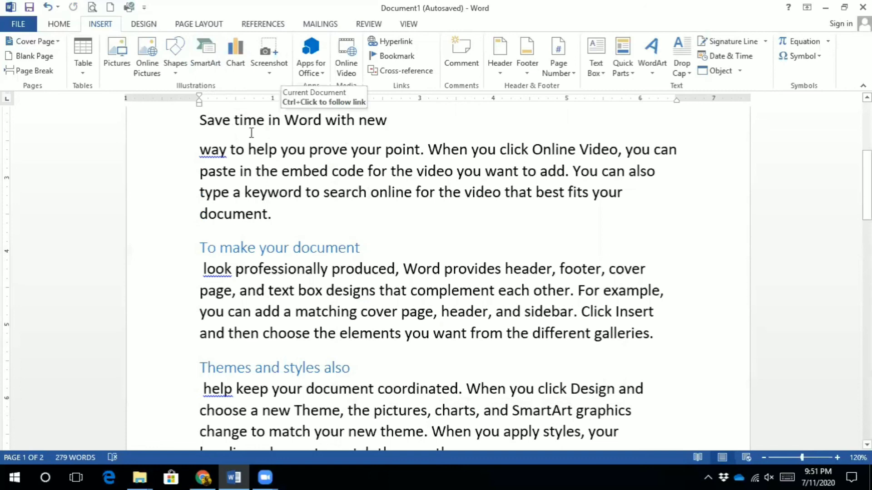
pyautogui.keyDown('ctrl'); pyautogui.click(274, 129); pyautogui.keyUp('ctrl')
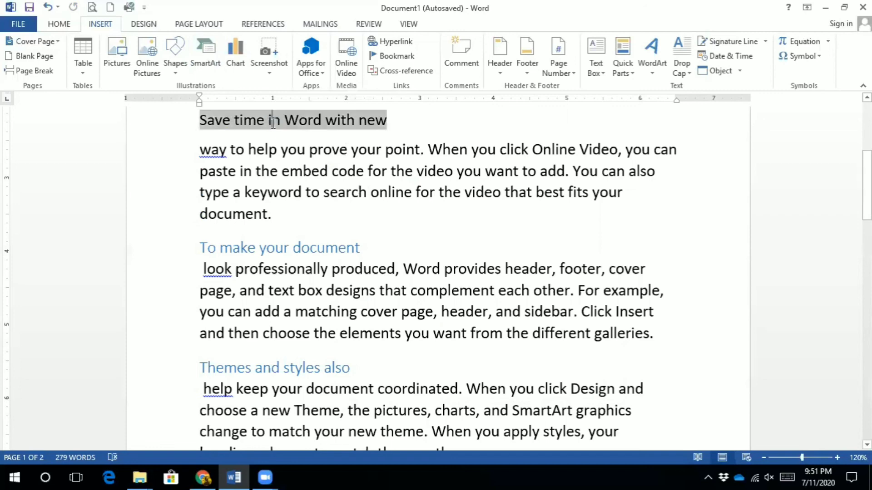